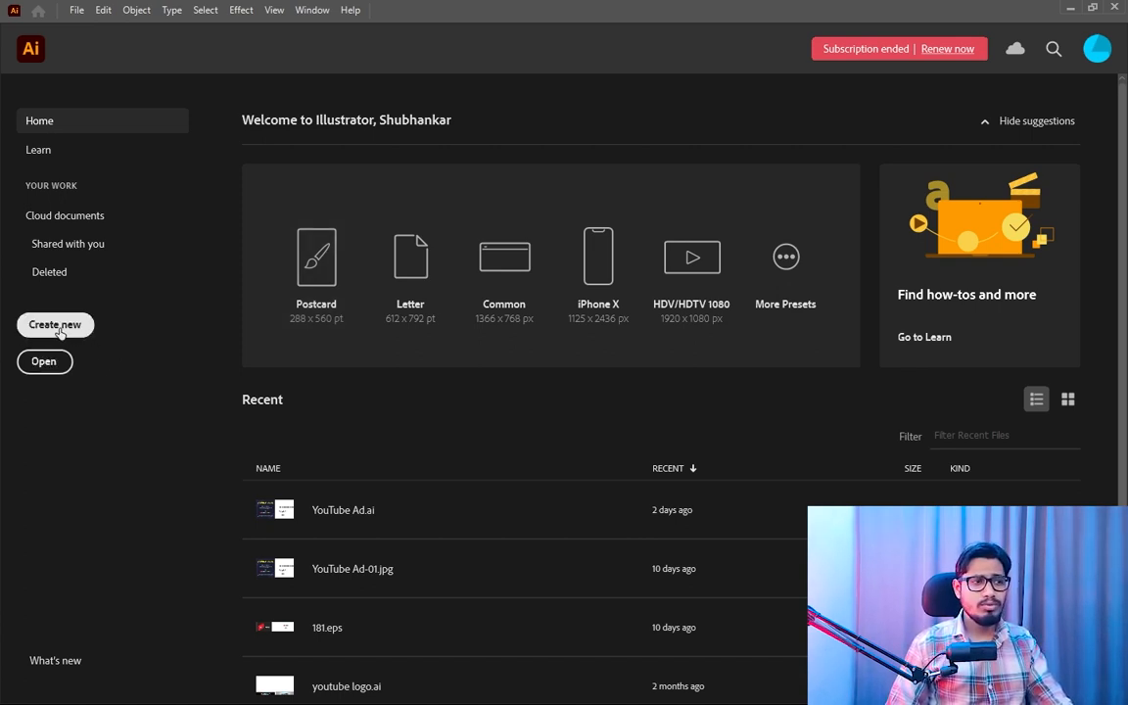
- Bring up the new document settings and look through the recent, saved and complete mobile preset lists
click(57, 327)
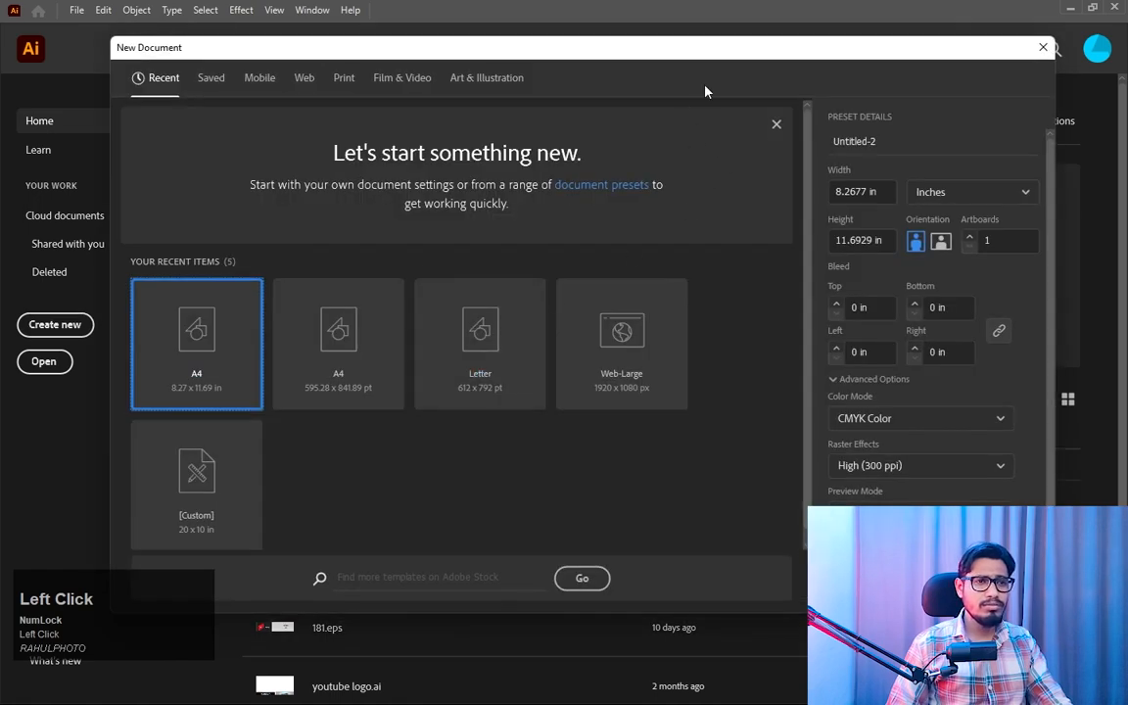
drag(754, 57, 742, 51)
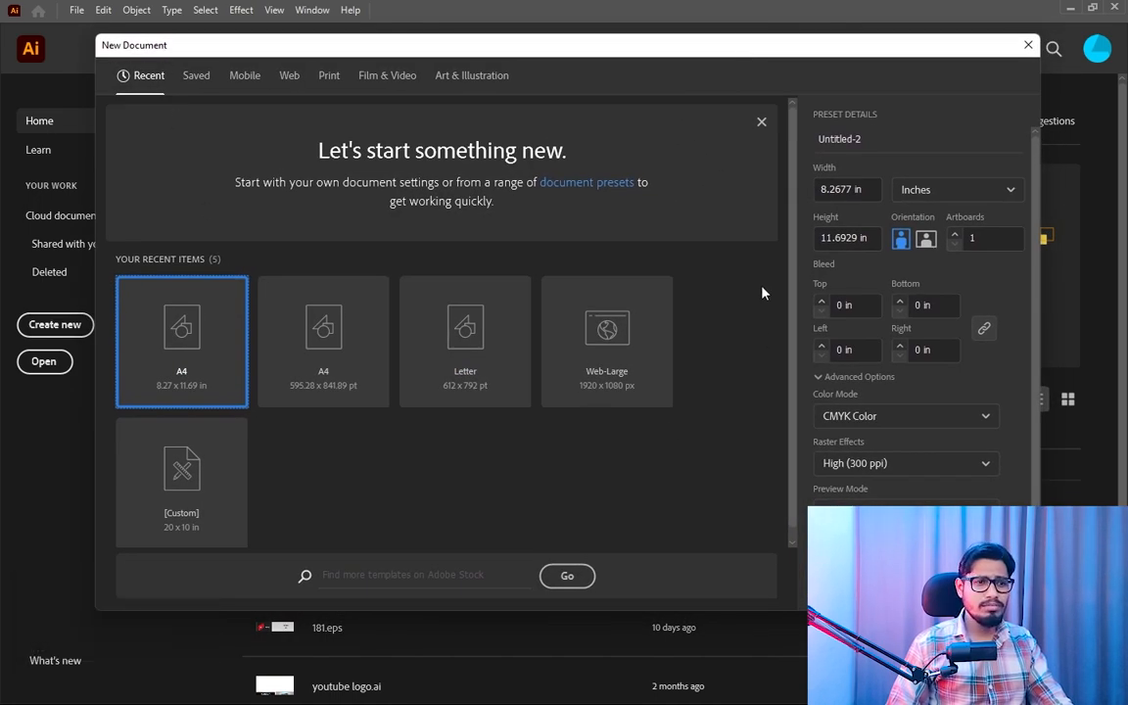
drag(792, 265, 794, 276)
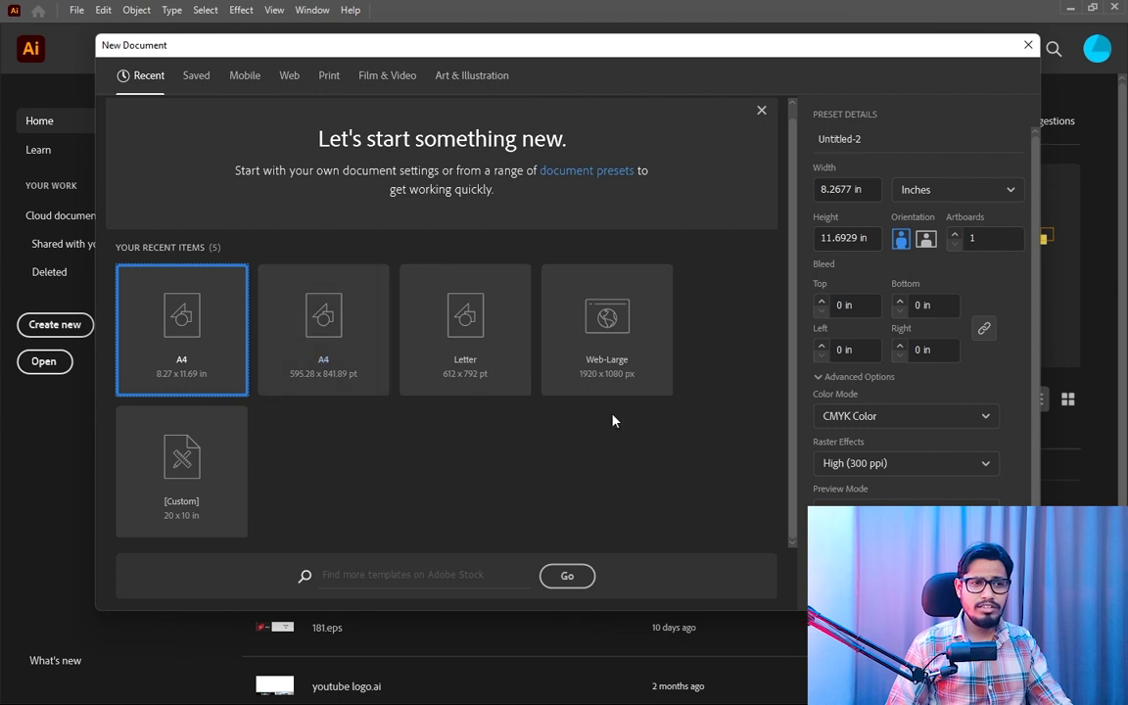
click(200, 84)
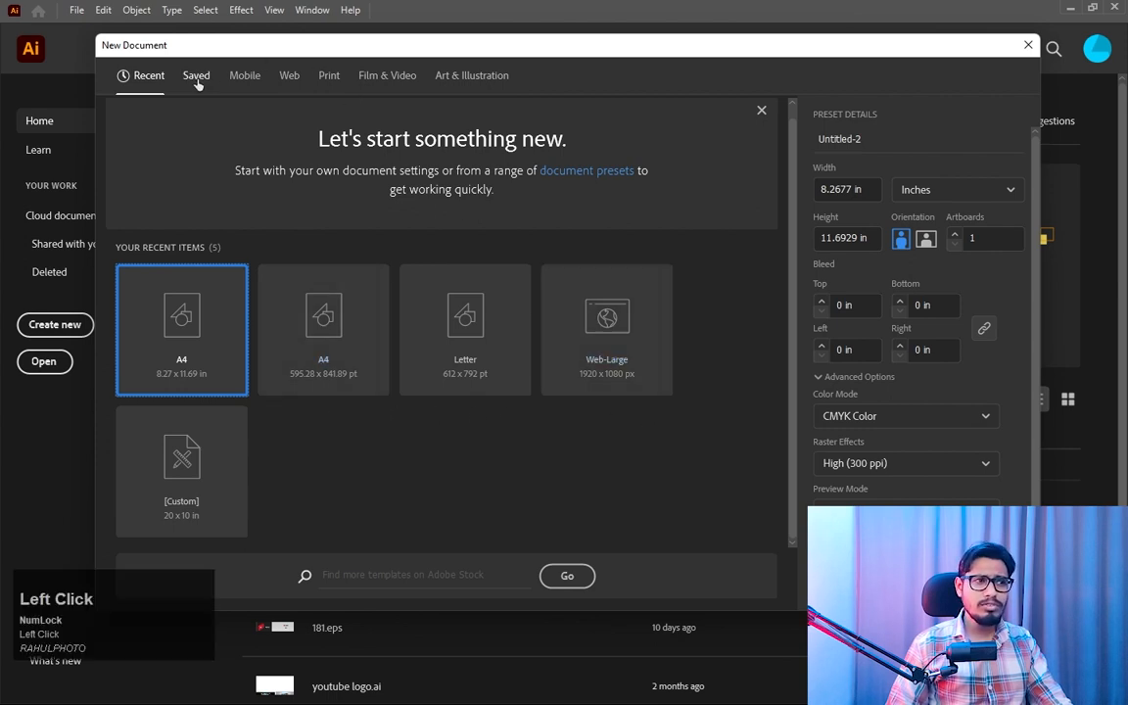
click(248, 84)
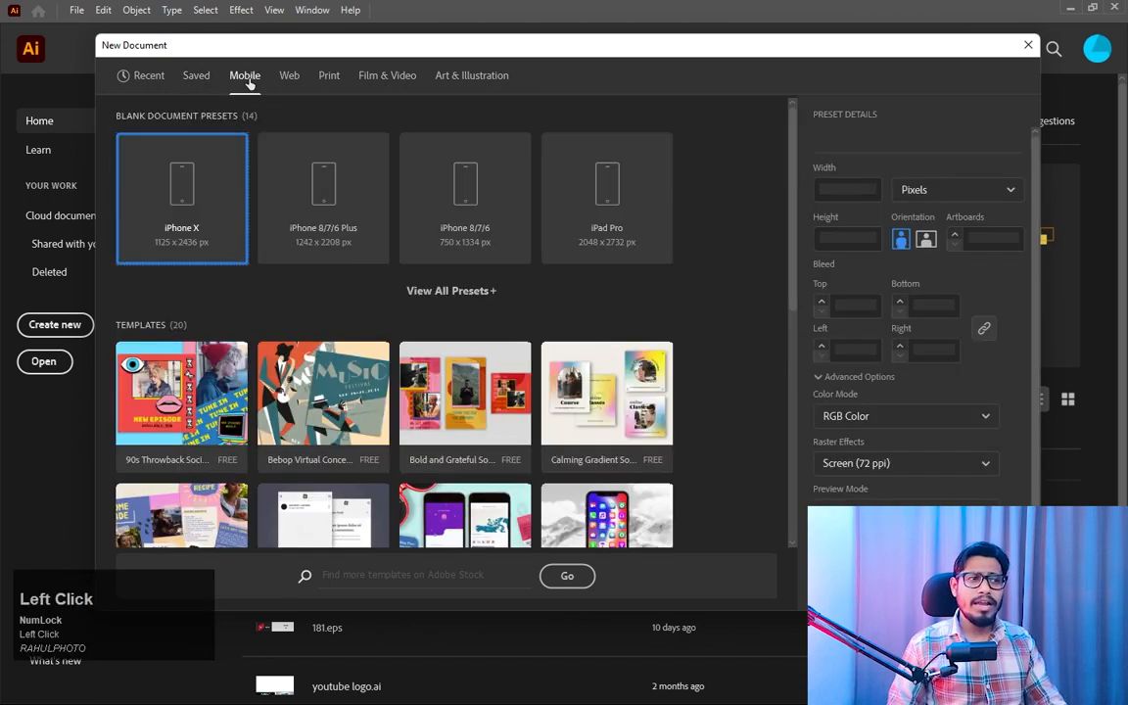
drag(789, 214, 784, 127)
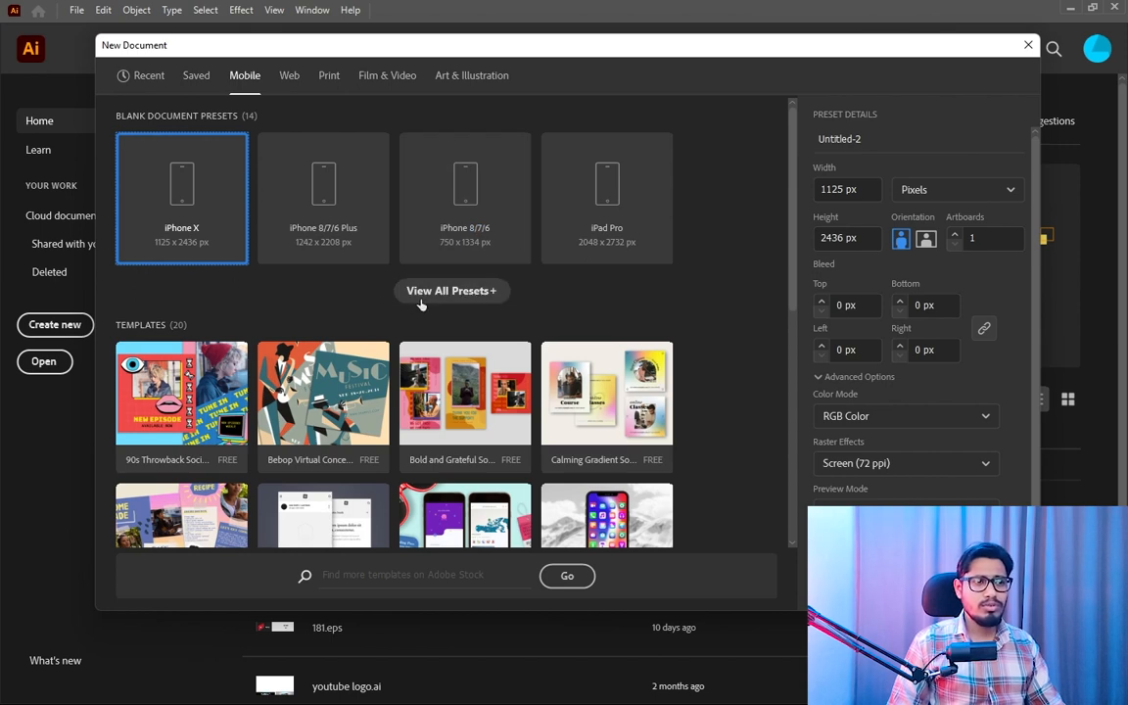
click(462, 298)
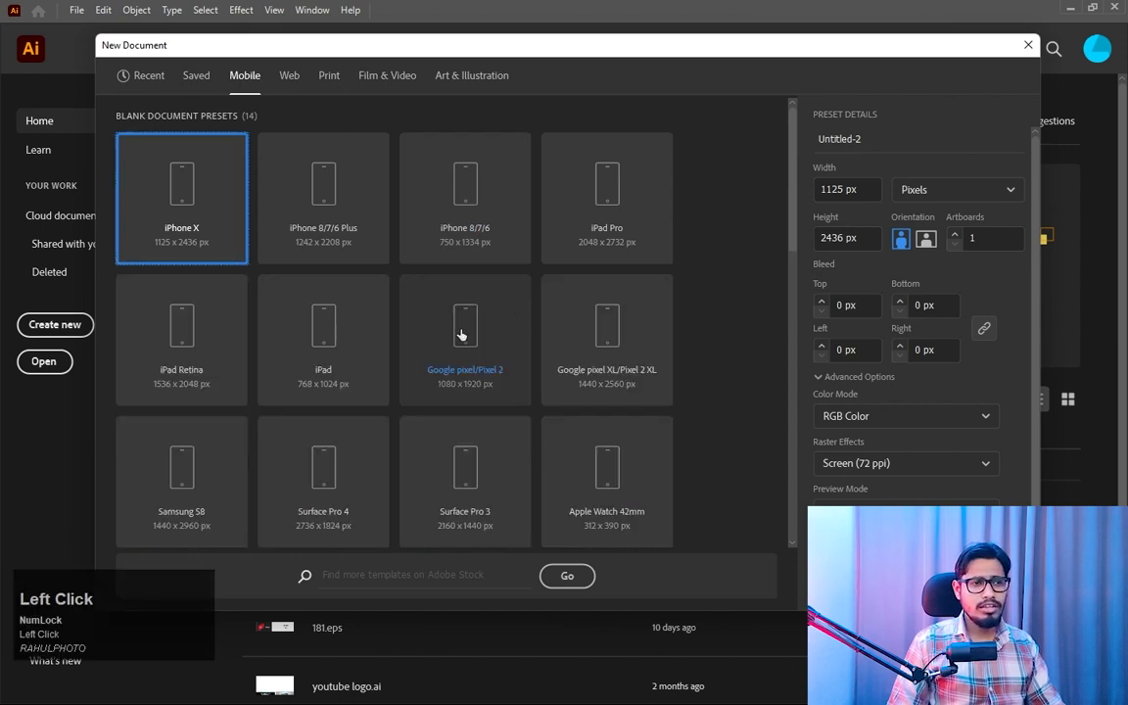
scroll(706, 312, down, 5)
scroll(725, 323, up, 5)
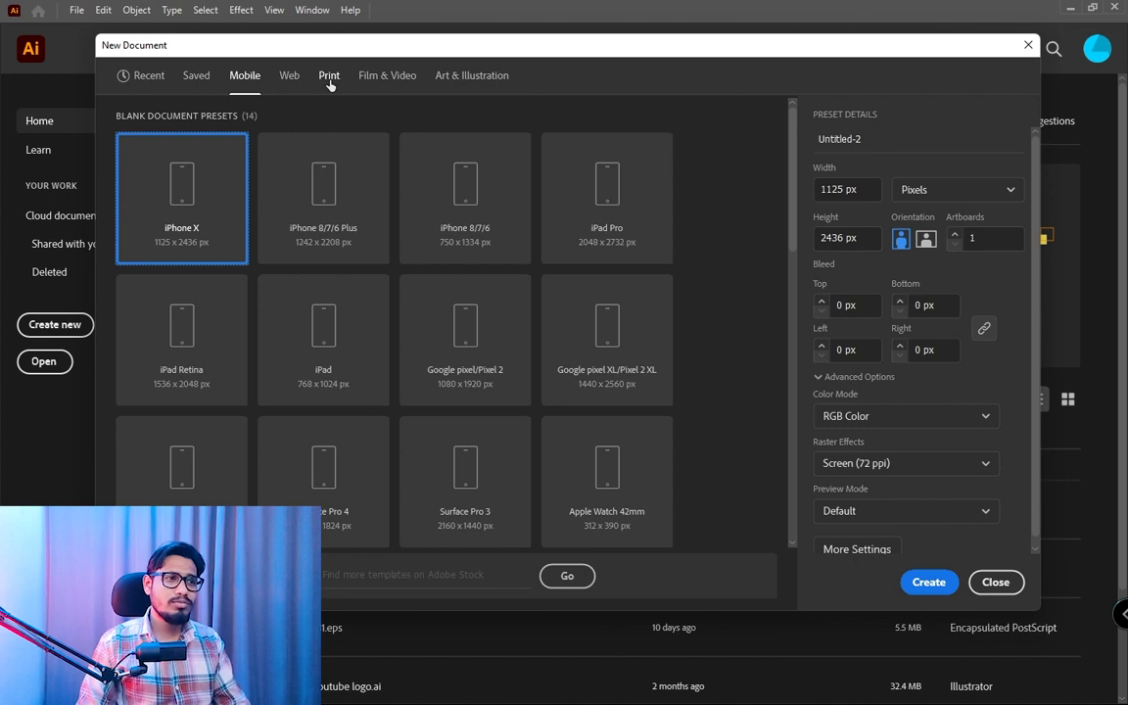
- Create a print document from the A4 preset with inches as units, in CMYK color at 300 ppi
click(330, 80)
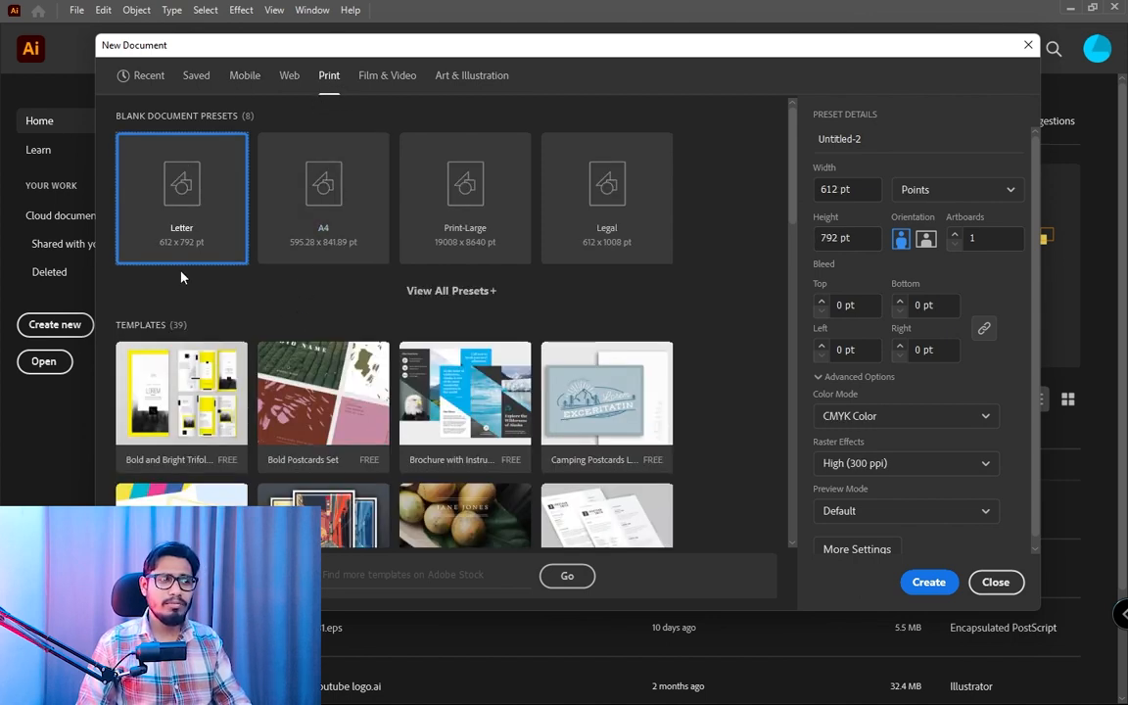
click(317, 211)
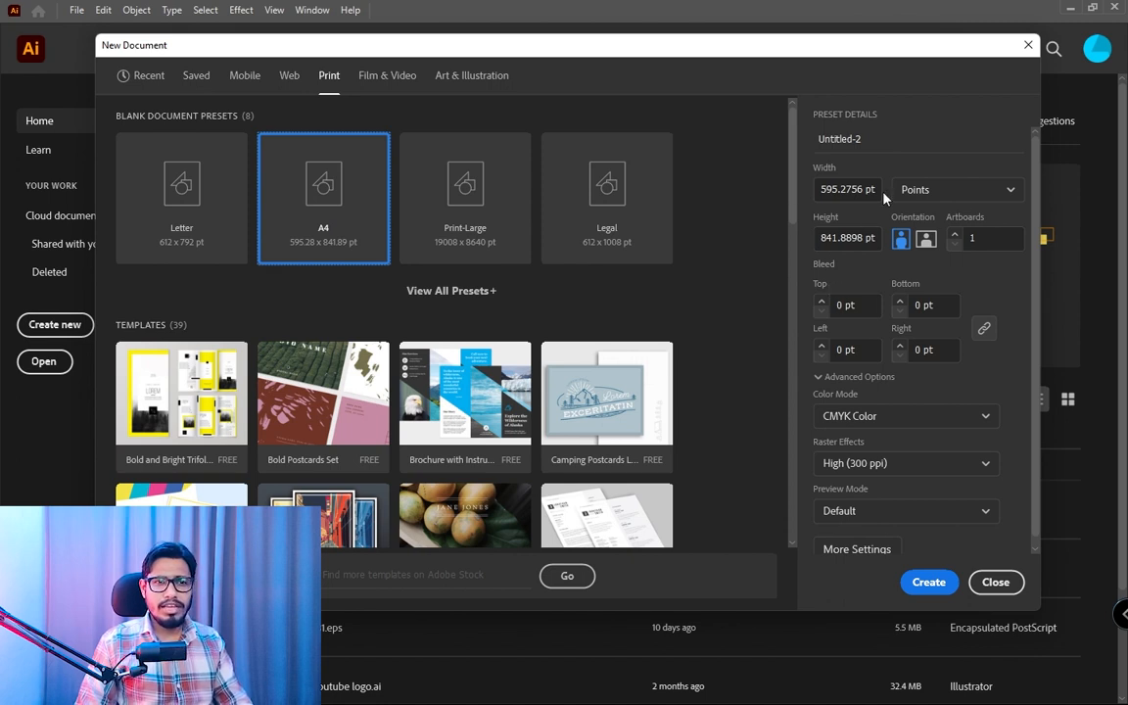
click(948, 192)
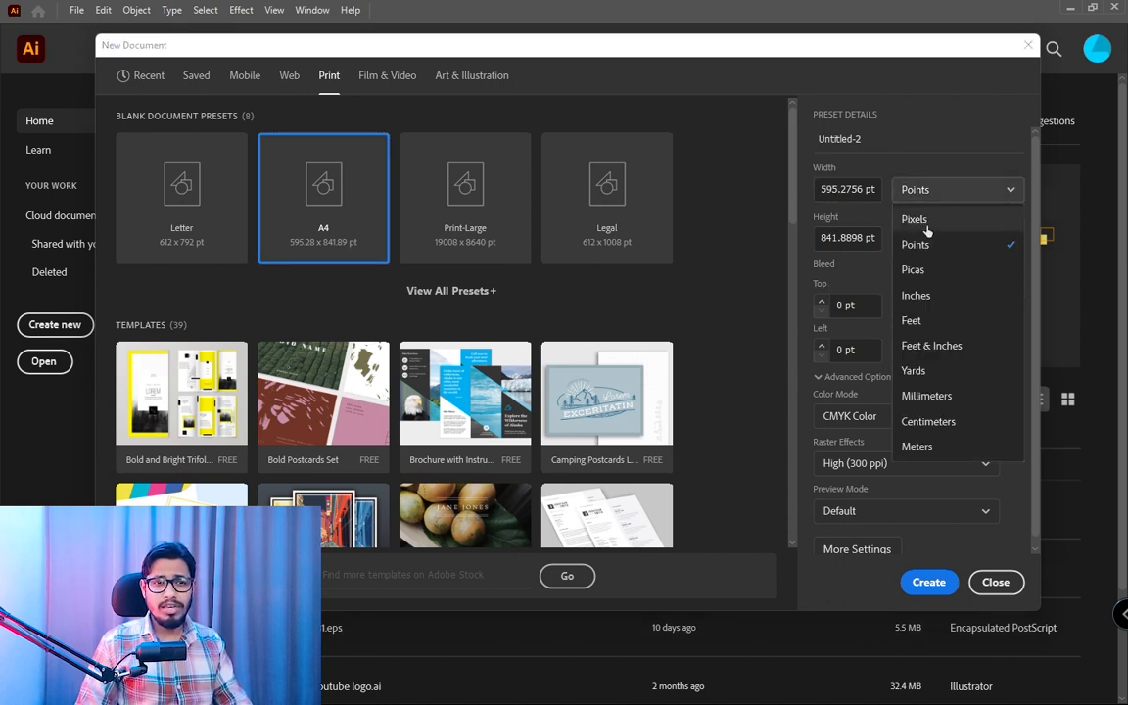
click(932, 298)
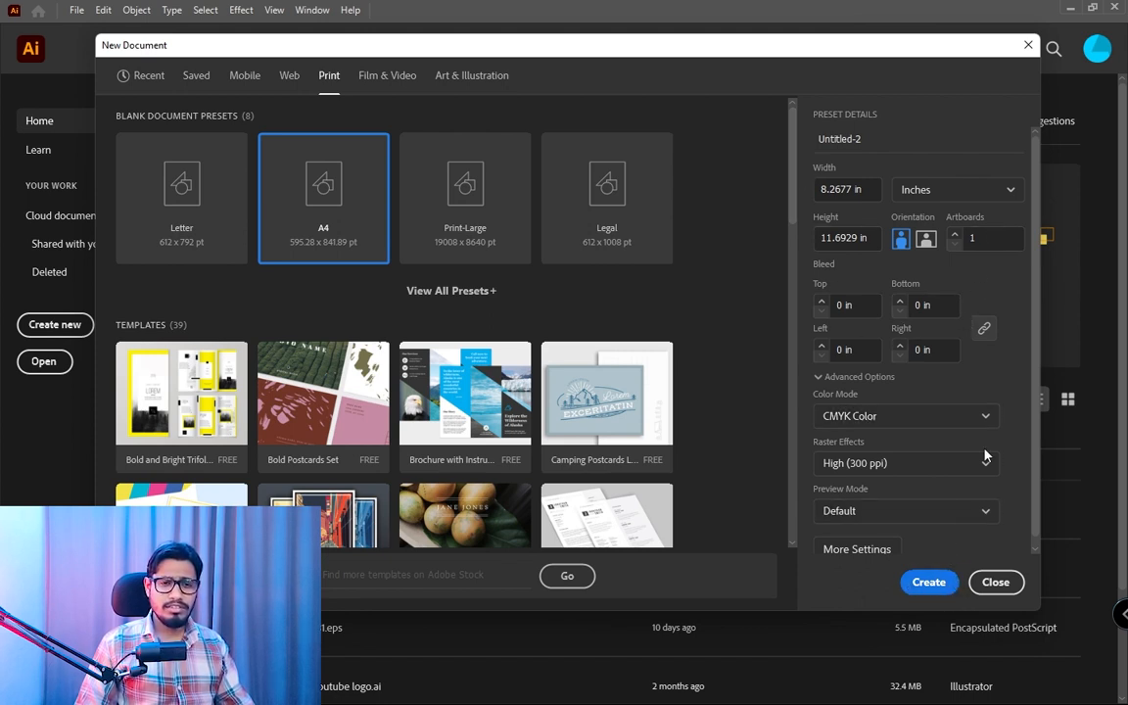
scroll(1036, 429, down, 1)
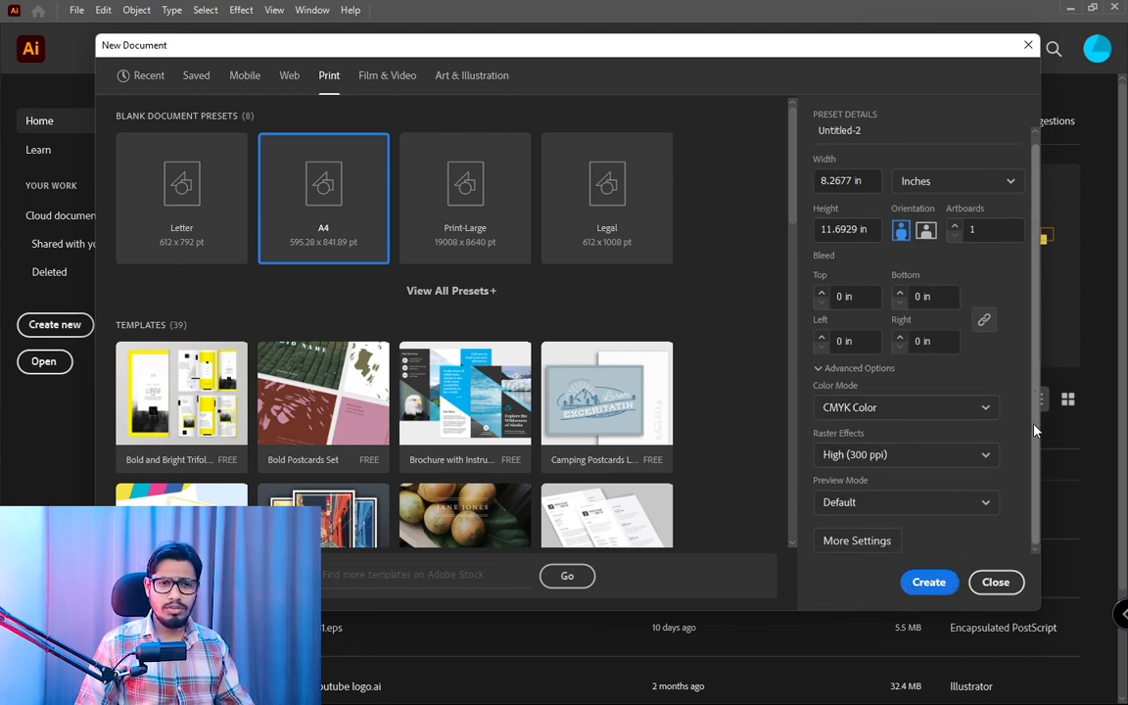
click(929, 584)
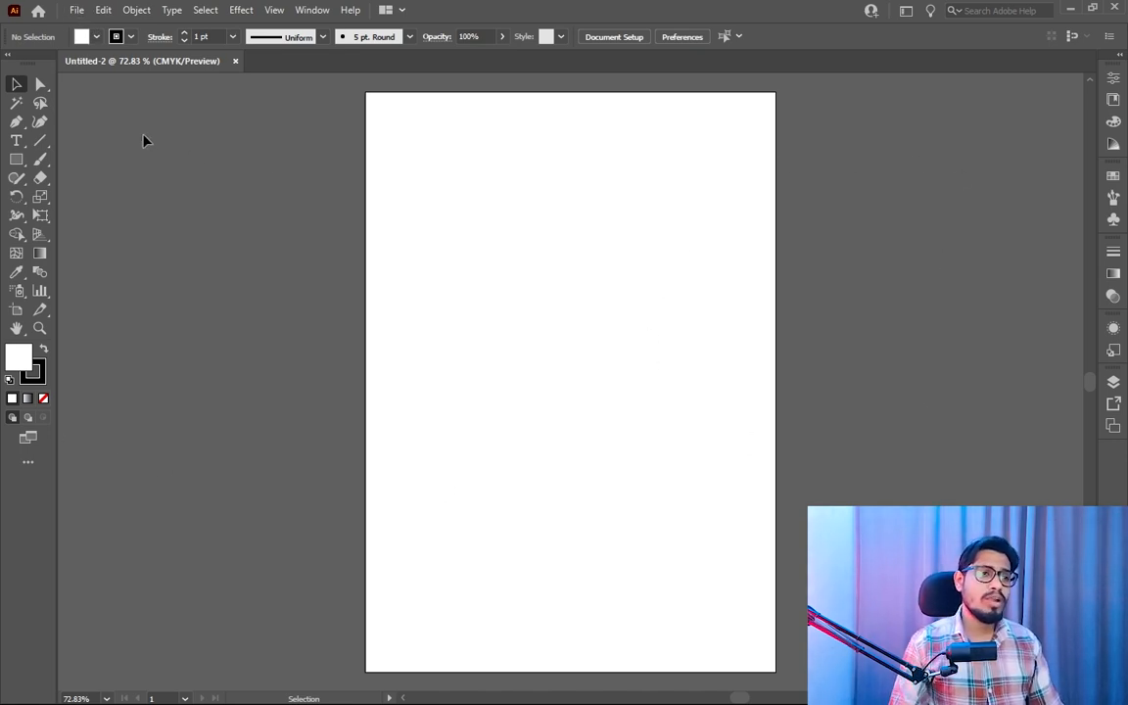
- Create another A4 document in inches with 4 artboards, and close it again
click(76, 10)
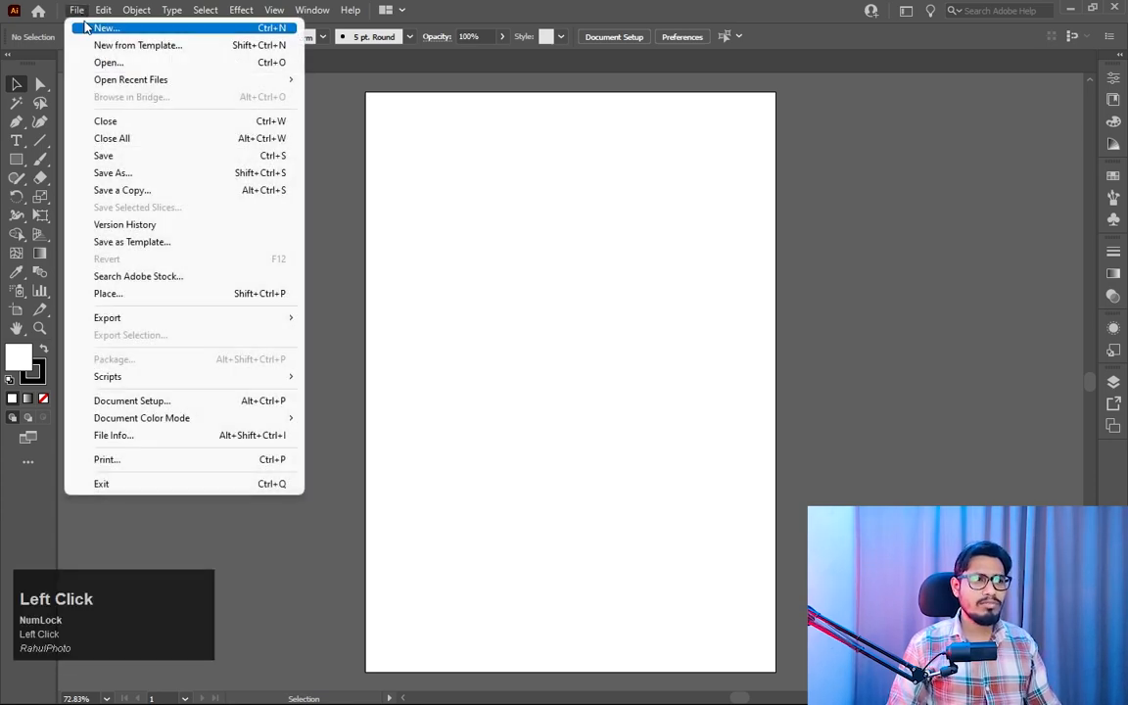
click(235, 28)
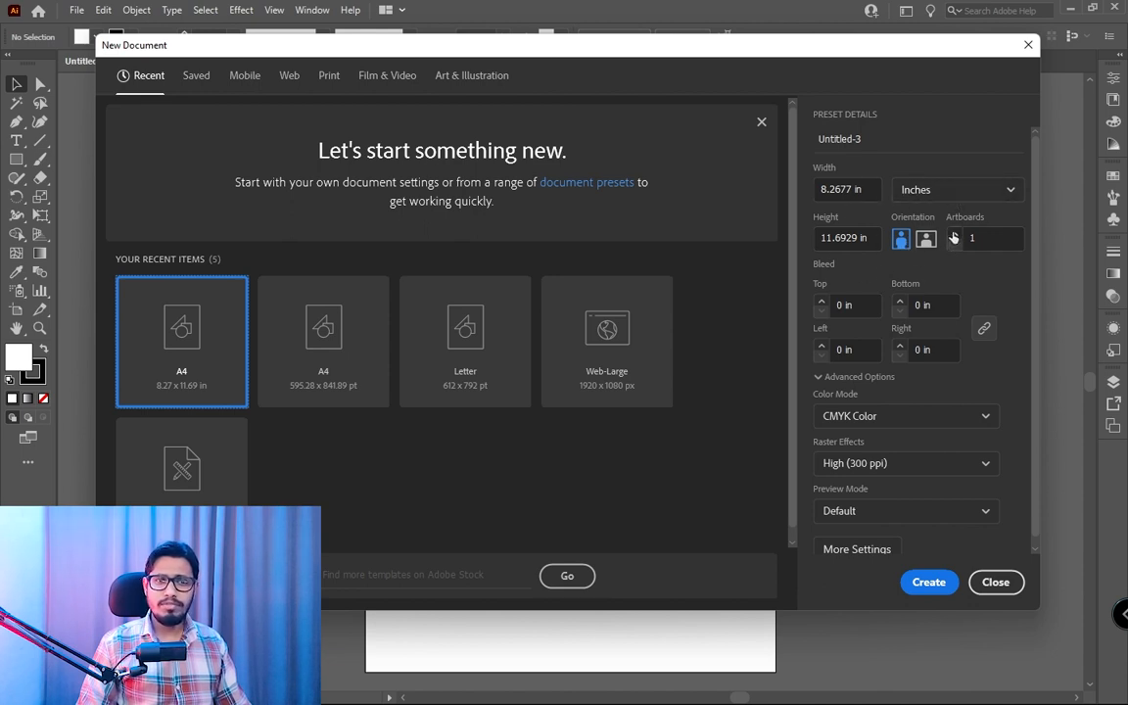
click(956, 235)
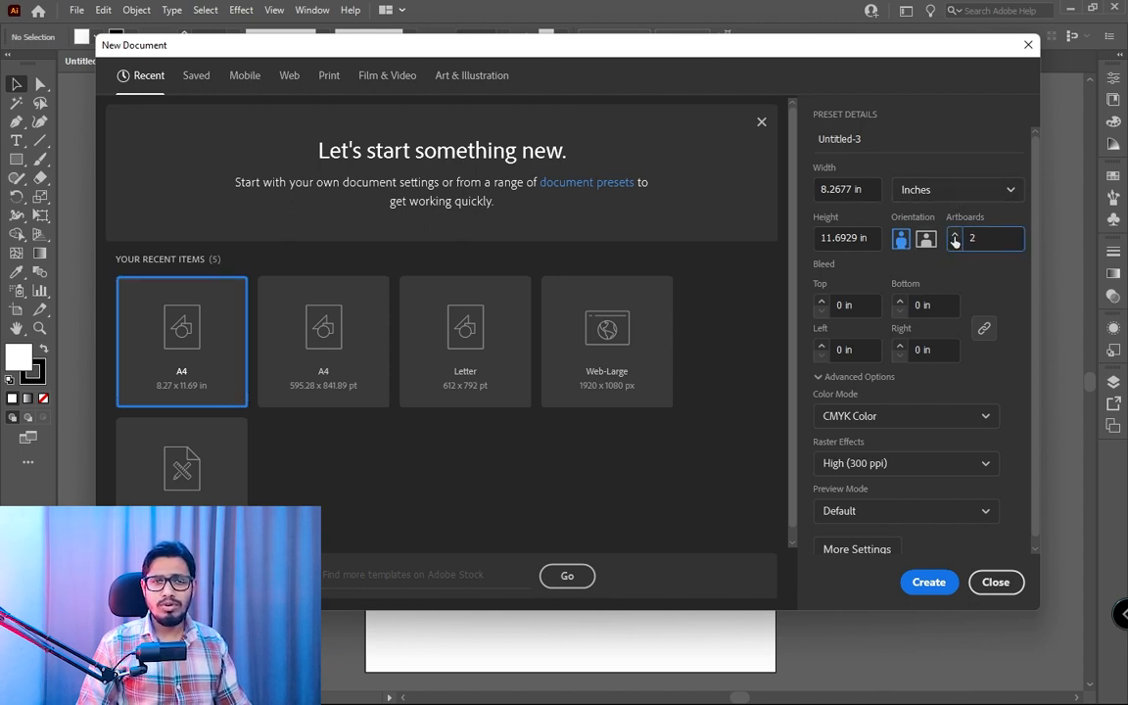
click(956, 236)
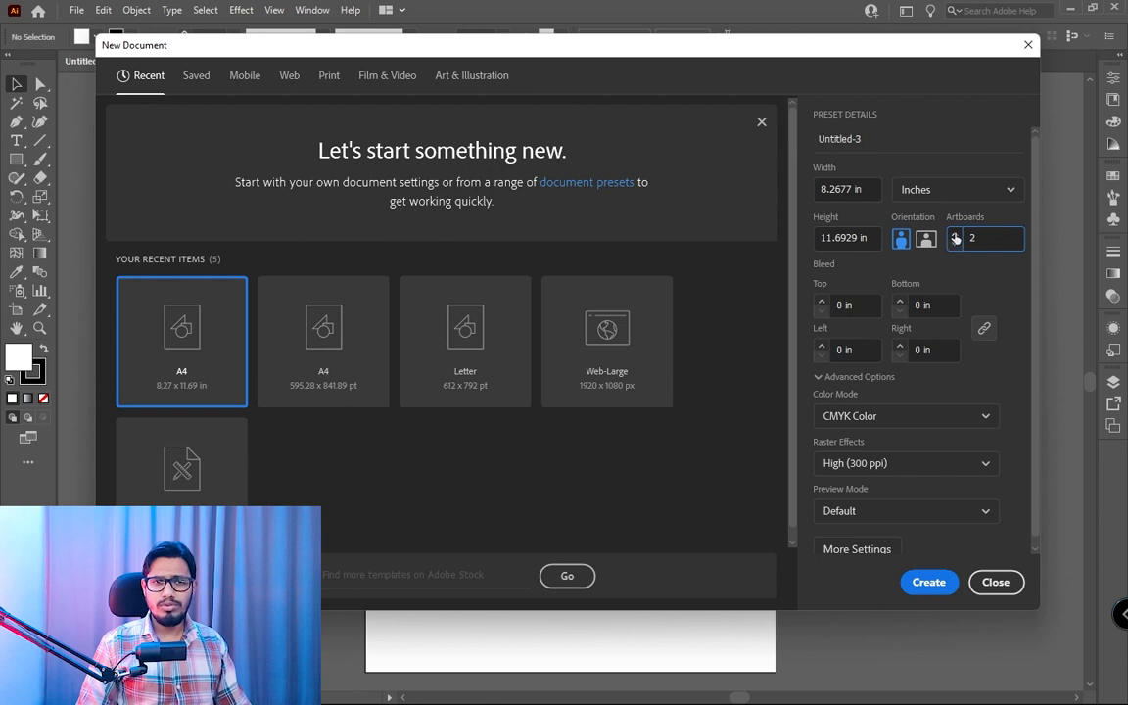
click(956, 236)
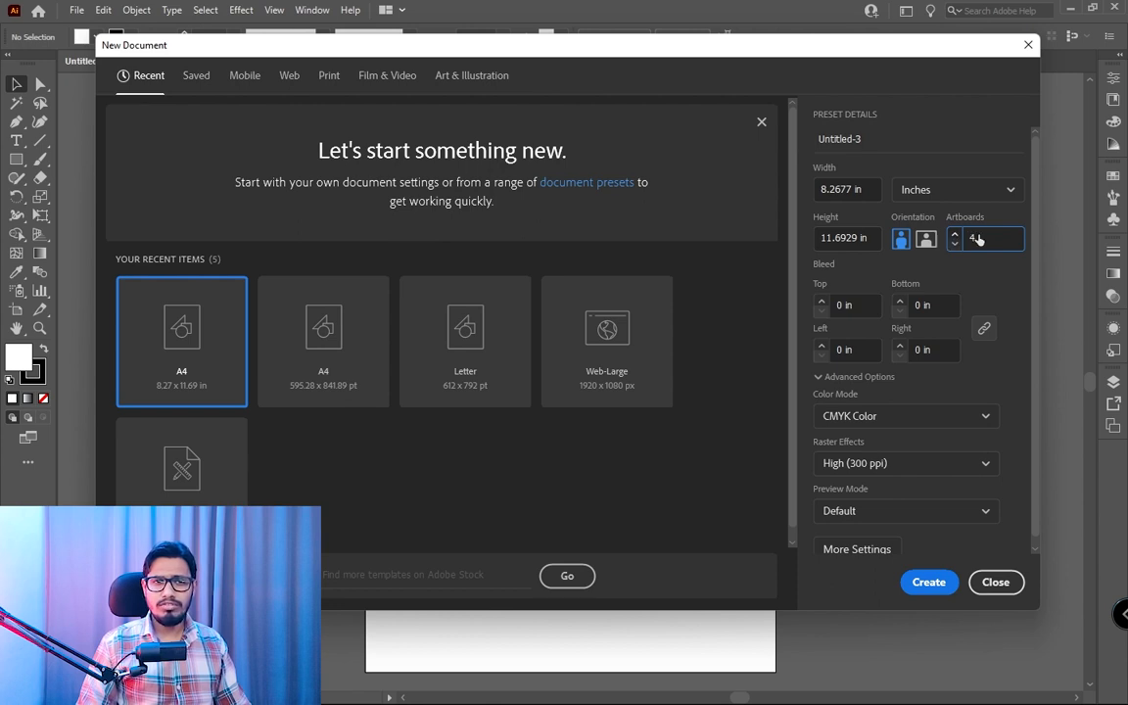
click(928, 583)
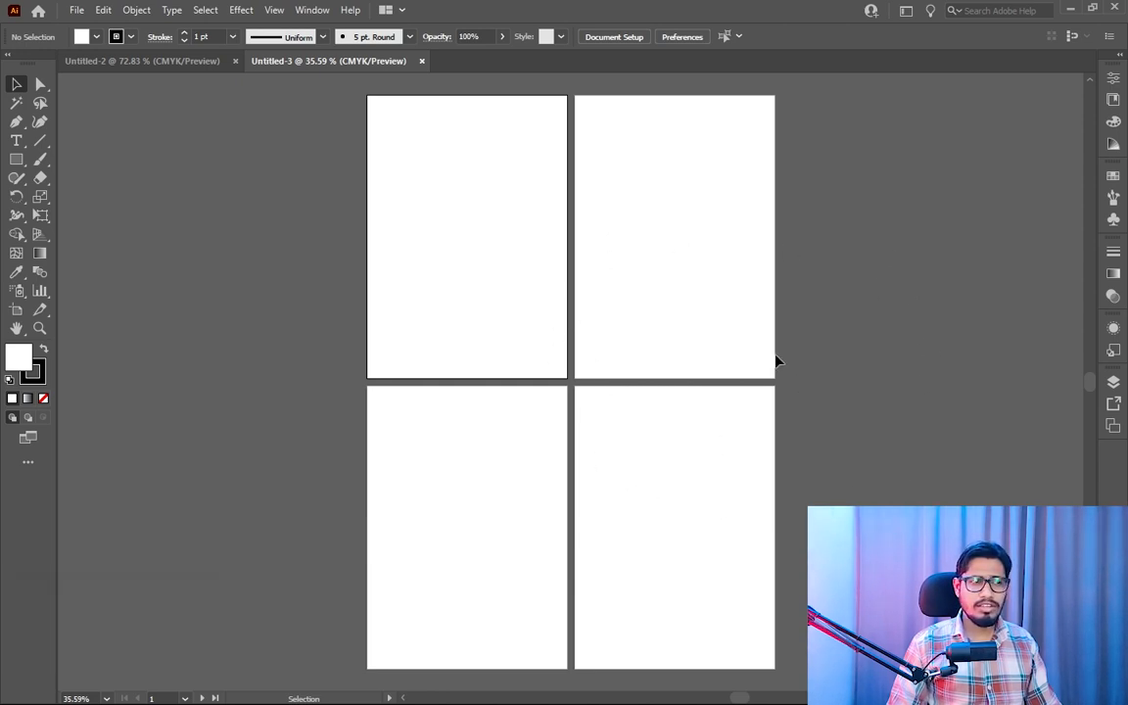
click(422, 62)
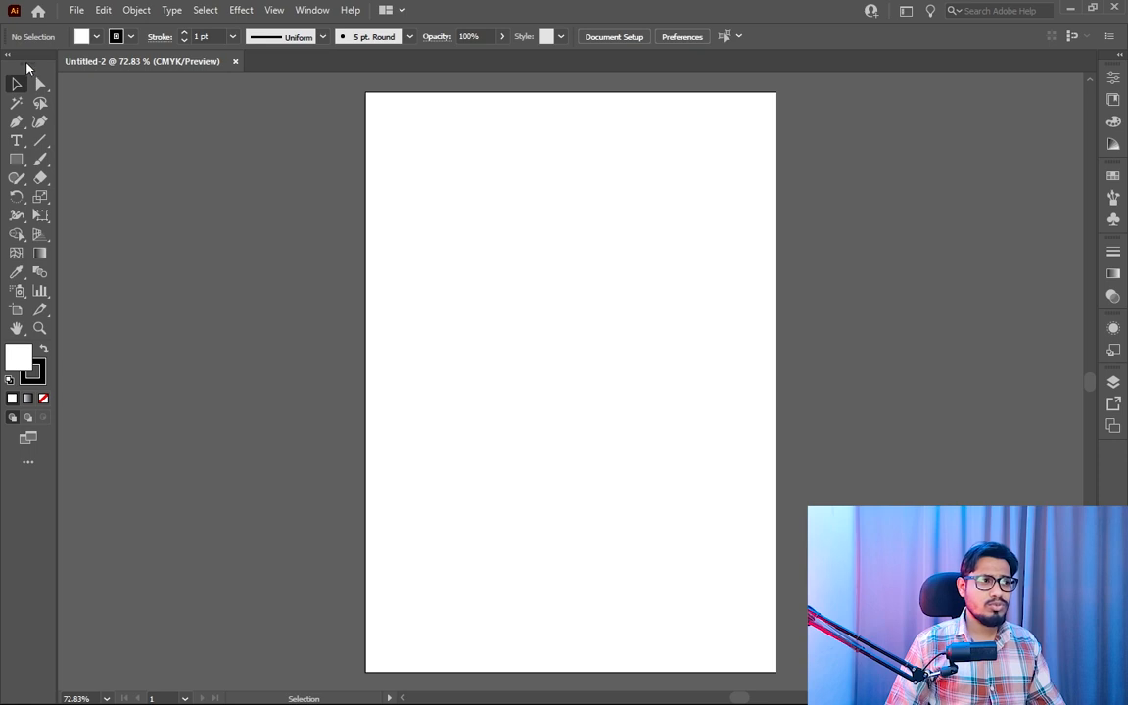
- Float the tools panel over the canvas and dock it back at its original edge
drag(26, 67, 253, 141)
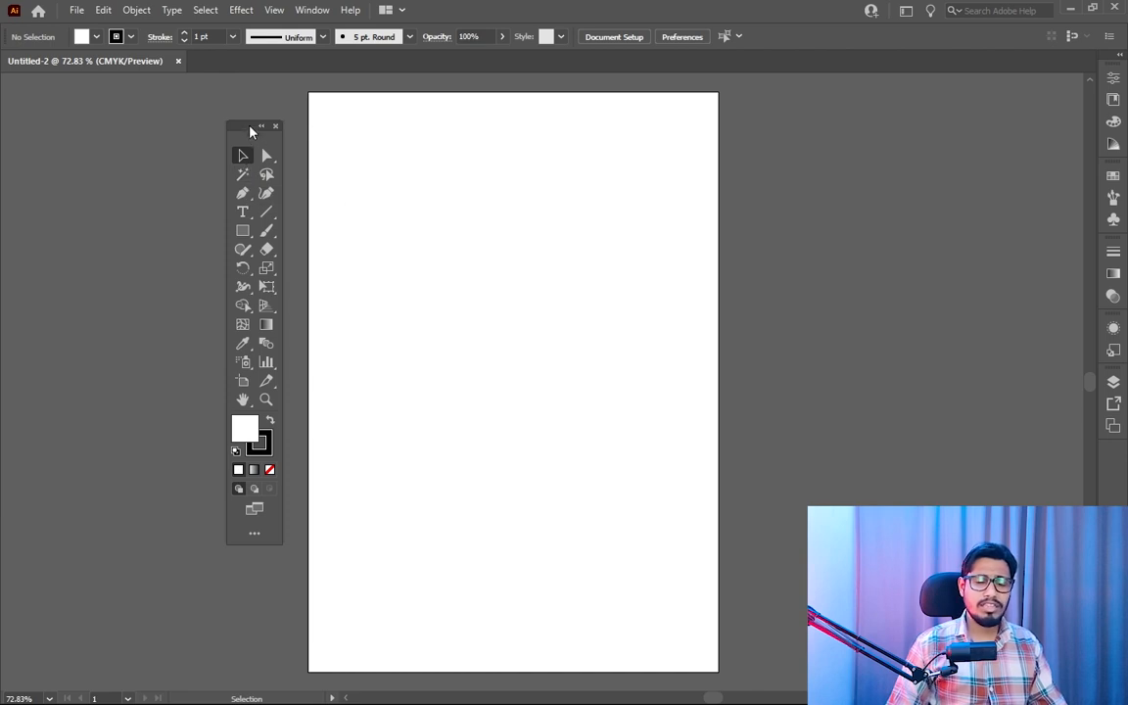
drag(251, 130, 3, 91)
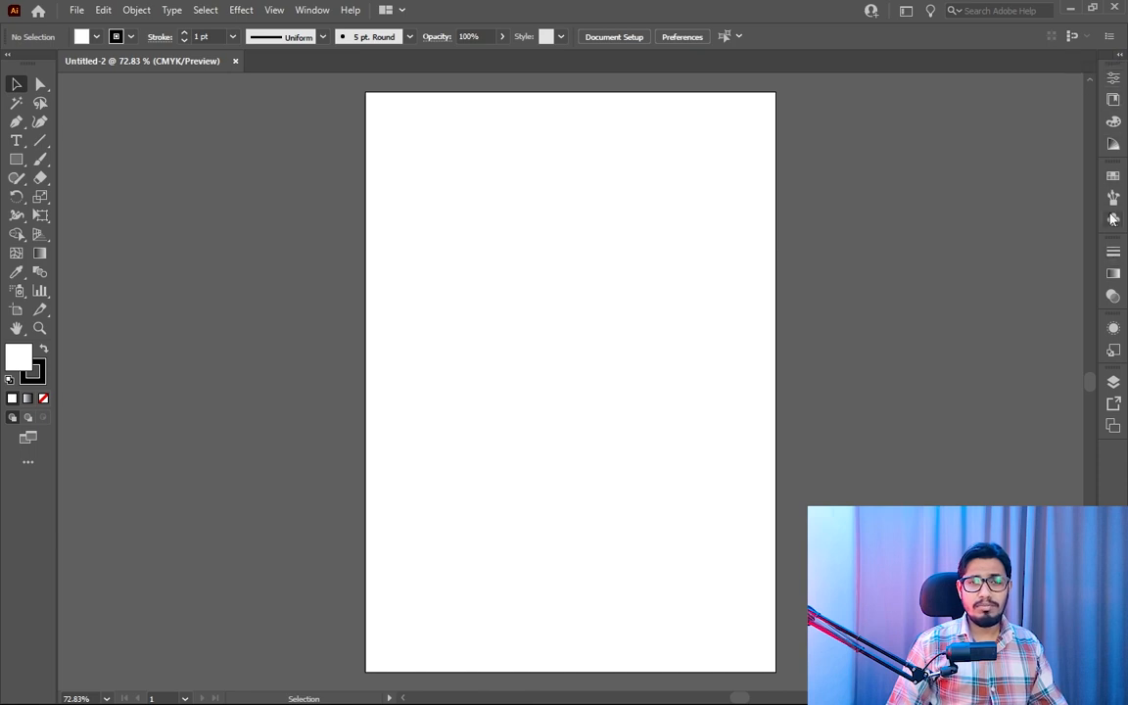
- Expand and collapse the panel dock, and examine individual panels such as Libraries, Color Guide, Swatches, Brushes and Symbols
click(1123, 59)
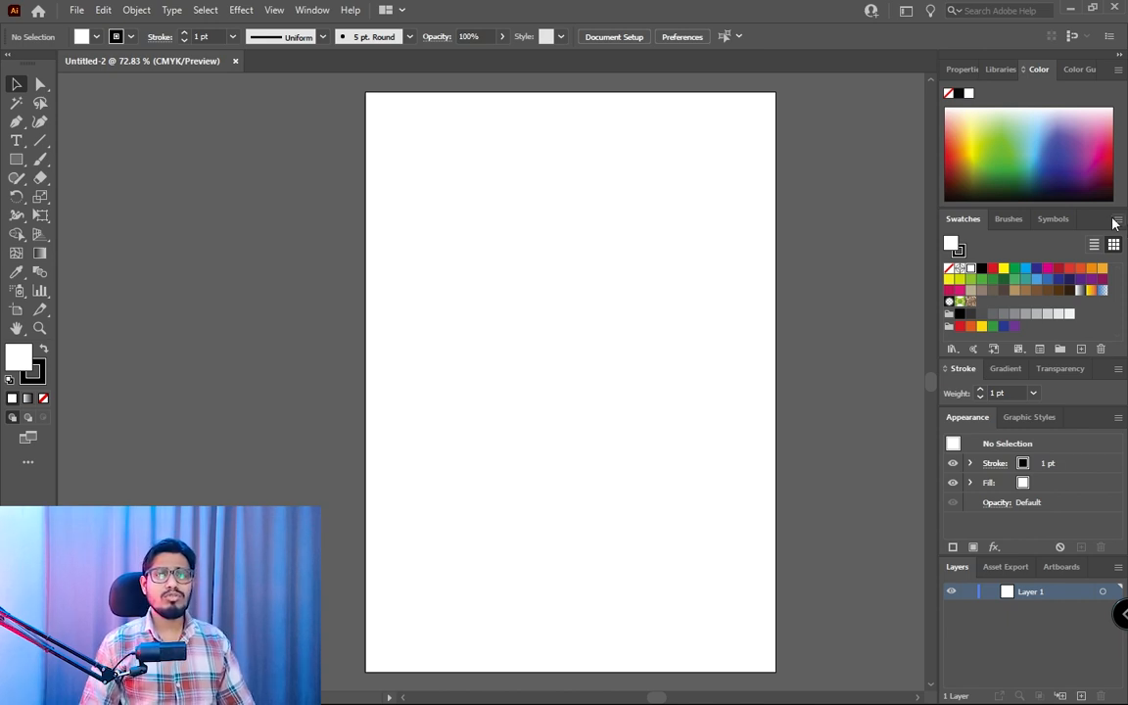
click(1120, 56)
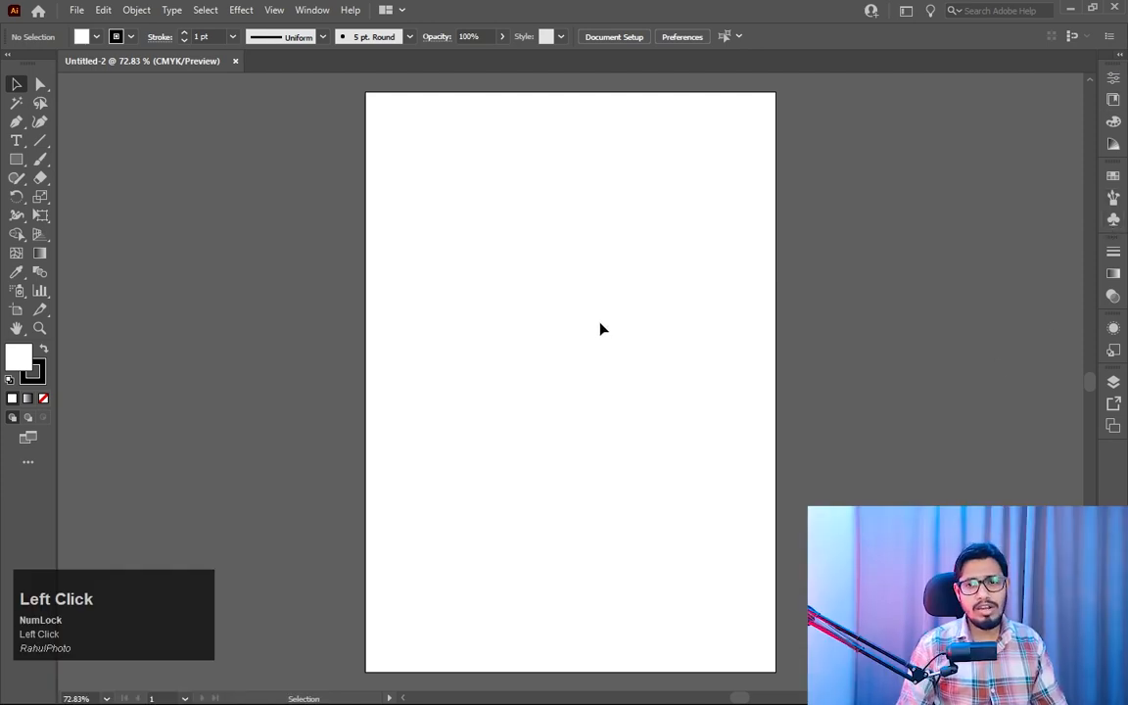
click(1117, 80)
click(1116, 100)
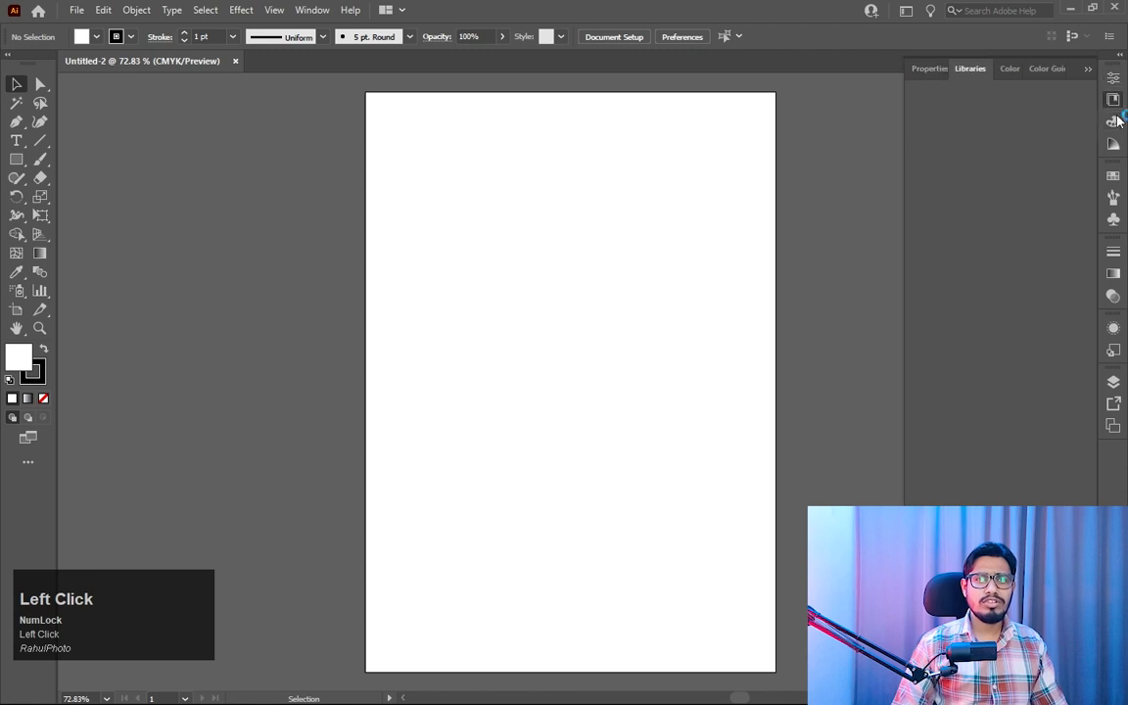
click(1114, 121)
click(1113, 175)
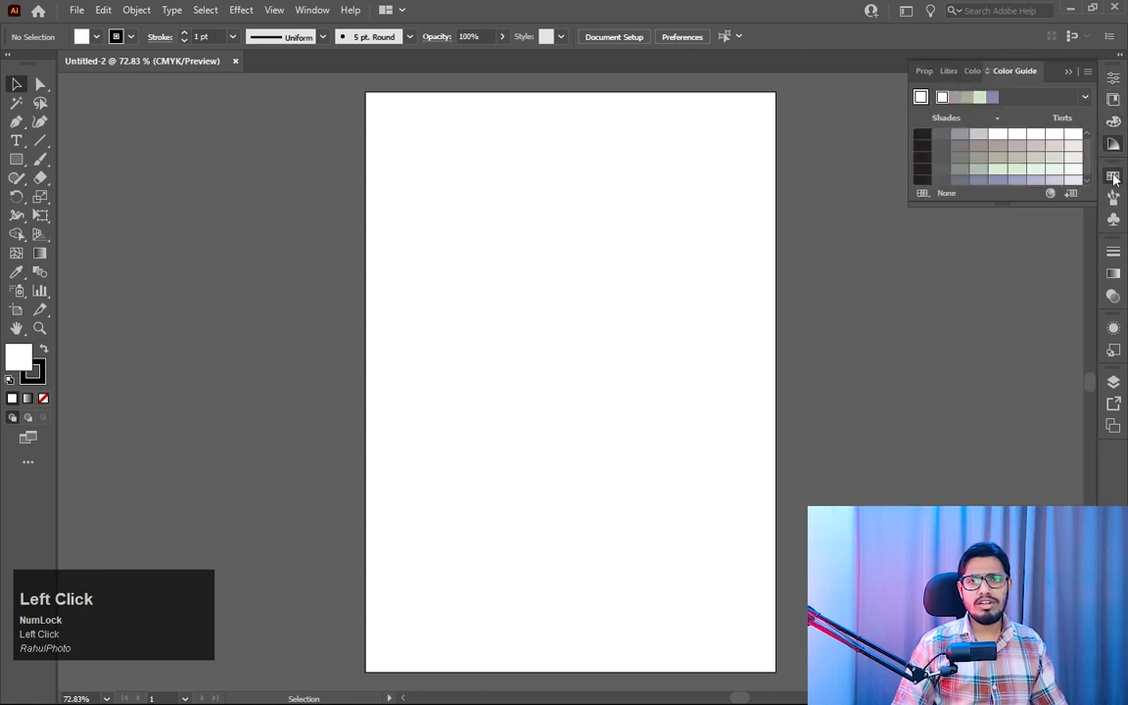
click(1113, 176)
click(1113, 197)
click(1115, 220)
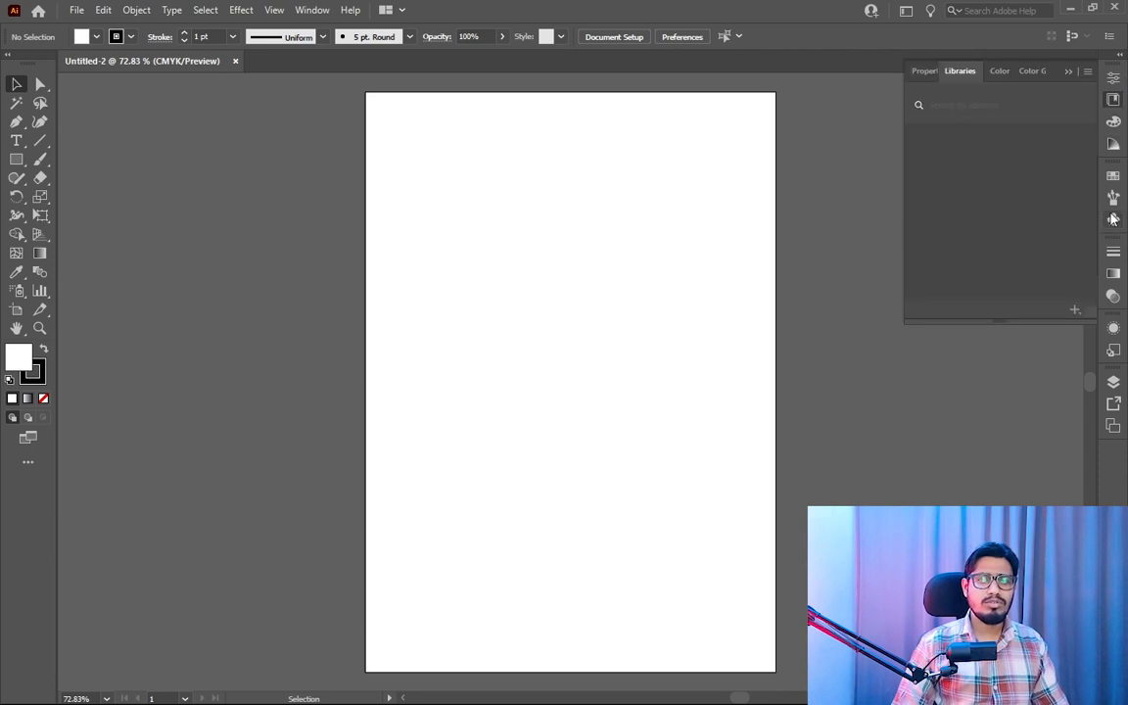
click(1114, 220)
click(1113, 219)
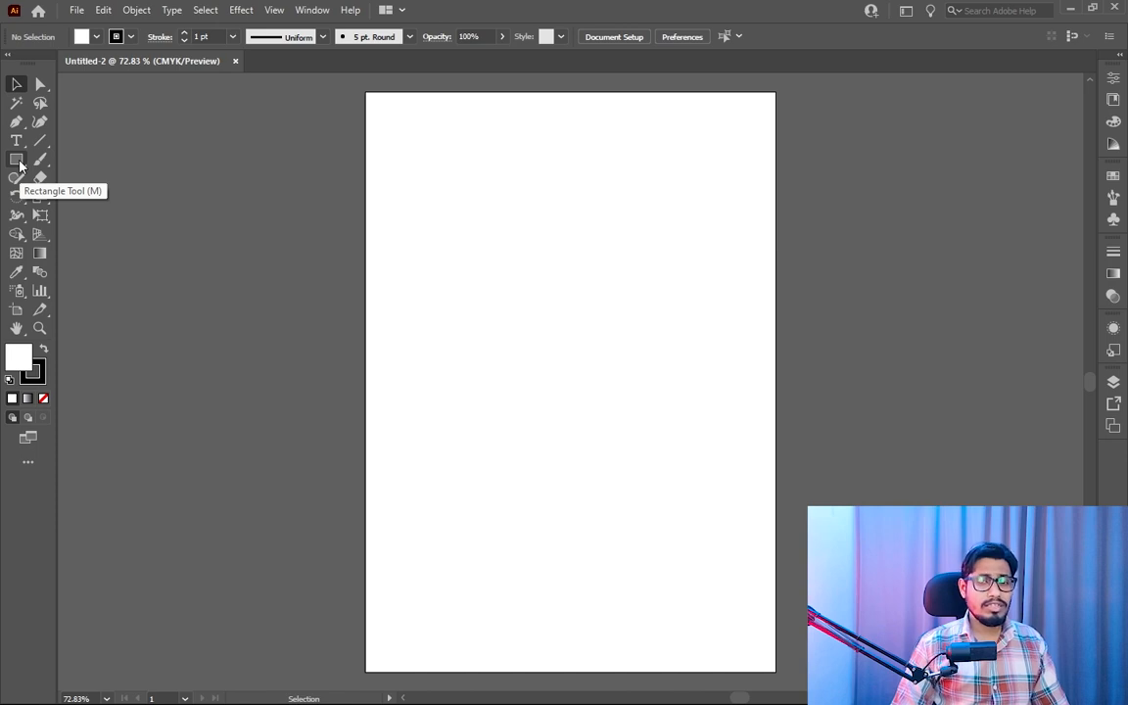
- Draw a wide rectangle across the upper part of the artboard with the Rectangle tool
right_click(17, 160)
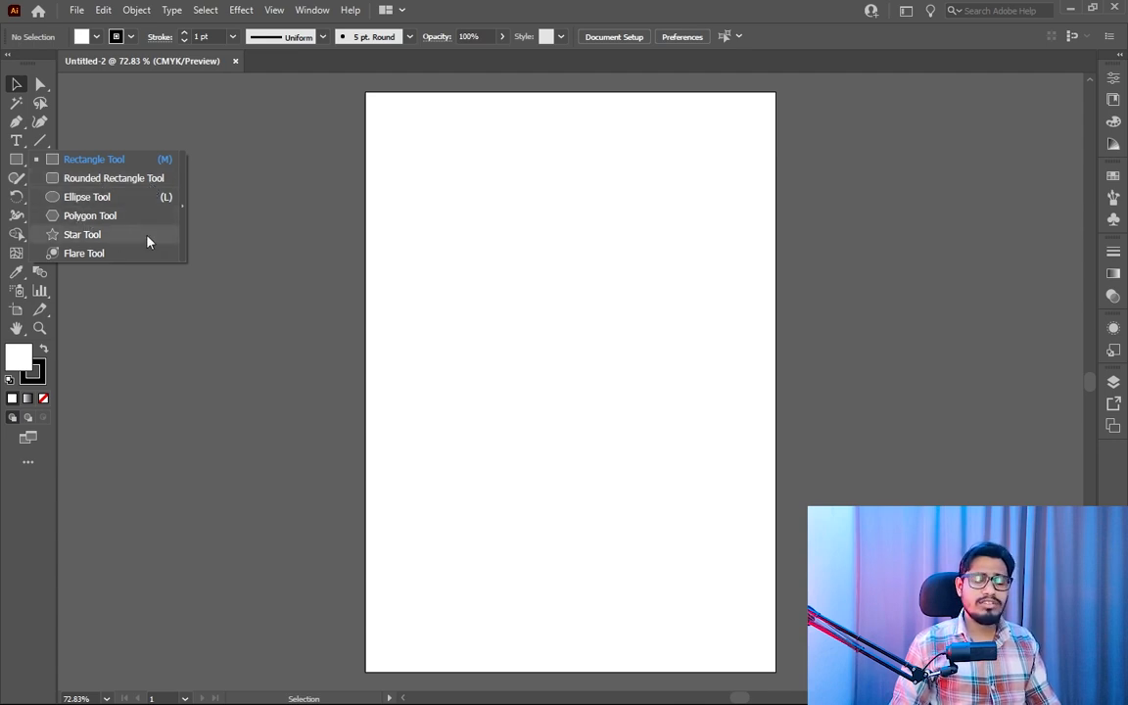
click(93, 158)
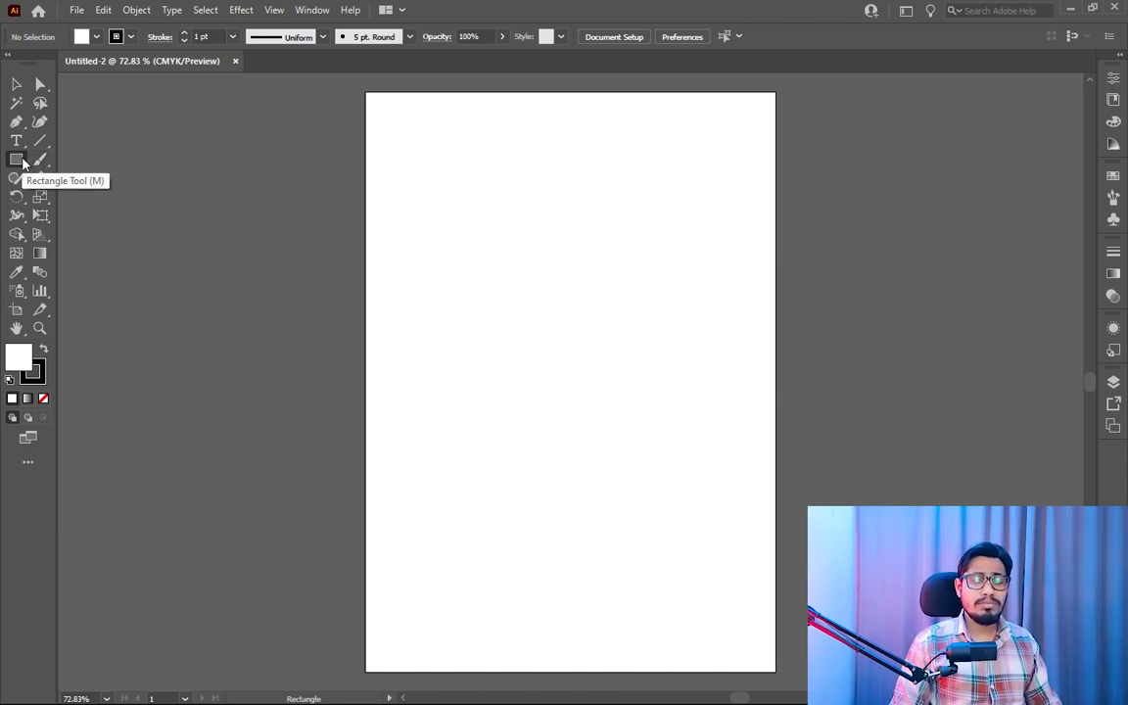
right_click(17, 159)
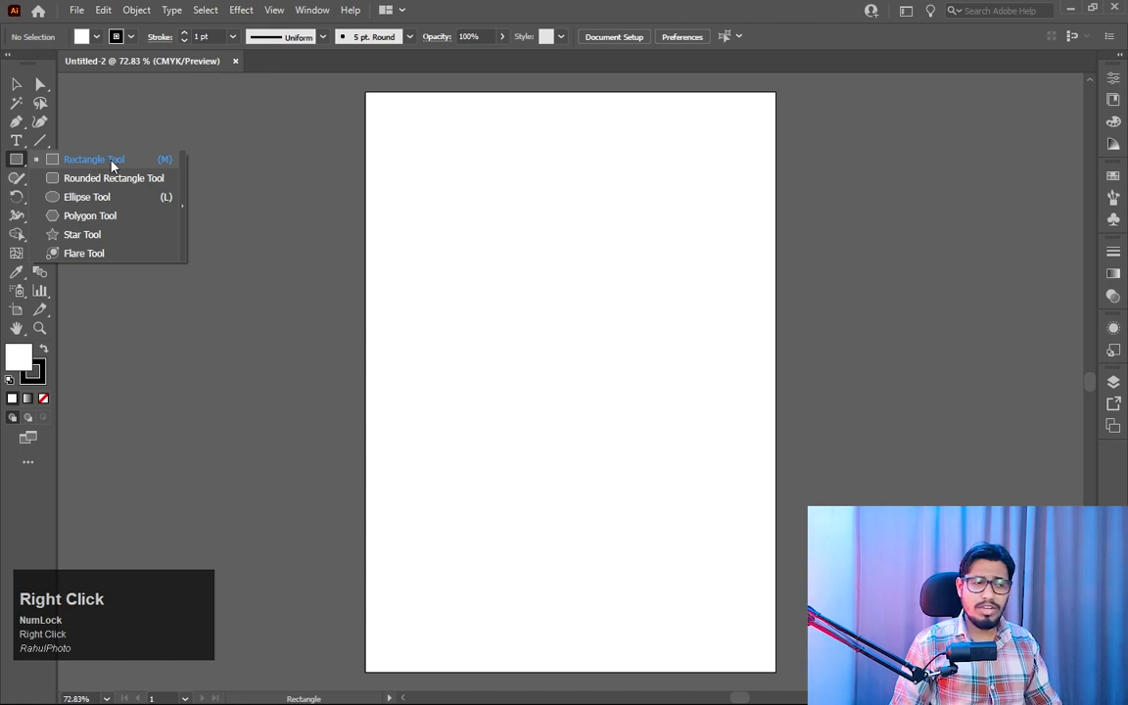
click(110, 163)
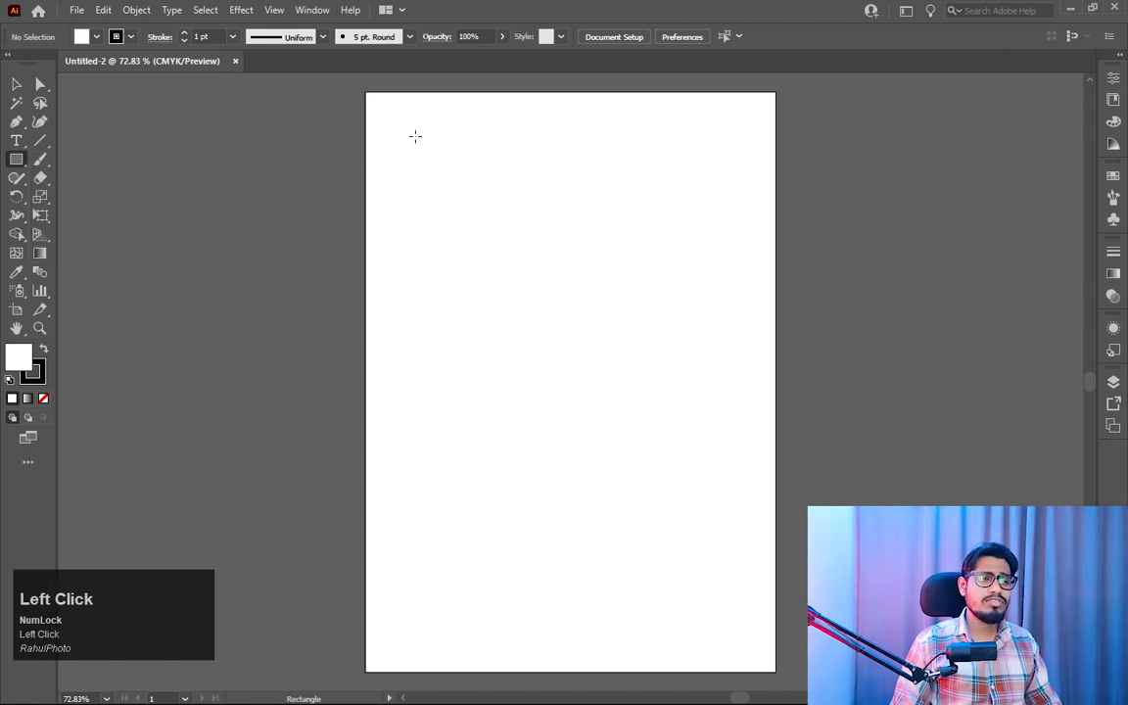
drag(408, 127, 479, 198)
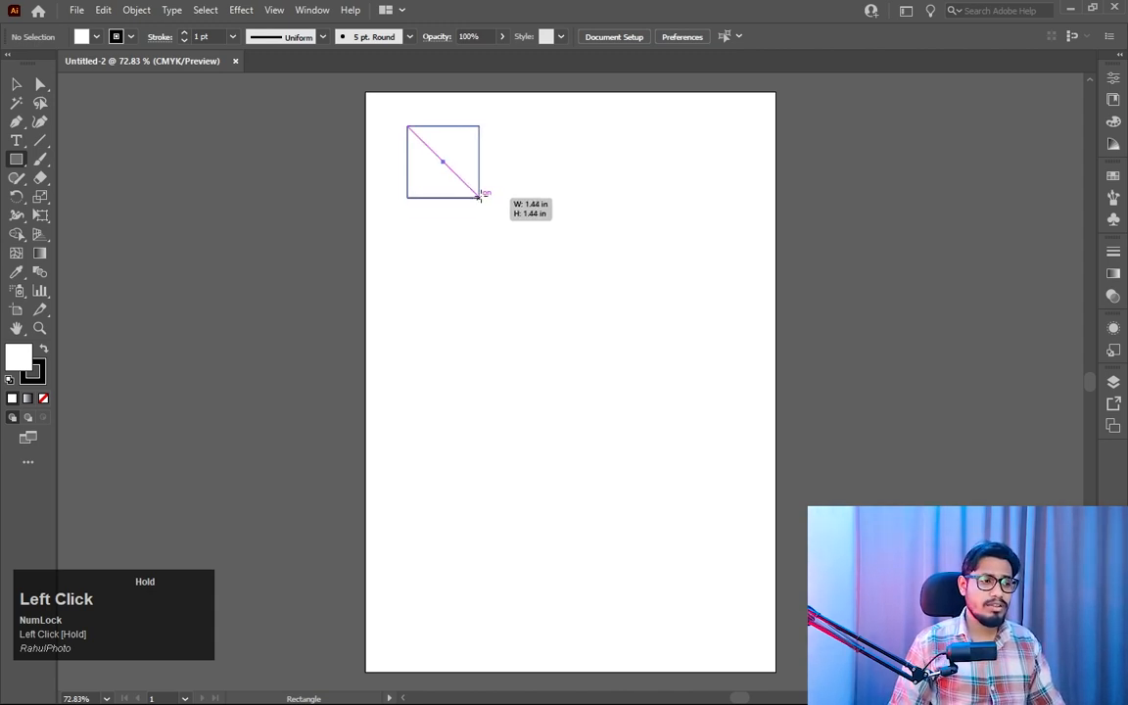
mouse_move(479, 196)
mouse_down()
mouse_move(515, 226)
mouse_move(631, 202)
mouse_move(612, 350)
mouse_move(690, 254)
mouse_move(554, 309)
mouse_move(527, 208)
mouse_move(670, 324)
mouse_move(579, 285)
mouse_move(657, 283)
mouse_move(703, 234)
mouse_up()
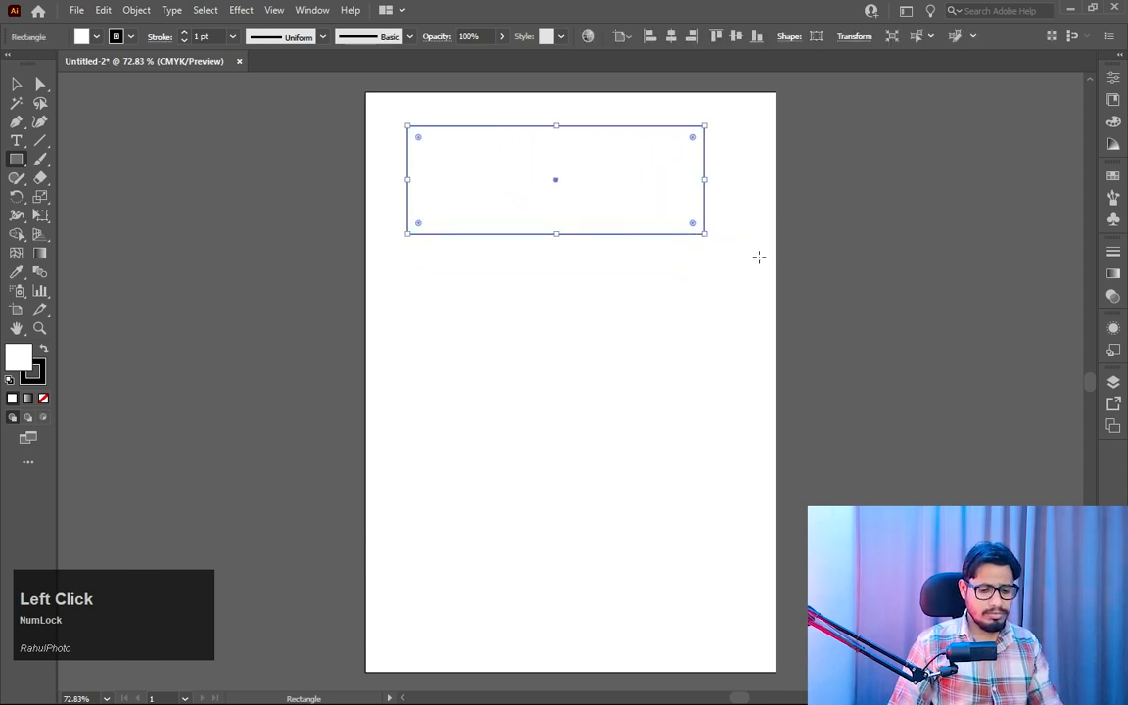
- Delete the wide rectangle, draw a large square in the artboard's upper-left area and resize it into a shorter, wider rectangle
key(Delete)
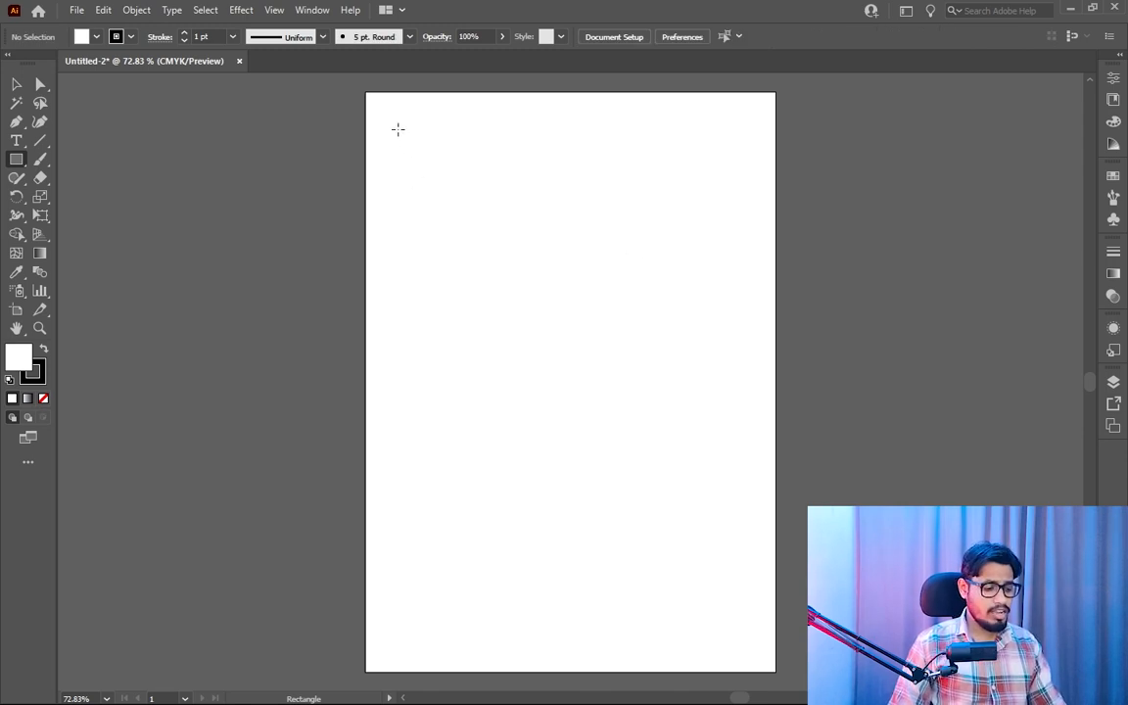
drag(398, 126, 618, 367)
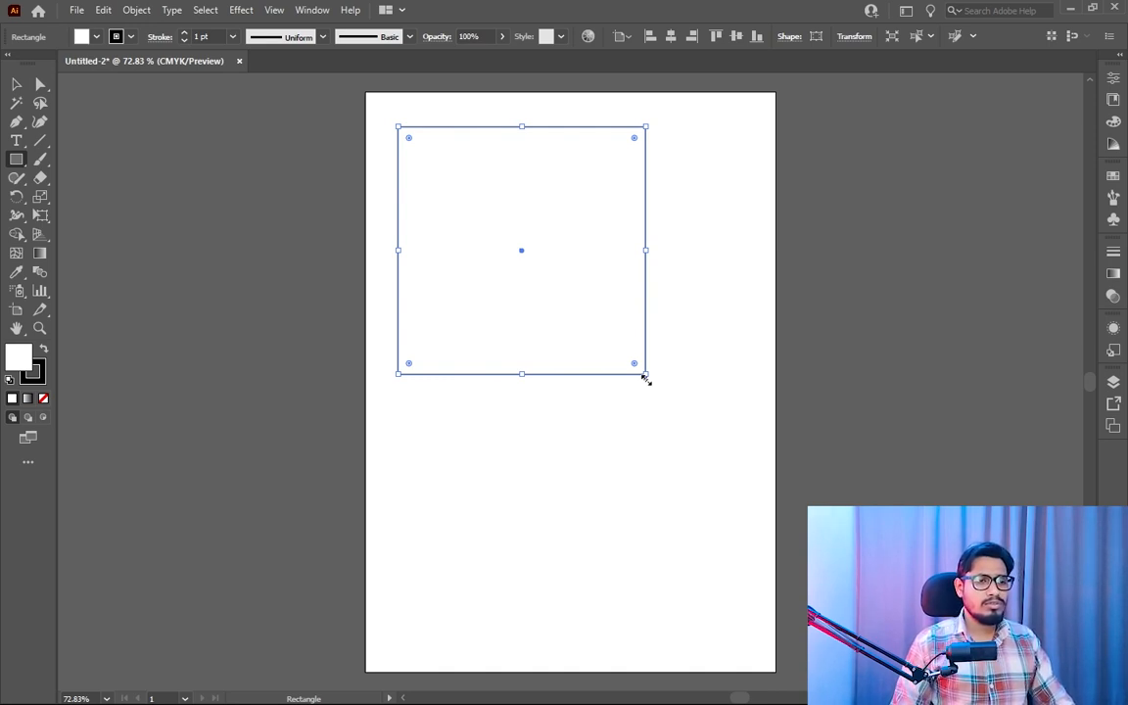
drag(645, 377, 615, 271)
- Draw six more rectangles of different proportions across the artboard, including a tall narrow one near its right edge
drag(484, 239, 610, 365)
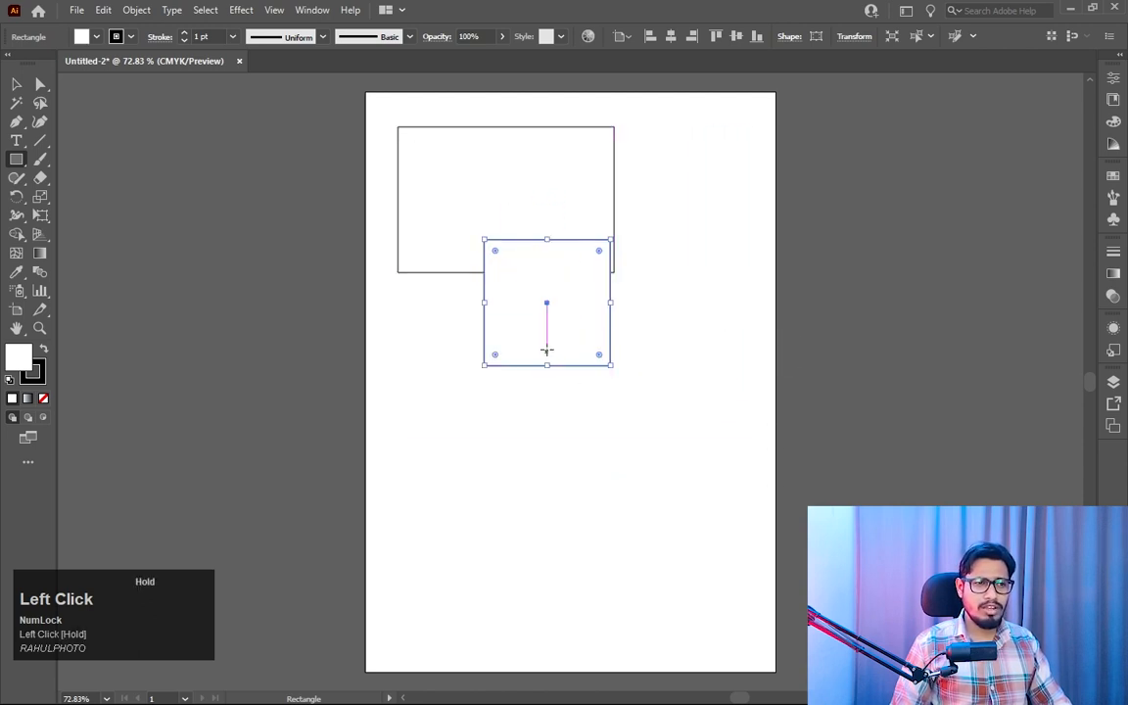
drag(538, 337, 657, 439)
drag(660, 178, 727, 435)
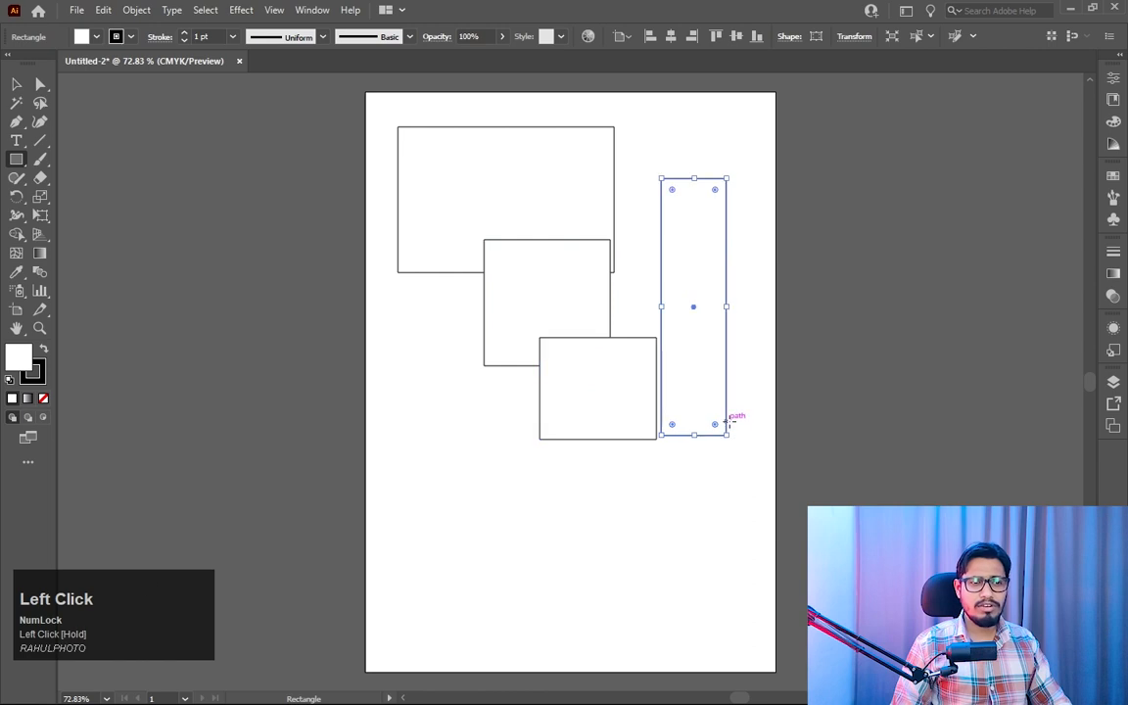
drag(443, 429, 578, 538)
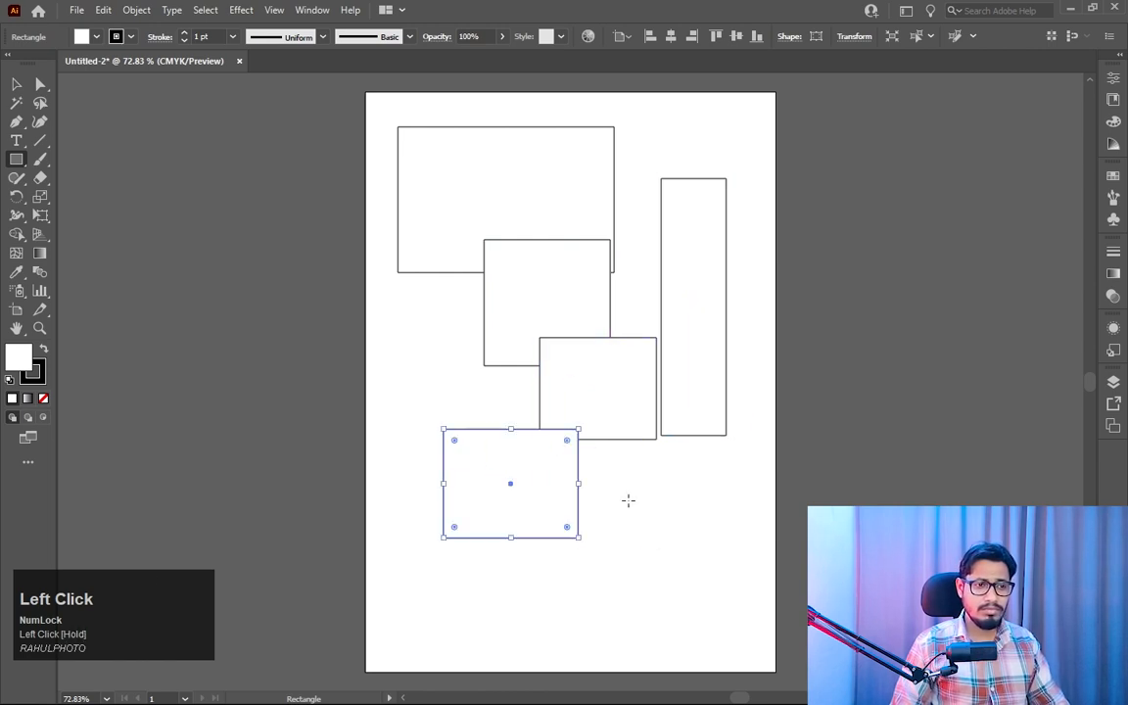
drag(625, 498, 695, 655)
drag(742, 499, 714, 624)
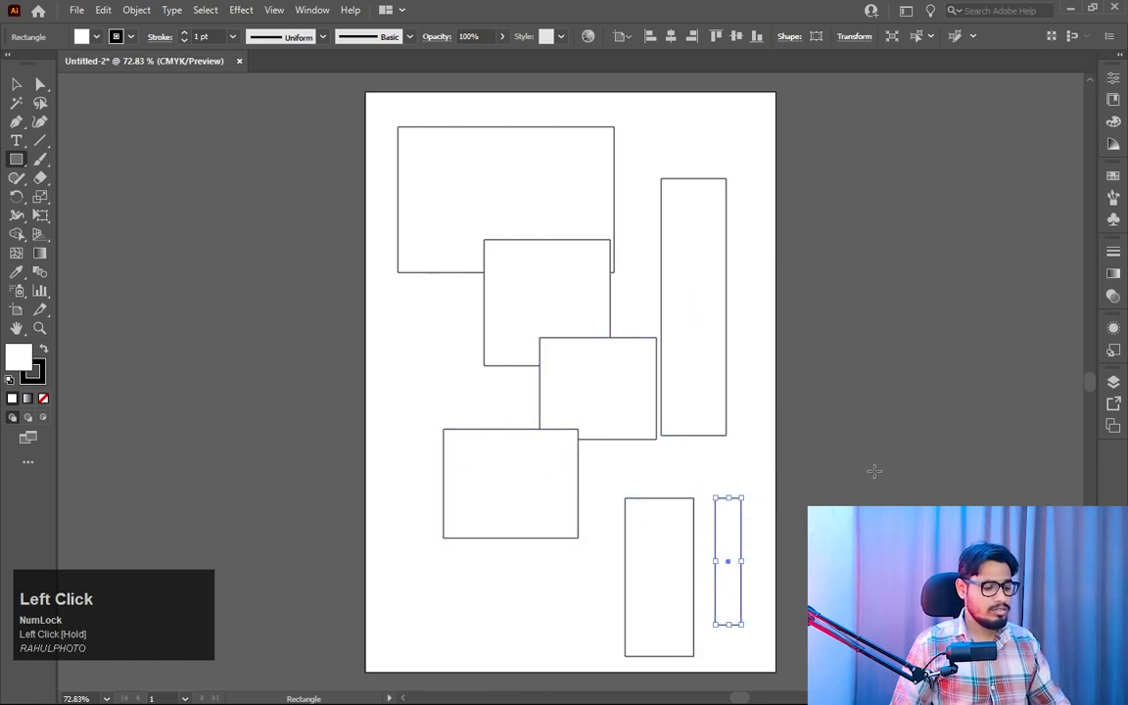
- Delete all the rectangles from the artboard and switch to the Selection tool
key(ctrl+a)
key(Delete)
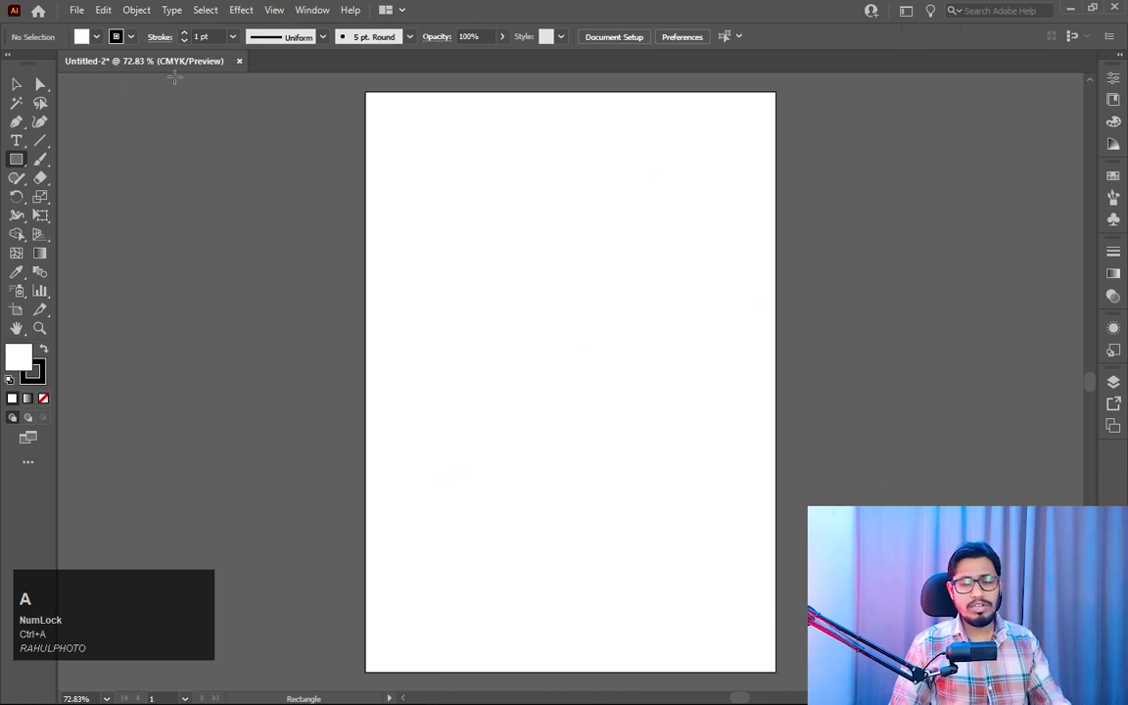
click(20, 85)
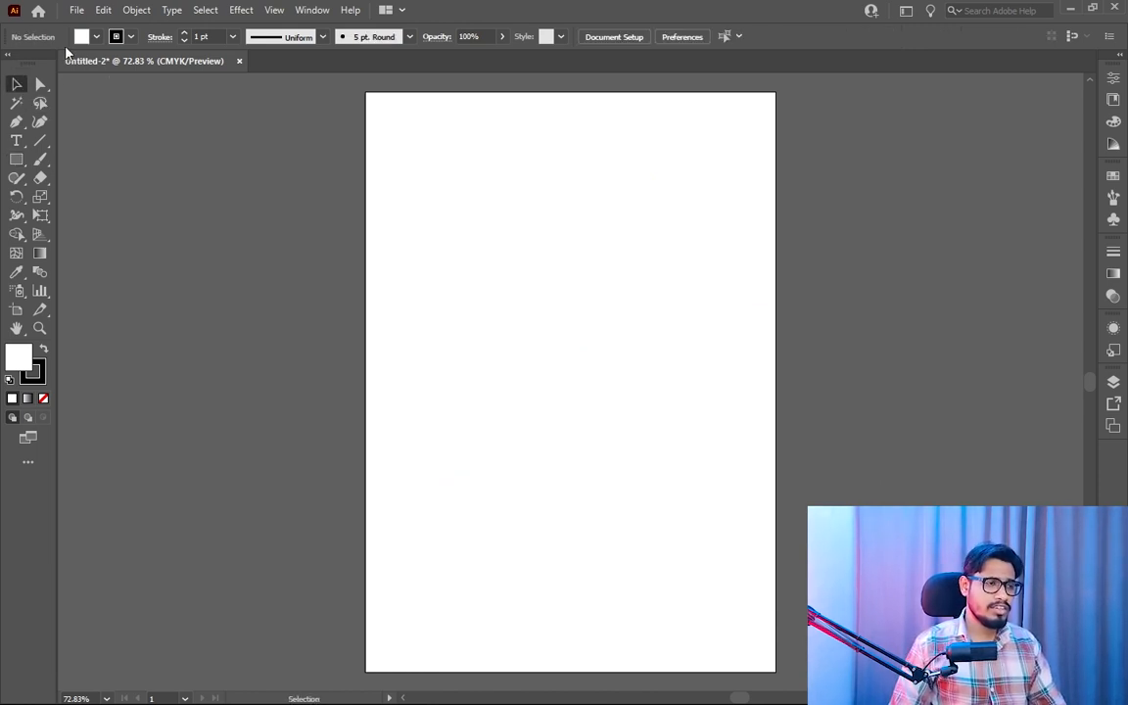
- Create a square 2 in wide and 2 in high by entering exact dimensions with the Rectangle tool
click(16, 161)
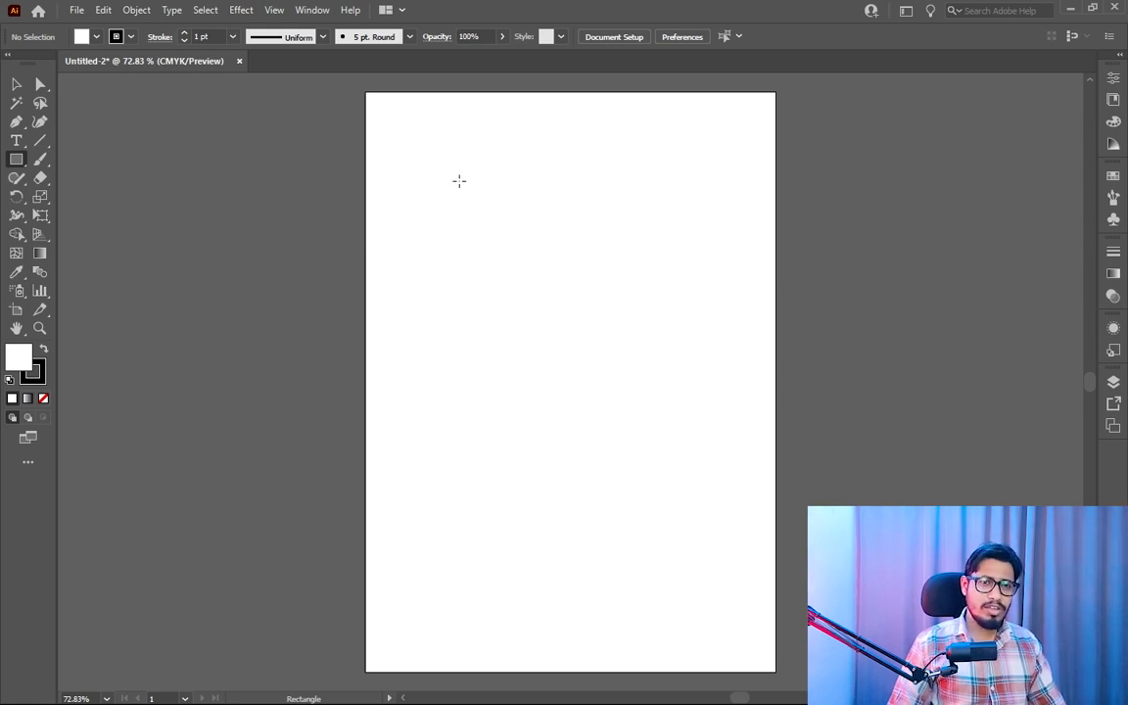
click(460, 180)
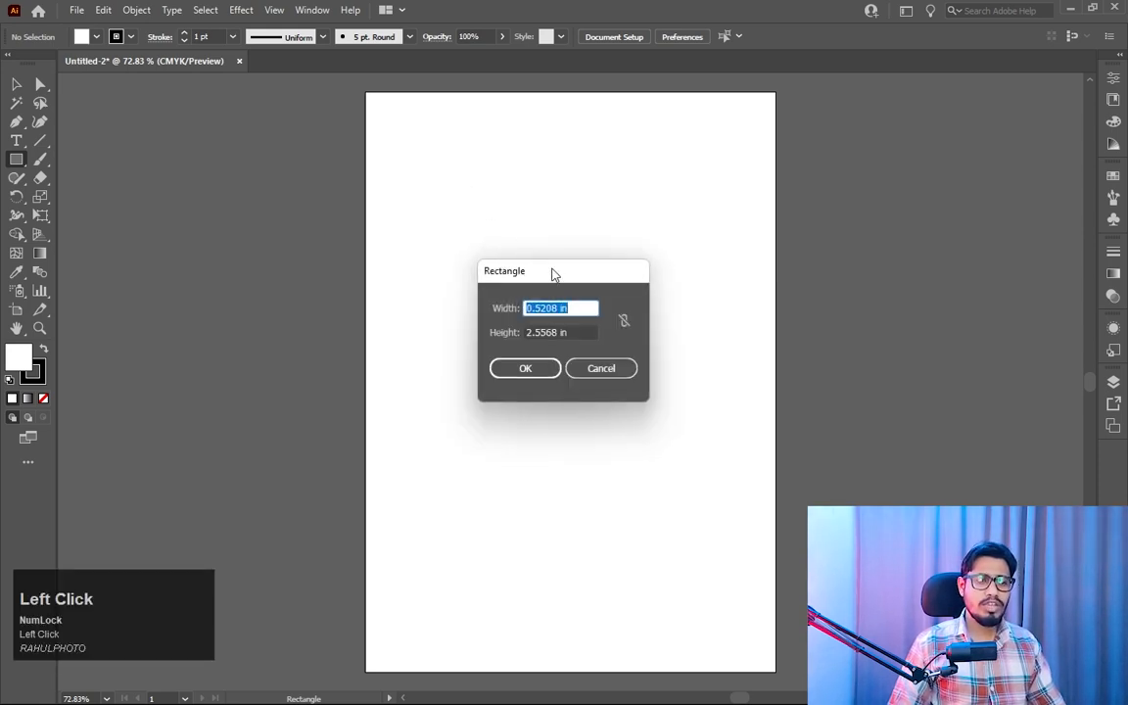
drag(555, 274, 585, 244)
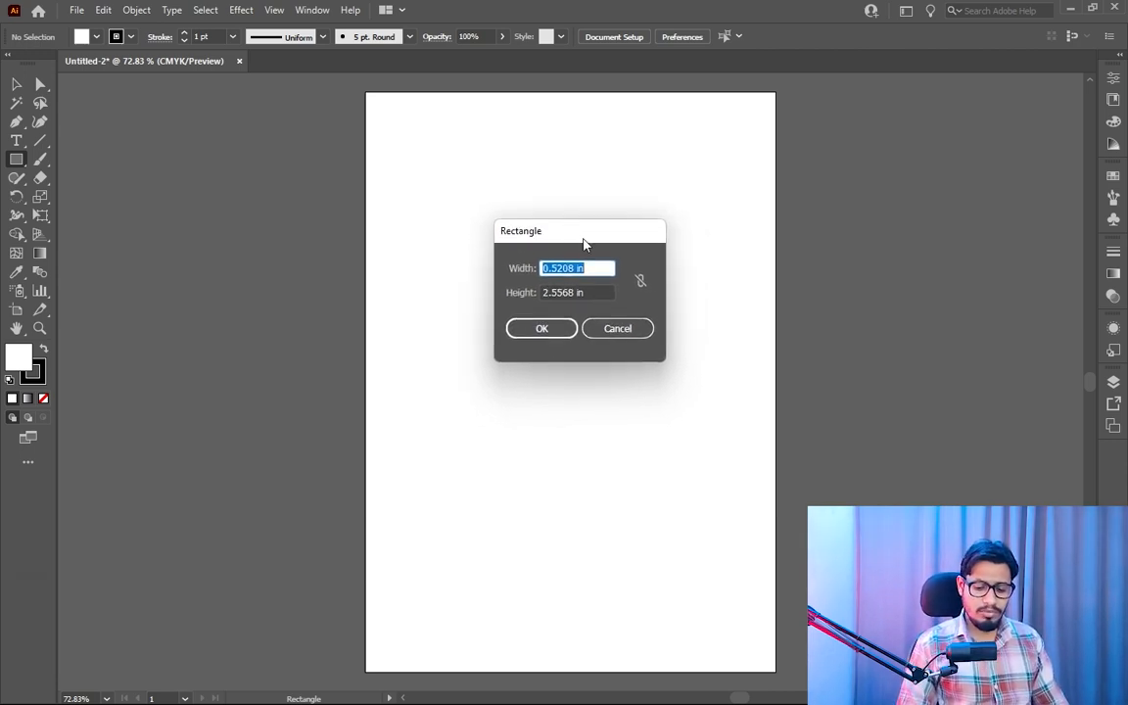
text(2)
key(Tab)
text(2)
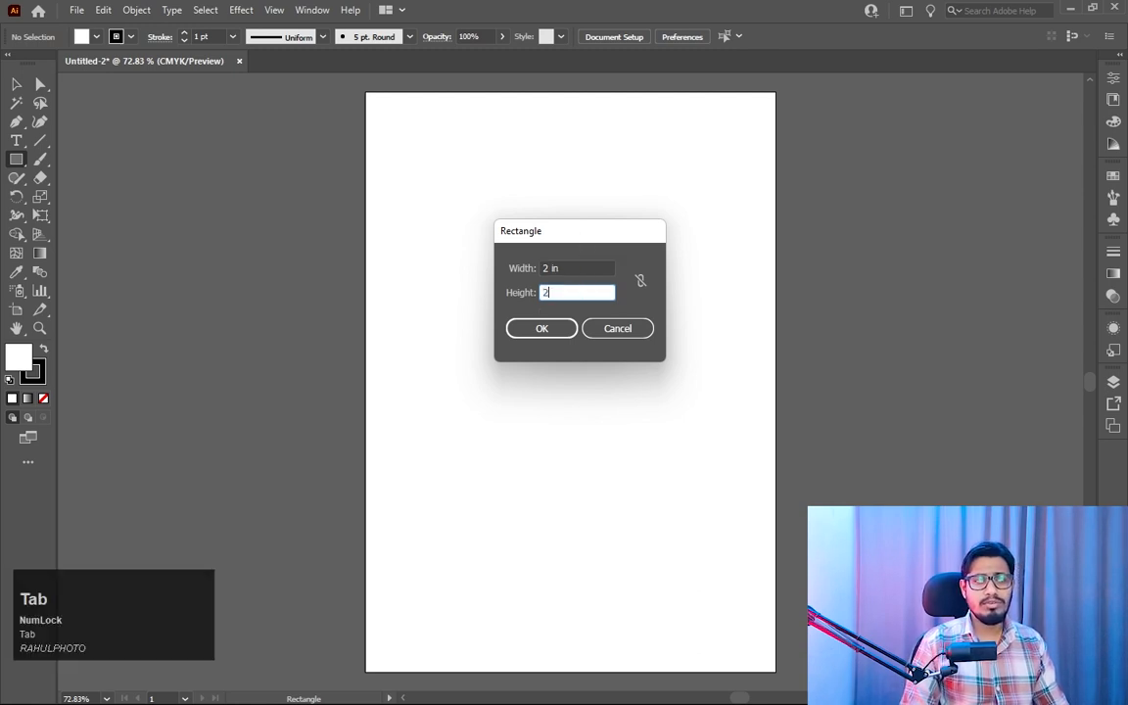
click(554, 335)
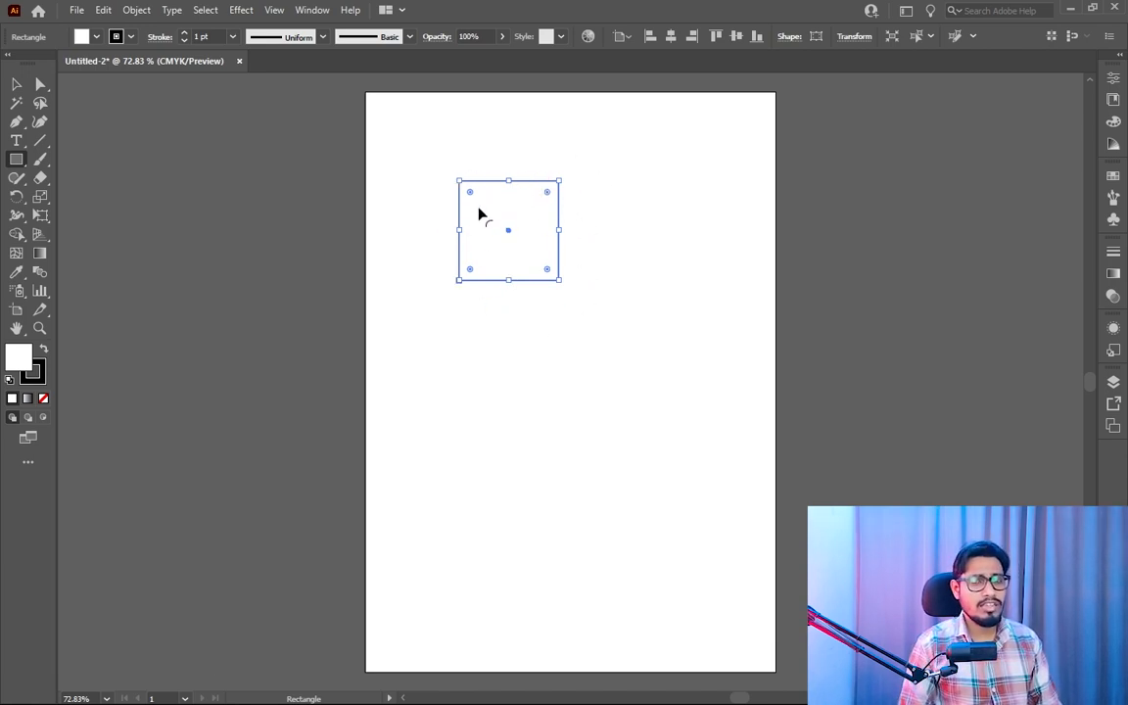
- Resize the 2 in square from its edges and corner into a larger, wider-than-tall rectangle, and delete it
click(17, 86)
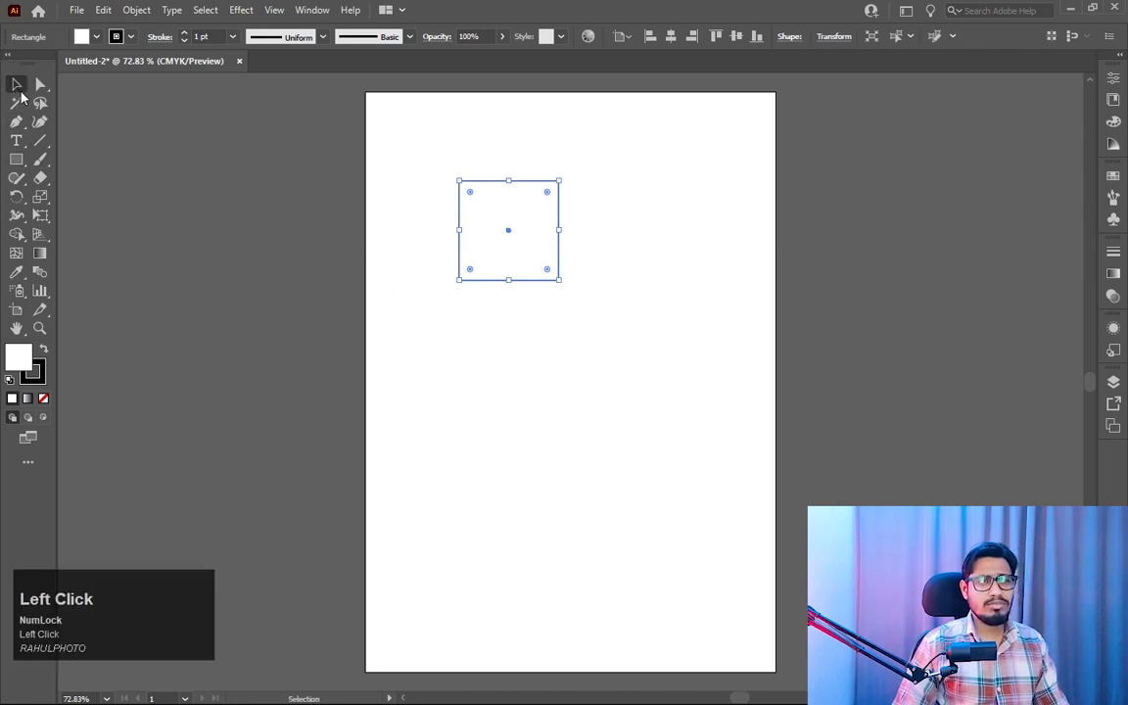
click(234, 223)
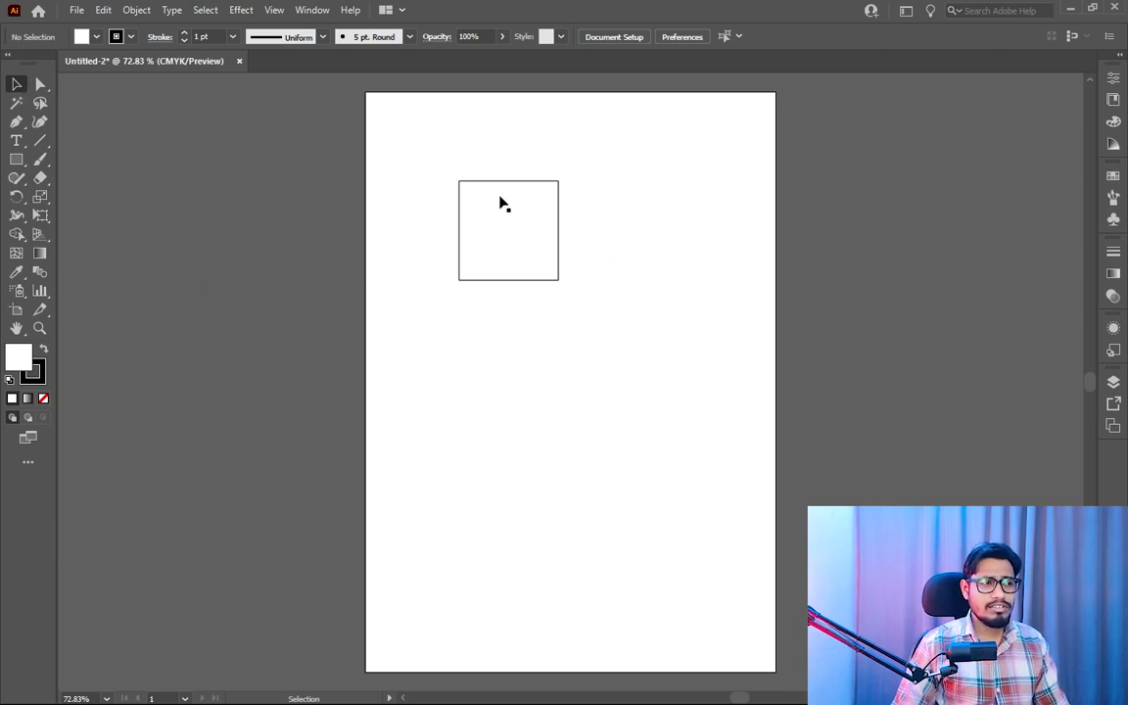
drag(413, 154, 600, 295)
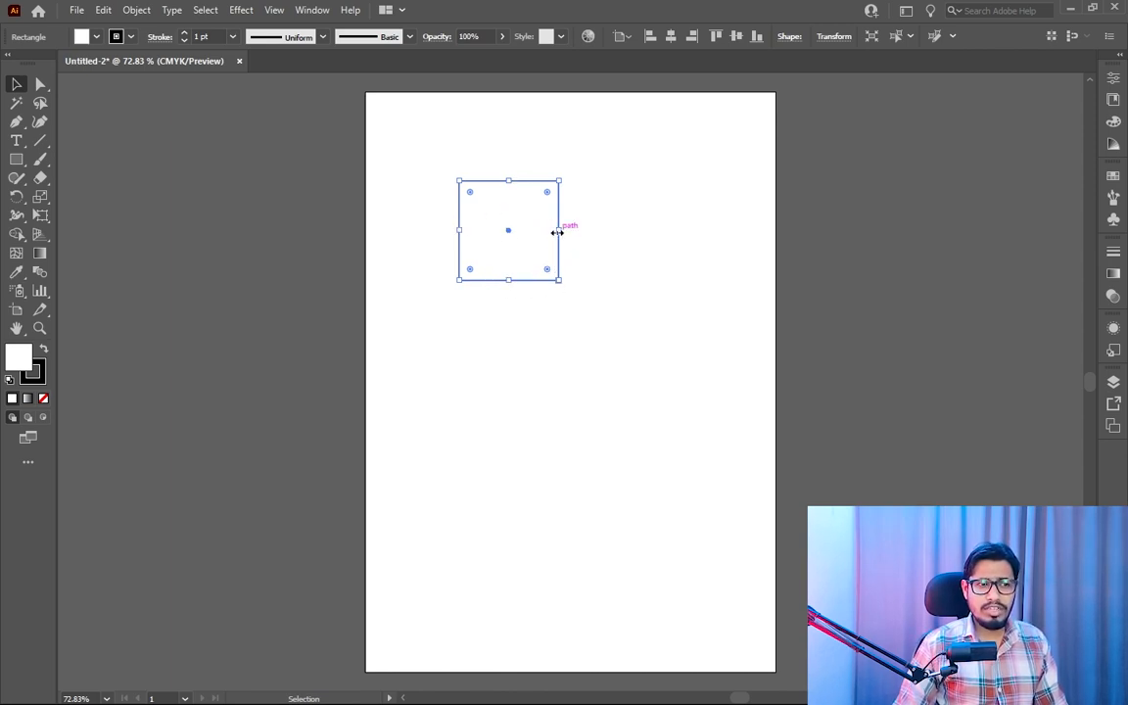
drag(557, 231, 680, 231)
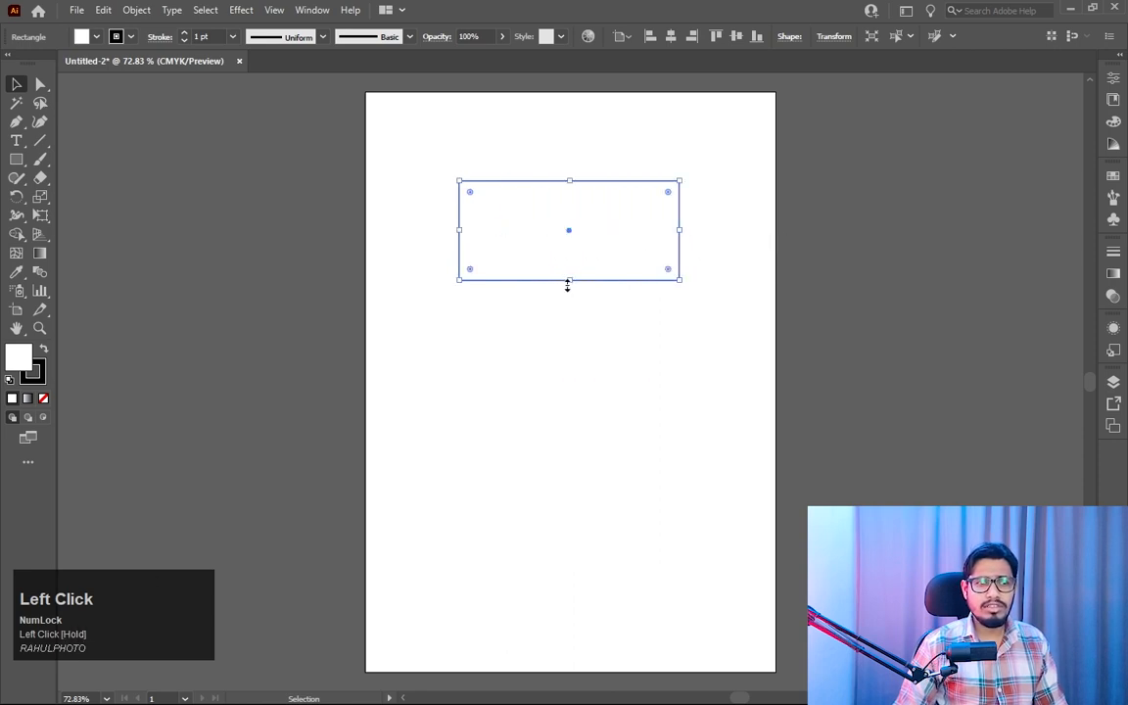
drag(567, 285, 569, 396)
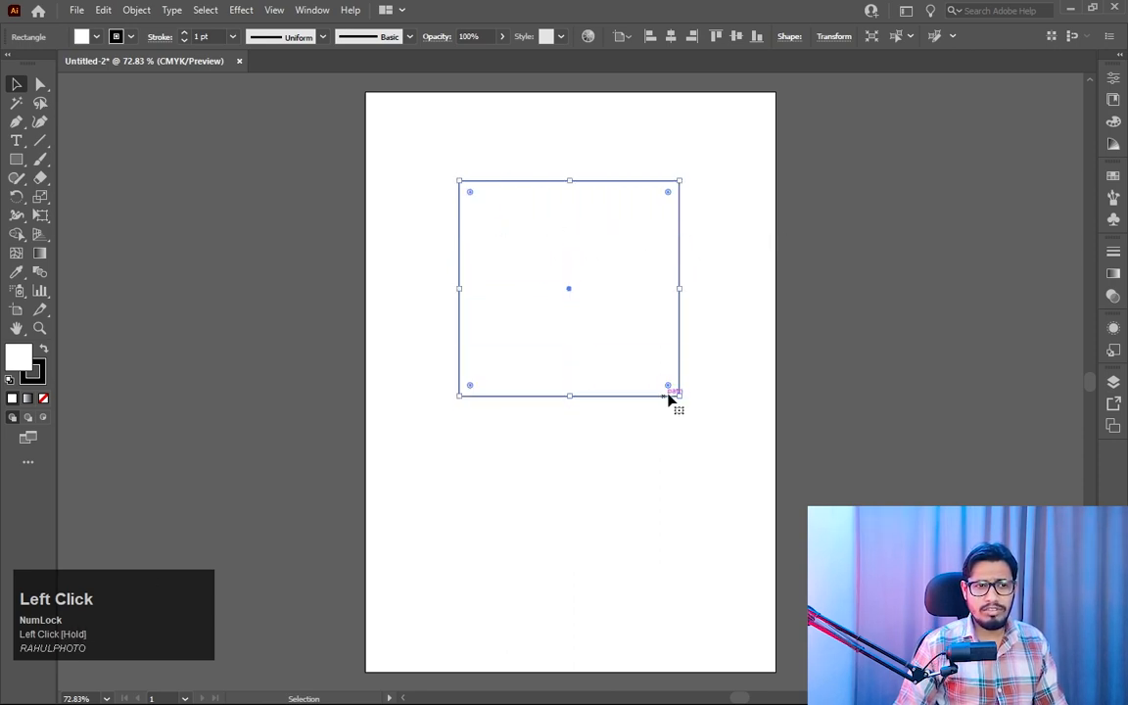
mouse_move(680, 397)
mouse_down()
mouse_move(718, 440)
mouse_move(672, 382)
mouse_move(687, 408)
mouse_up()
drag(576, 412, 598, 341)
drag(686, 261, 662, 259)
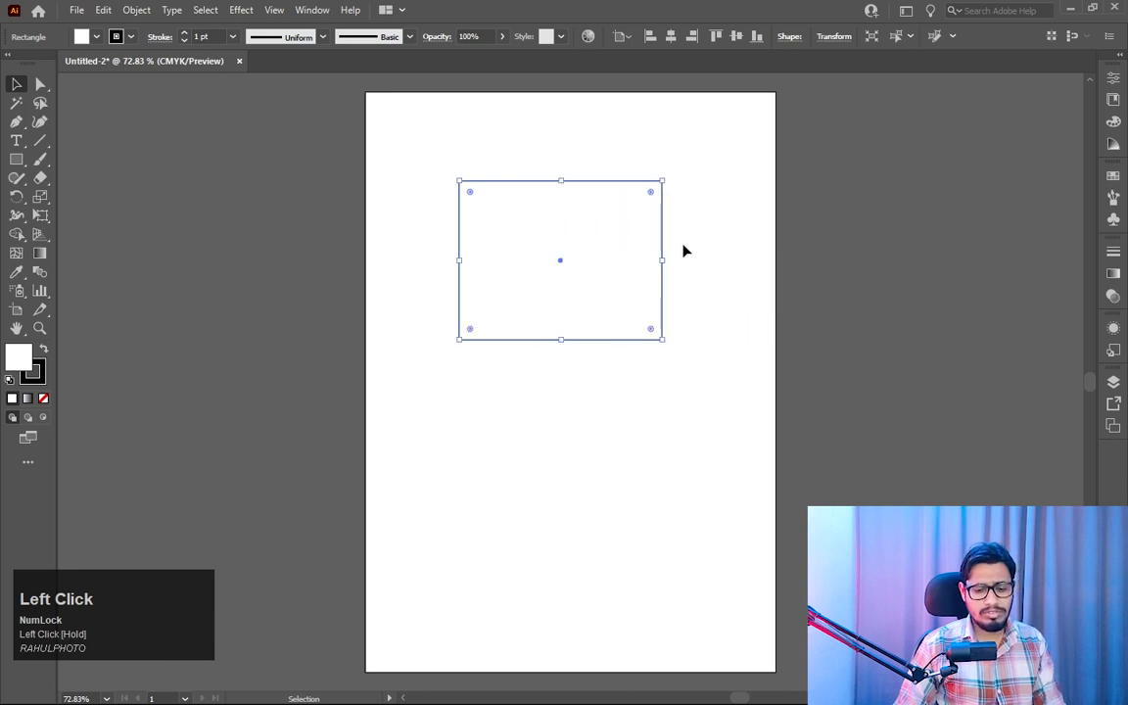
click(682, 243)
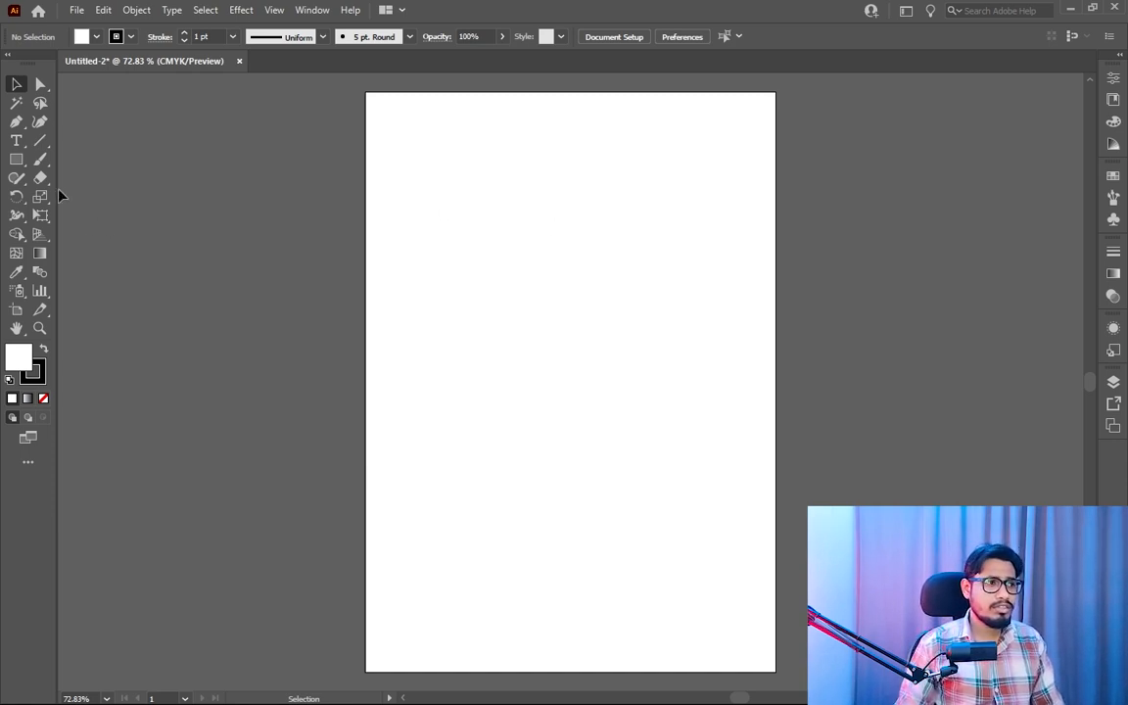
- Draw a small square near the artboard's upper-left corner with the Rectangle tool and deselect it
right_click(16, 160)
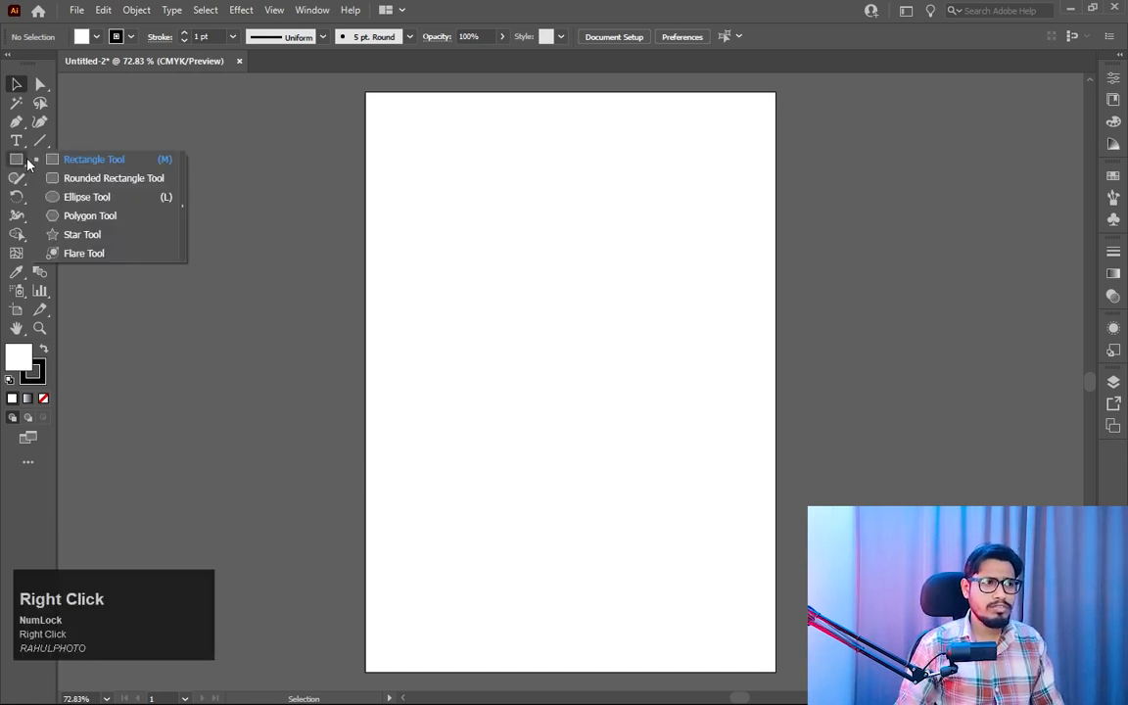
click(99, 165)
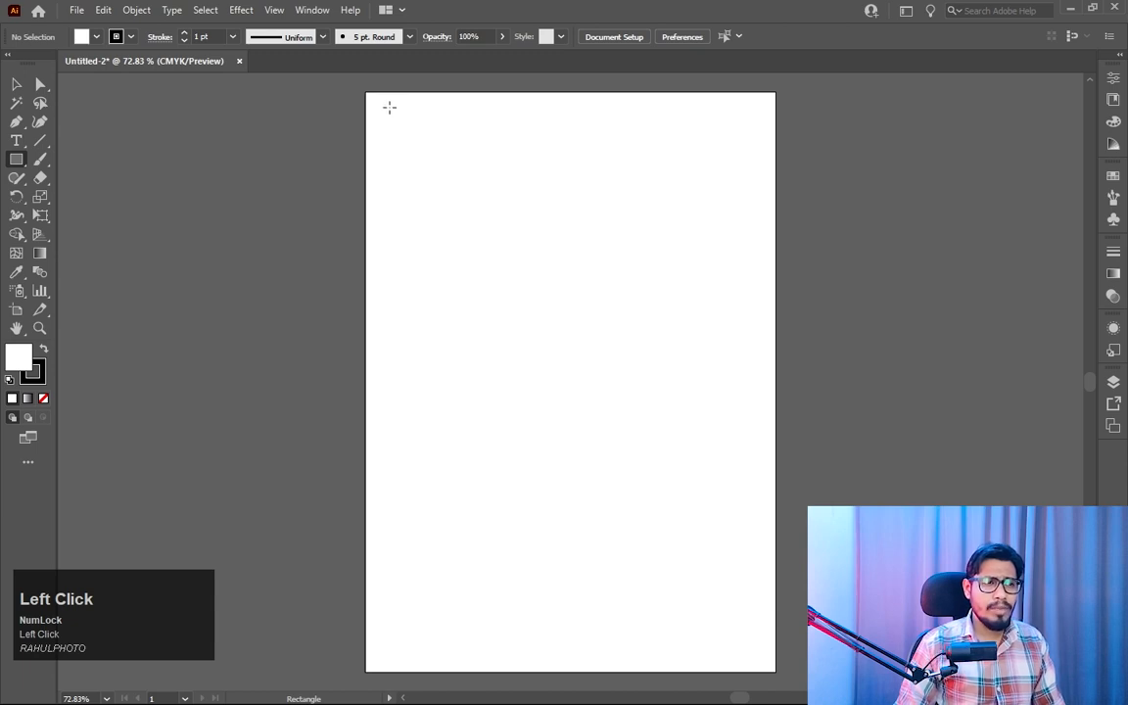
drag(389, 108, 423, 157)
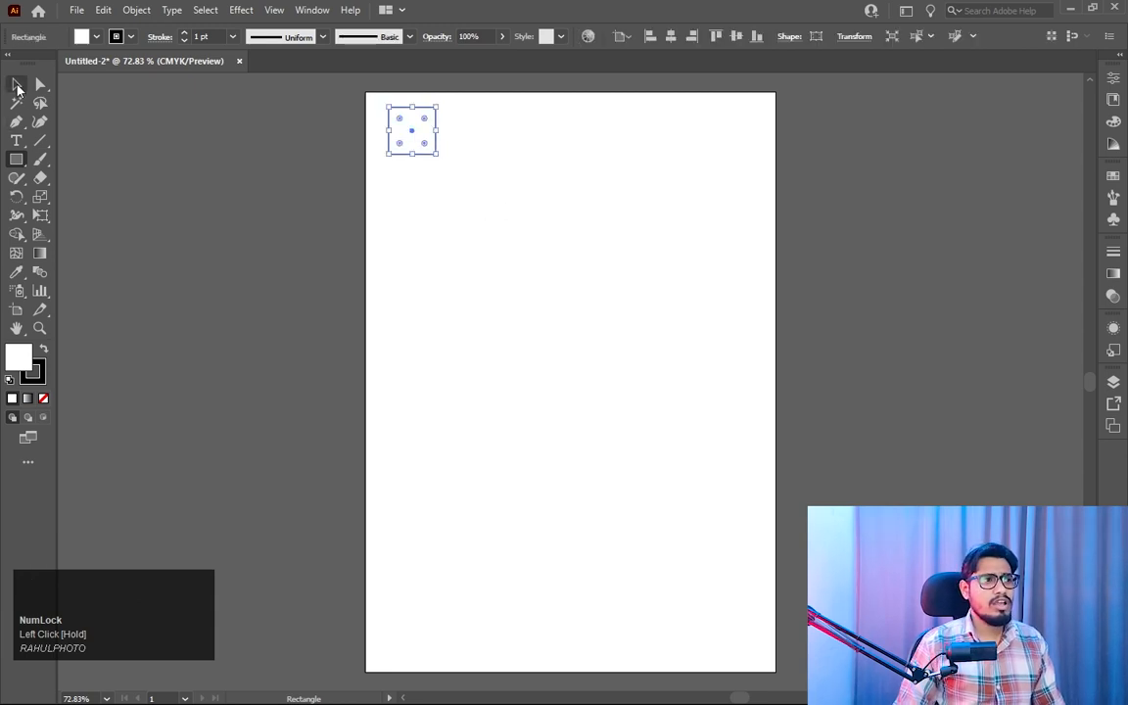
click(16, 87)
click(451, 210)
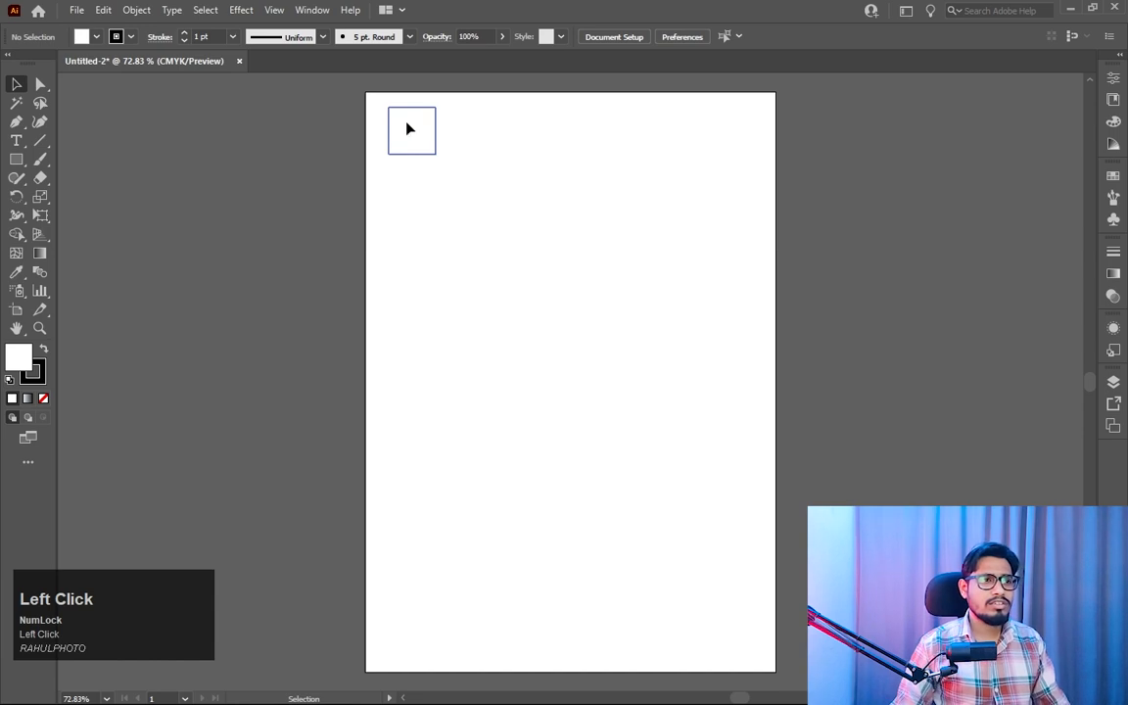
- Move the small square diagonally down and to the right, and repeat that move four times with Transform Again
click(409, 130)
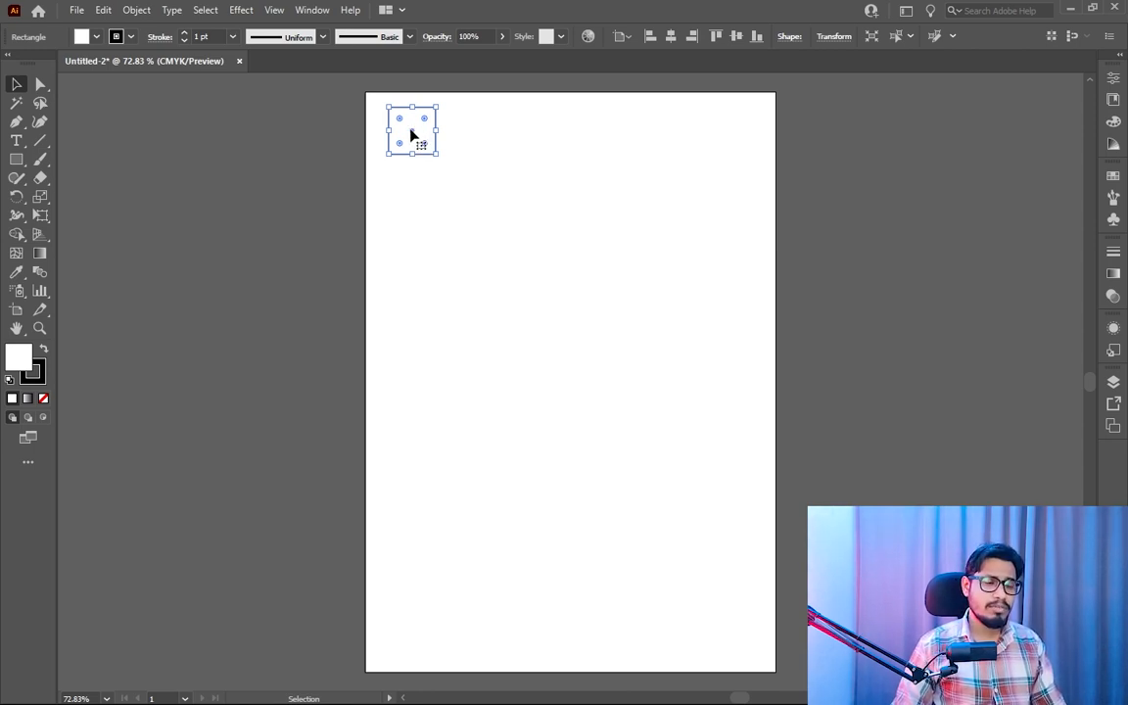
drag(412, 135, 465, 181)
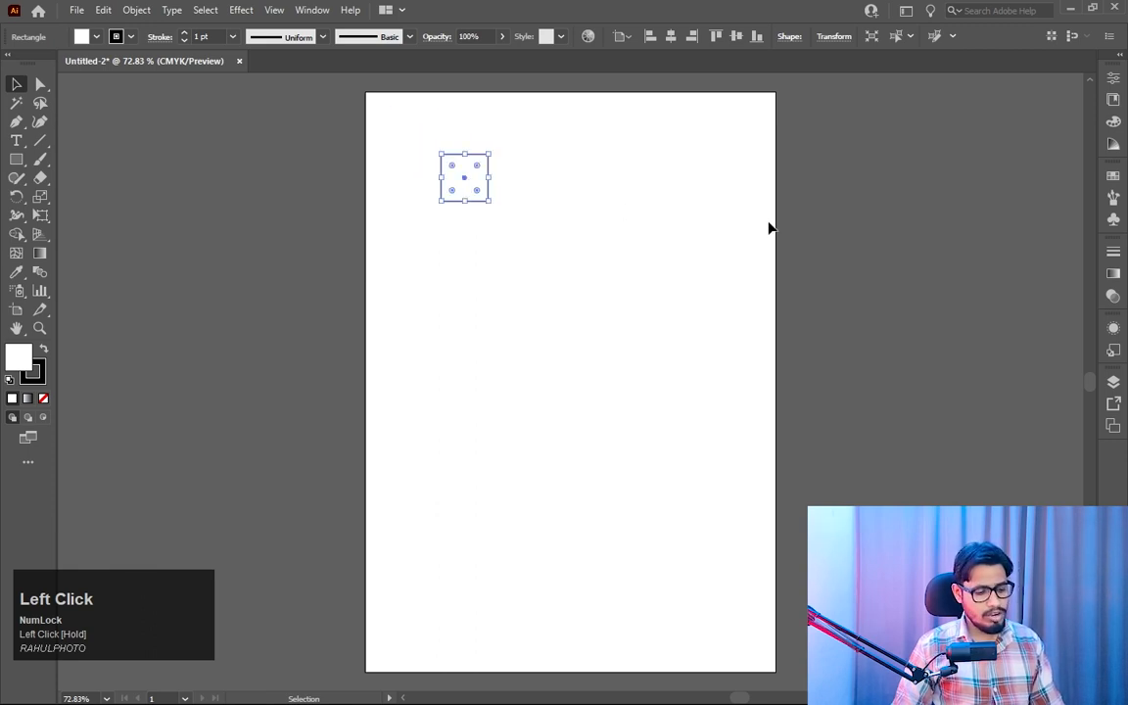
key(ctrl+d)
key(ctrl+d)
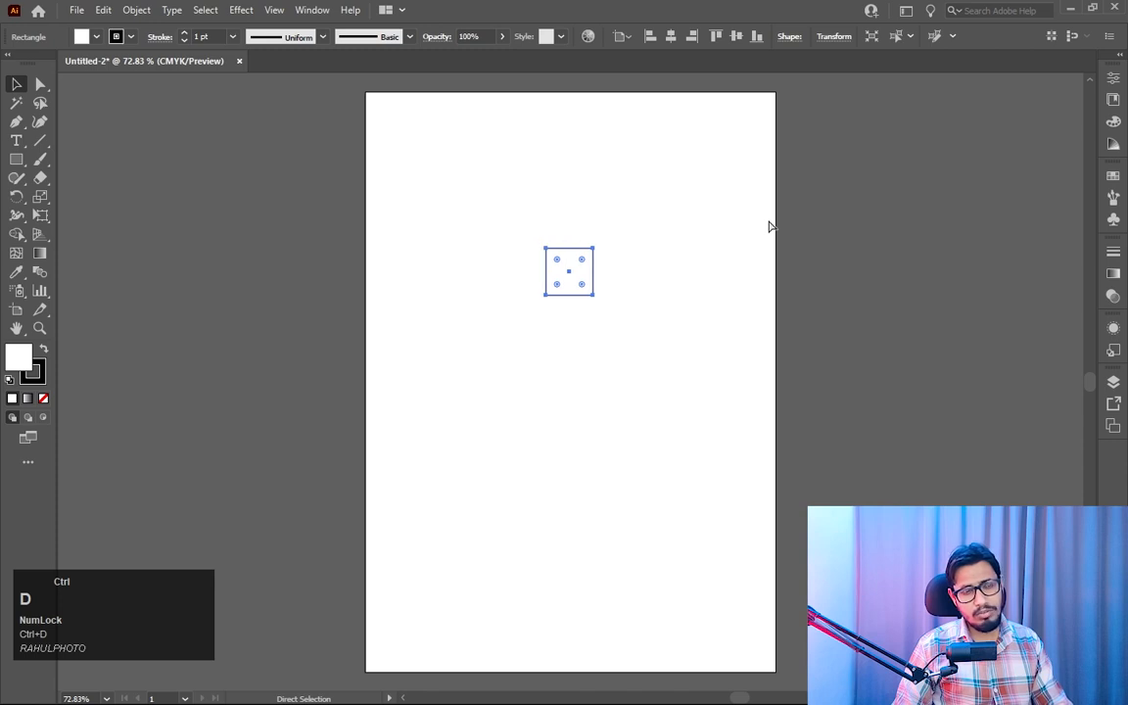
key(ctrl+d)
key(ctrl+d)
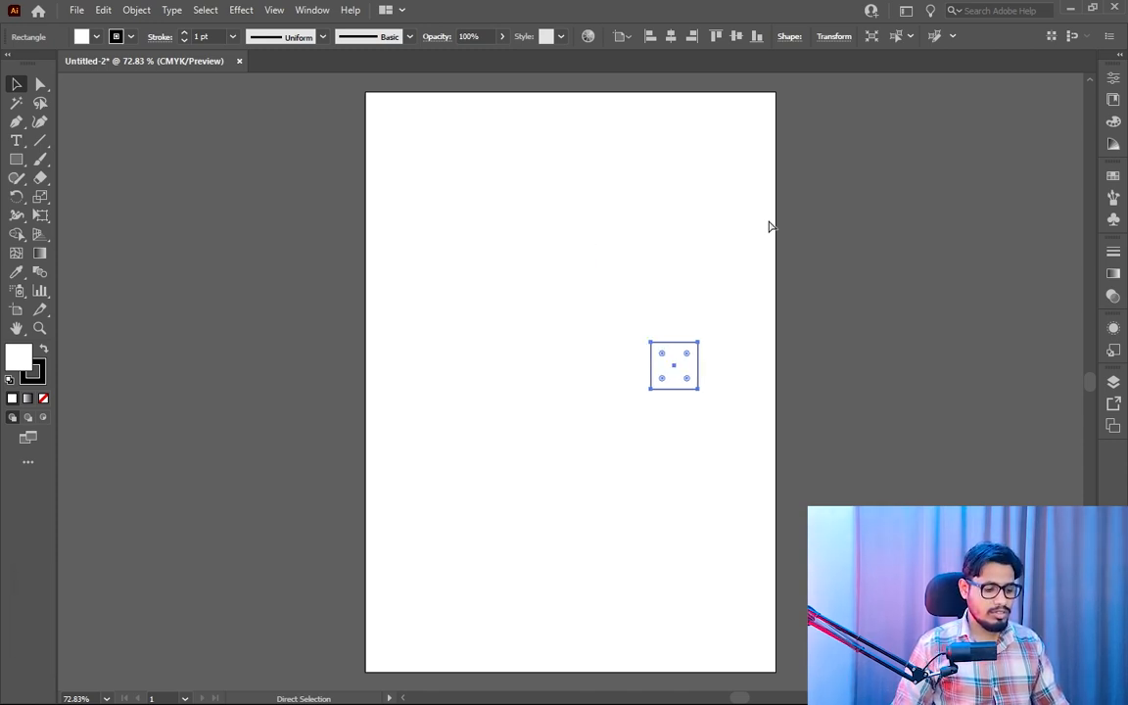
- Undo the repeated moves and the initial move of the small square
key(ctrl+z)
key(ctrl+z)
key(ctrl+z)
key(ctrl+z)
key(ctrl+z)
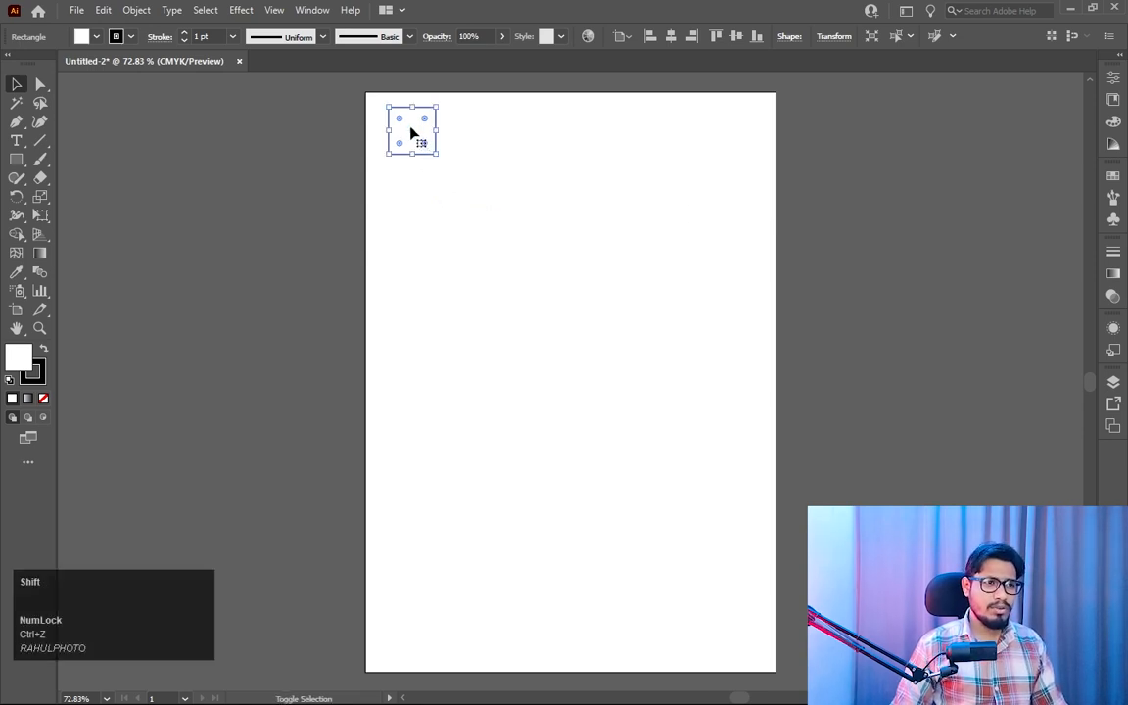
- Duplicate the small square diagonally so it overlaps the original, and repeat the duplication to build a cascade of twelve squares
drag(410, 131, 432, 154)
key(alt)
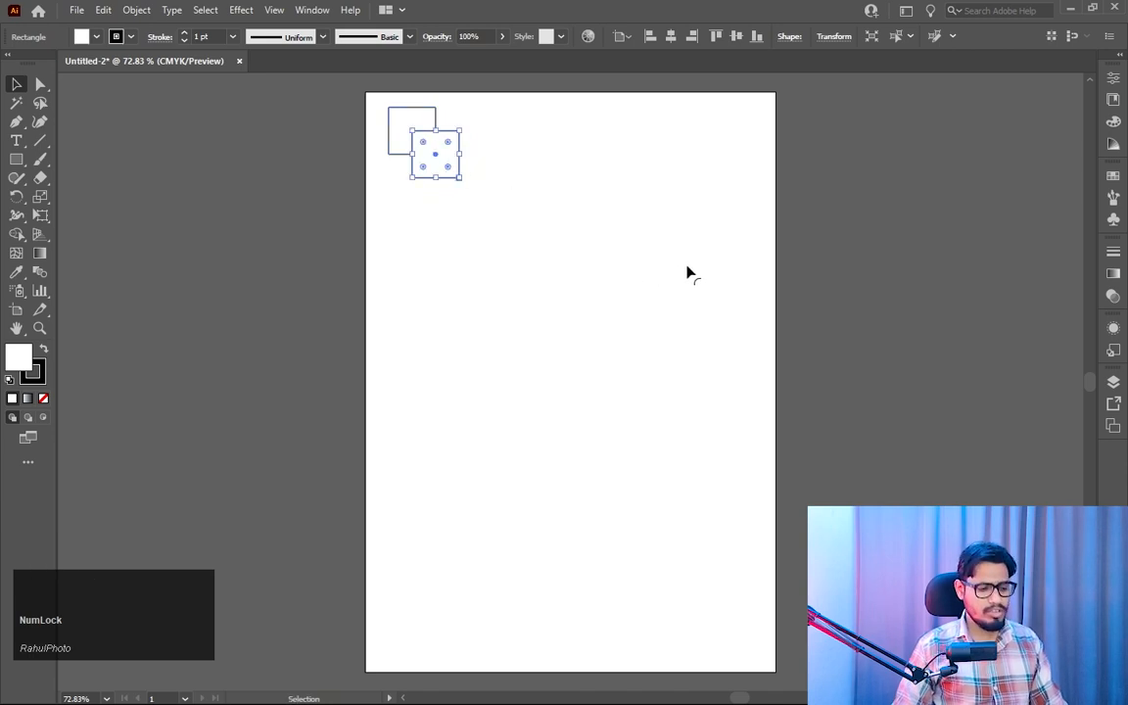
key(ctrl+d)
key(ctrl+d)
key(ctrl+d)
key(ctrl+d)
key(ctrl+d)
key(ctrl+d)
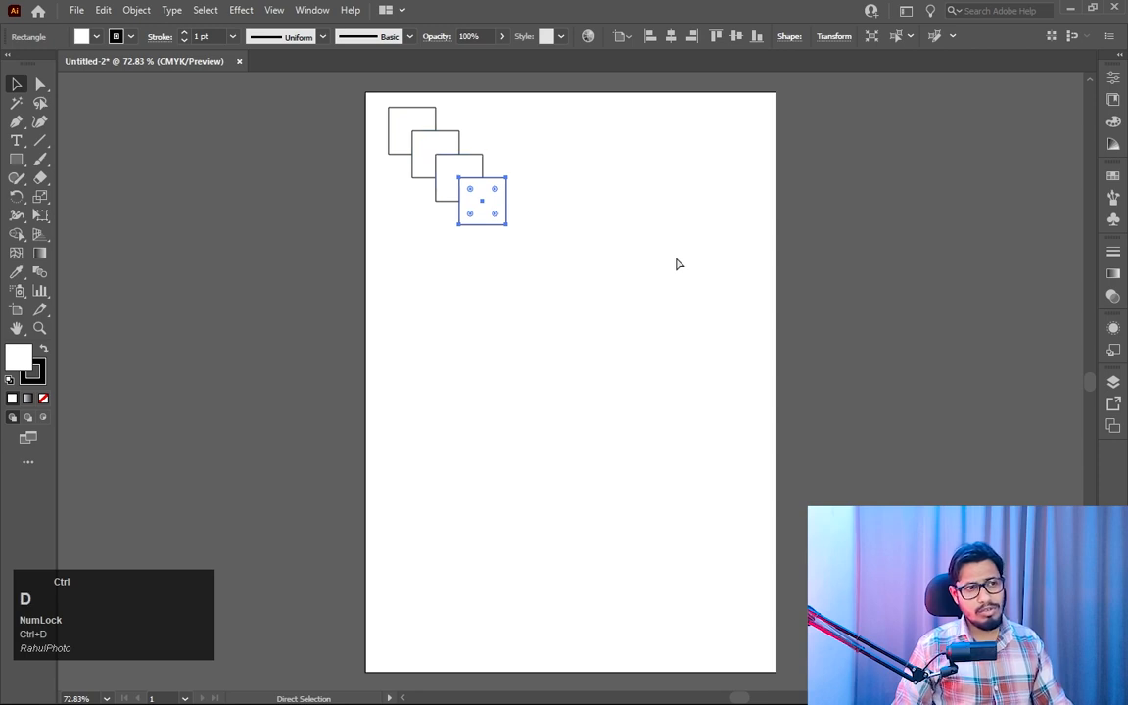
key(ctrl+d)
key(ctrl+d)
key(ctrl+d)
key(ctrl+d)
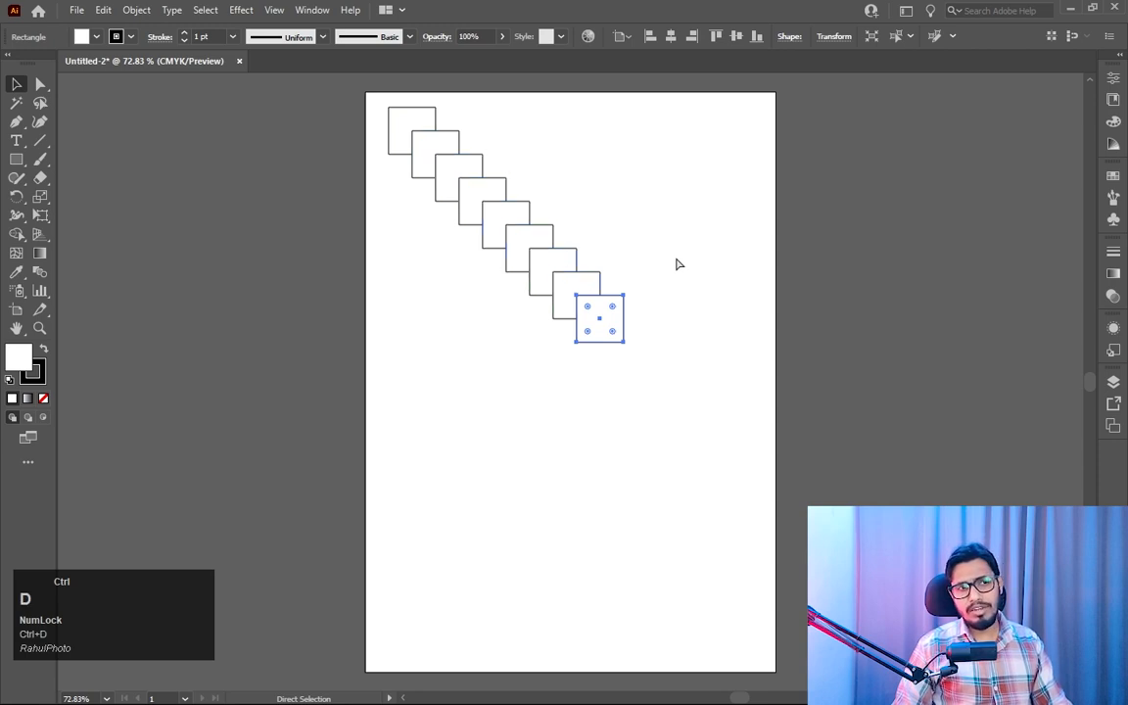
click(662, 231)
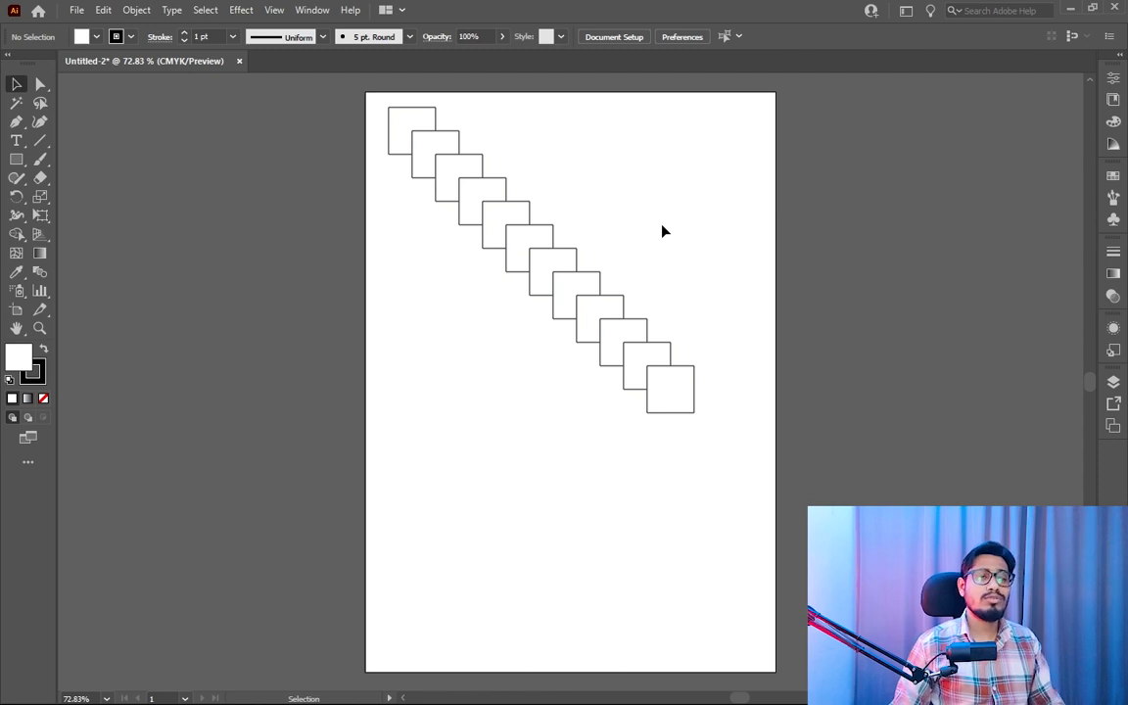
- Delete the whole cascade of squares and activate the Rectangle tool again
click(725, 175)
drag(740, 110, 396, 440)
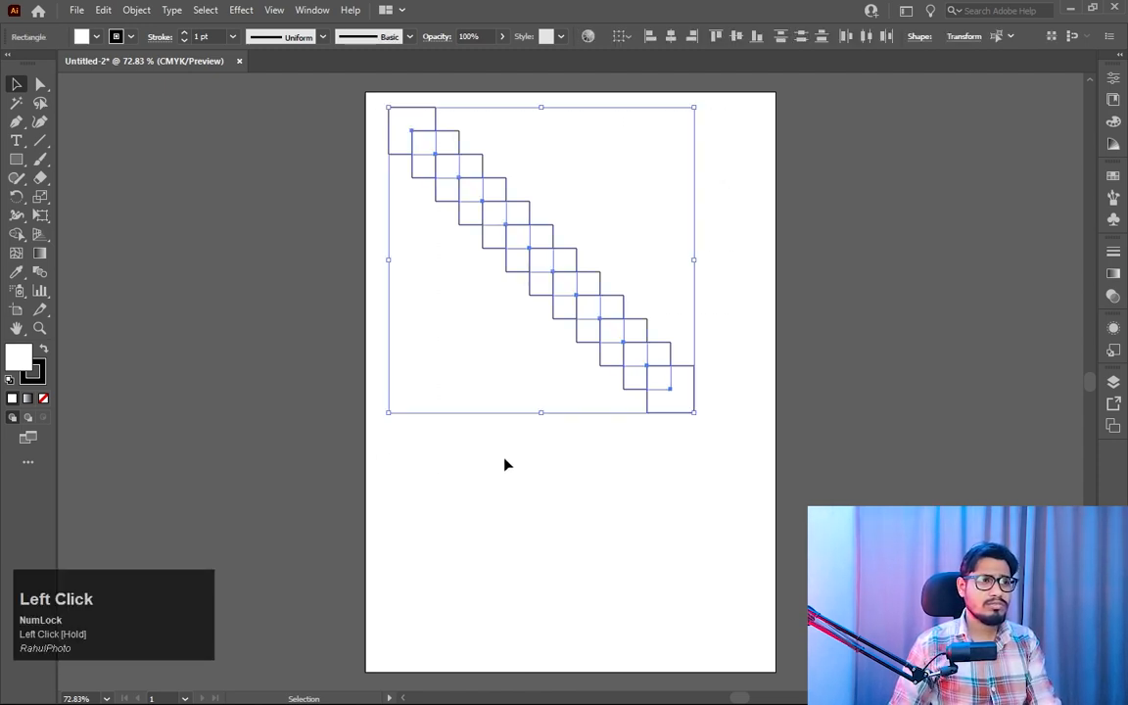
key(Delete)
click(16, 159)
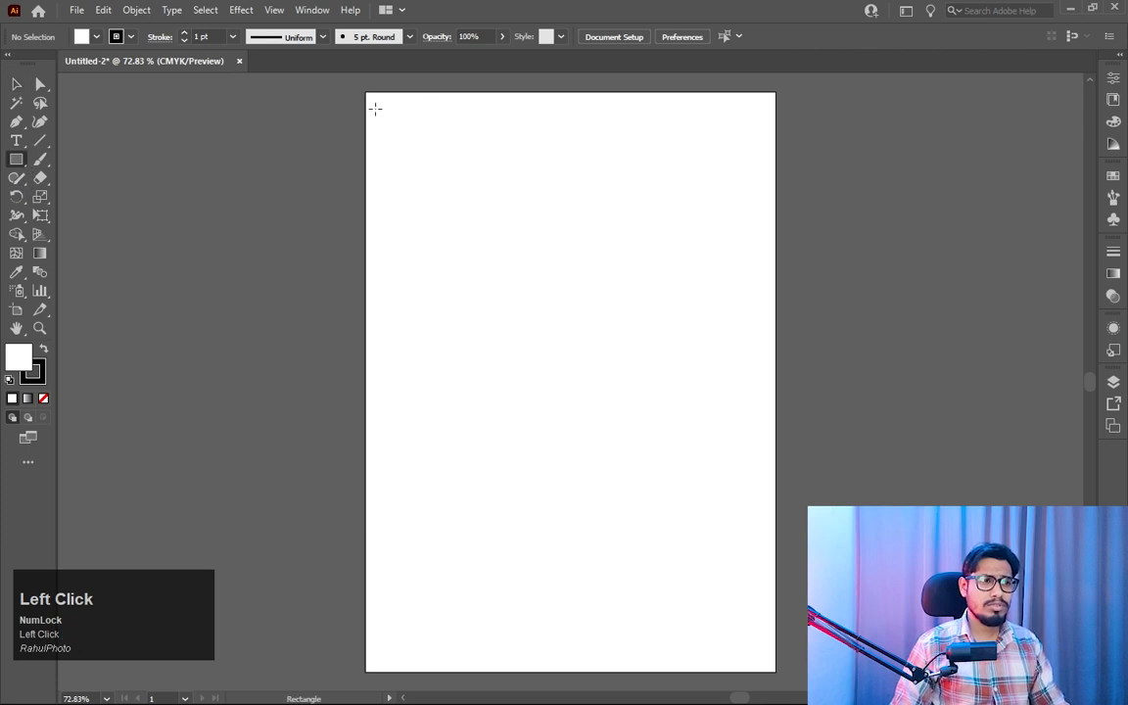
- Draw a small square in the artboard's upper-left corner and duplicate it 1.2 in straight down
drag(378, 108, 431, 160)
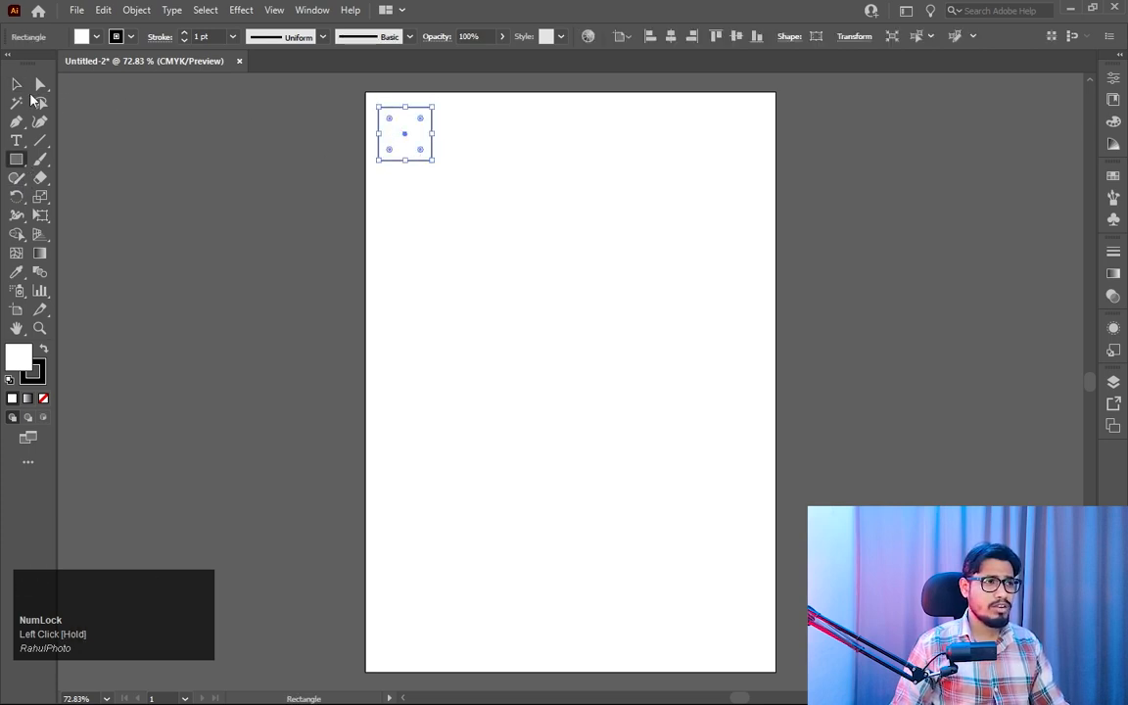
click(16, 84)
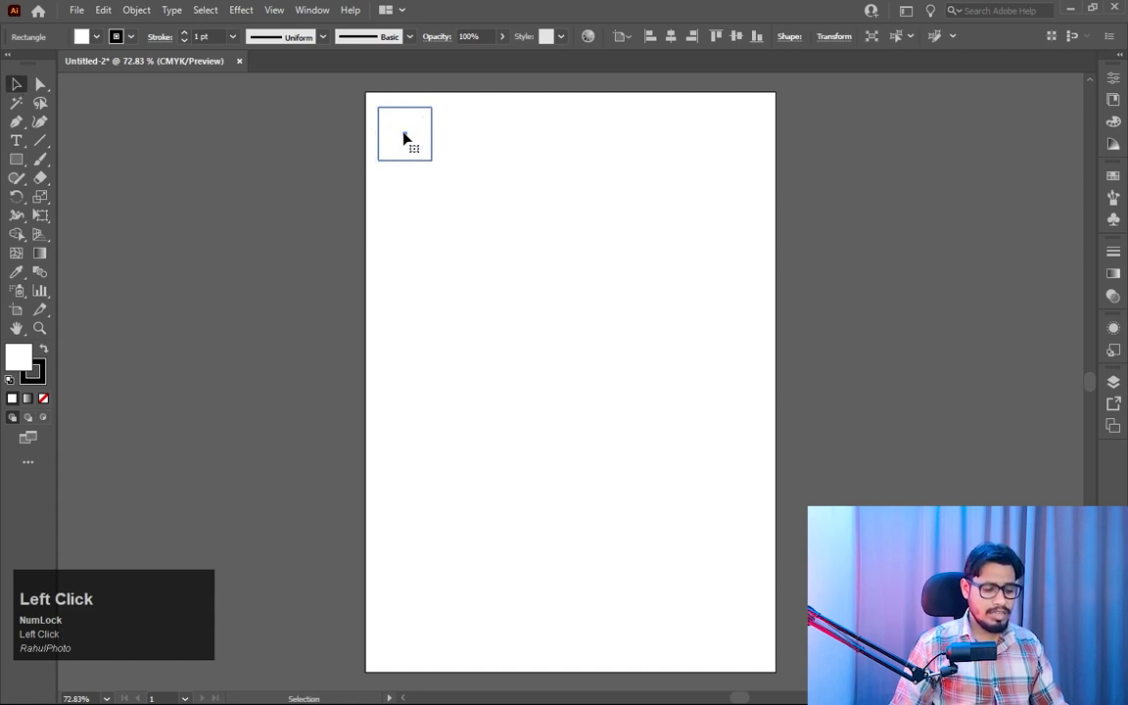
drag(403, 139, 400, 197)
key(shift)
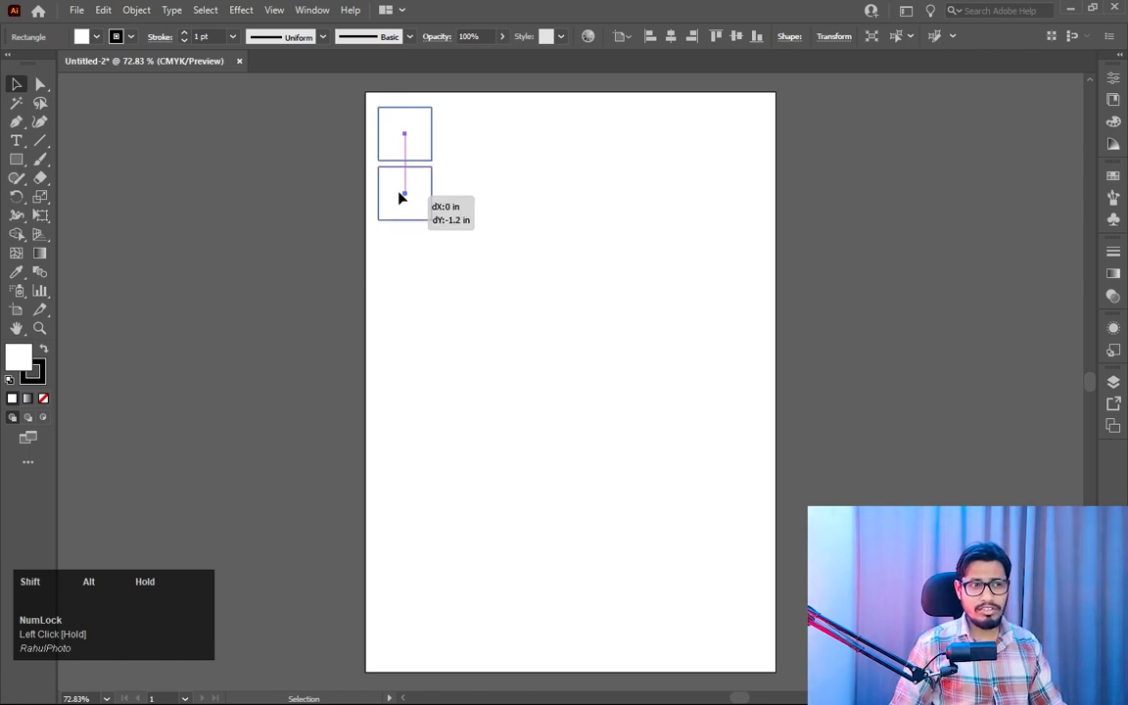
drag(400, 198, 399, 196)
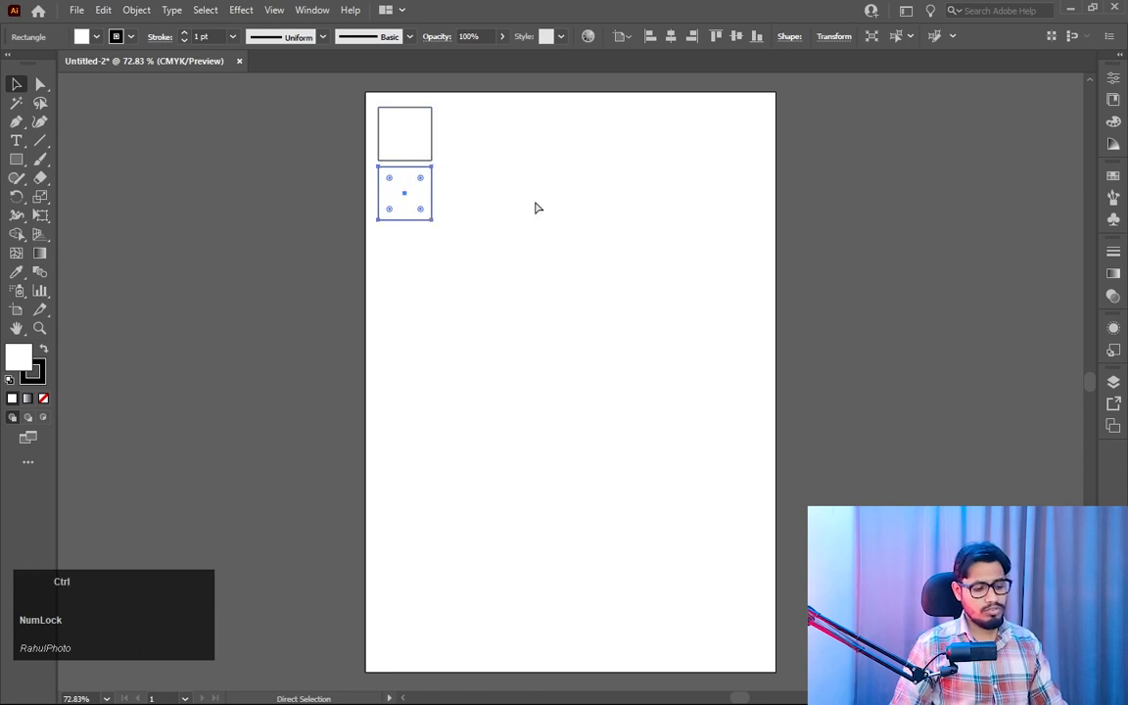
- Repeat the duplication with Transform Again to build a column of nine evenly spaced squares
key(ctrl+d)
key(ctrl+d)
key(ctrl+d)
key(ctrl+d)
key(ctrl+d)
key(ctrl+d)
key(ctrl+d)
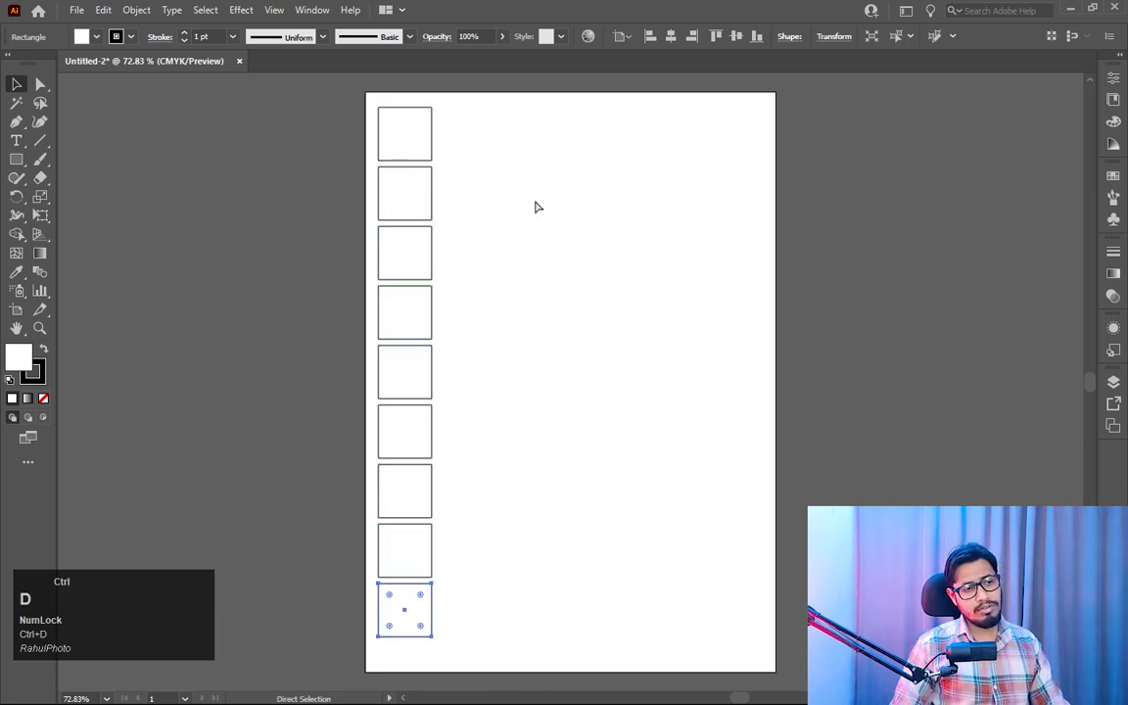
- Duplicate the whole column horizontally to the right with a small gap, and repeat the duplication until there are seven columns
drag(487, 118, 382, 627)
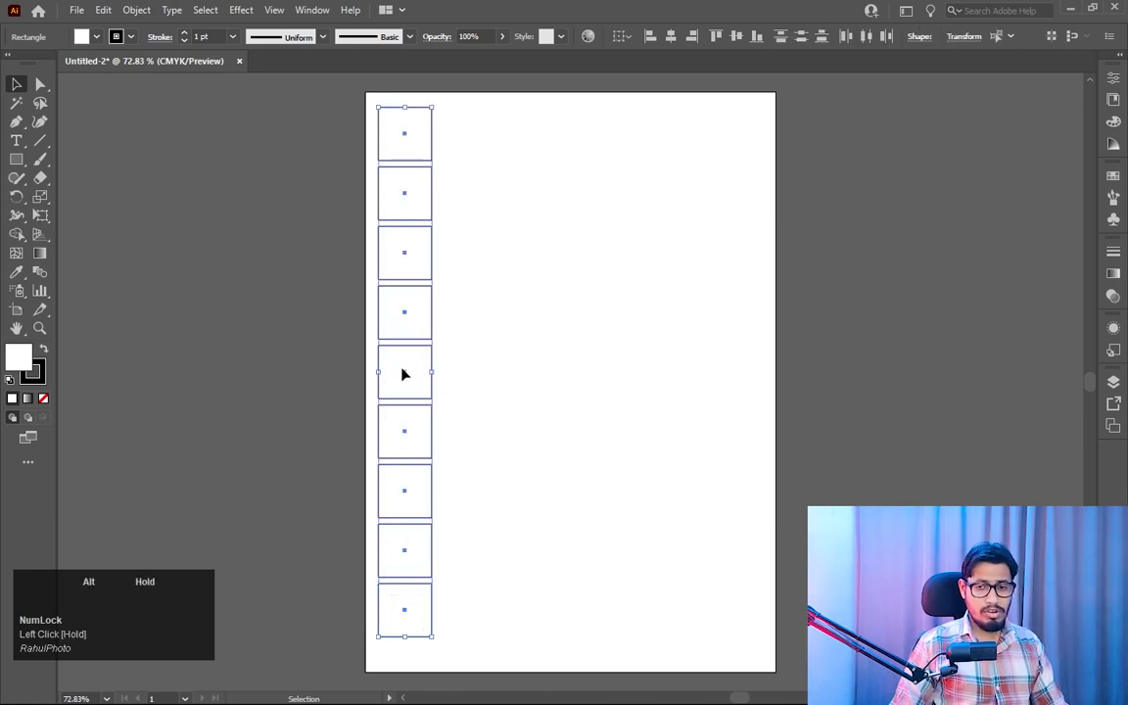
drag(404, 373, 464, 378)
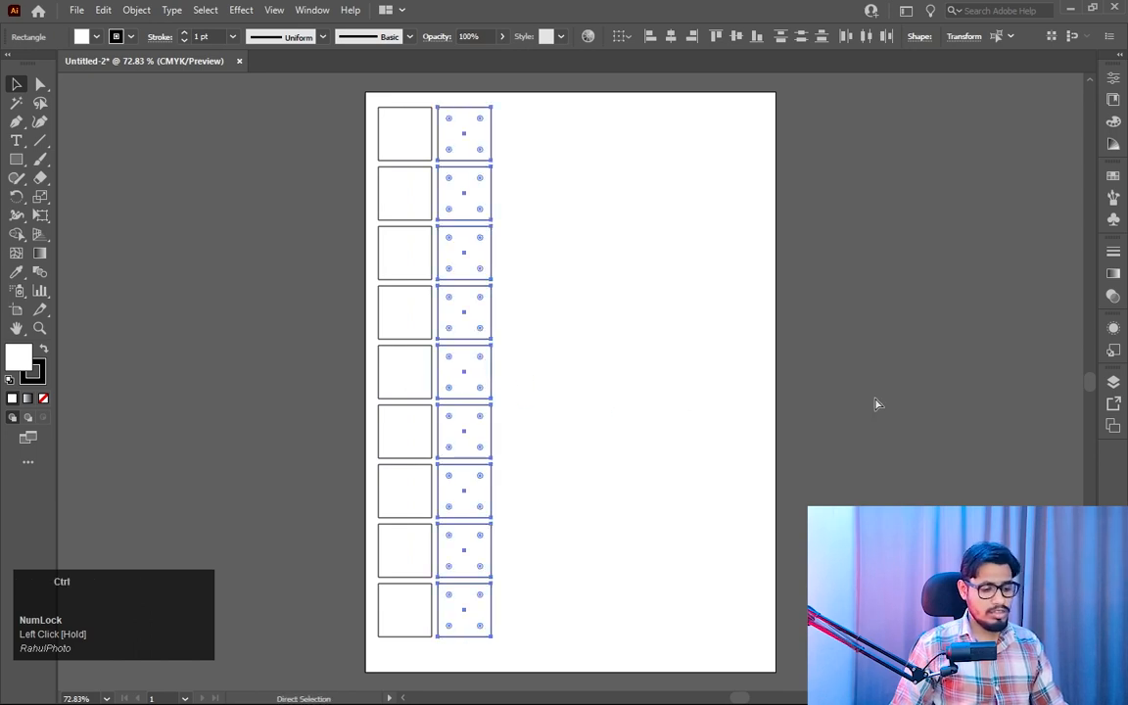
key(ctrl+d)
key(ctrl+d)
key(ctrl+d)
key(ctrl+d)
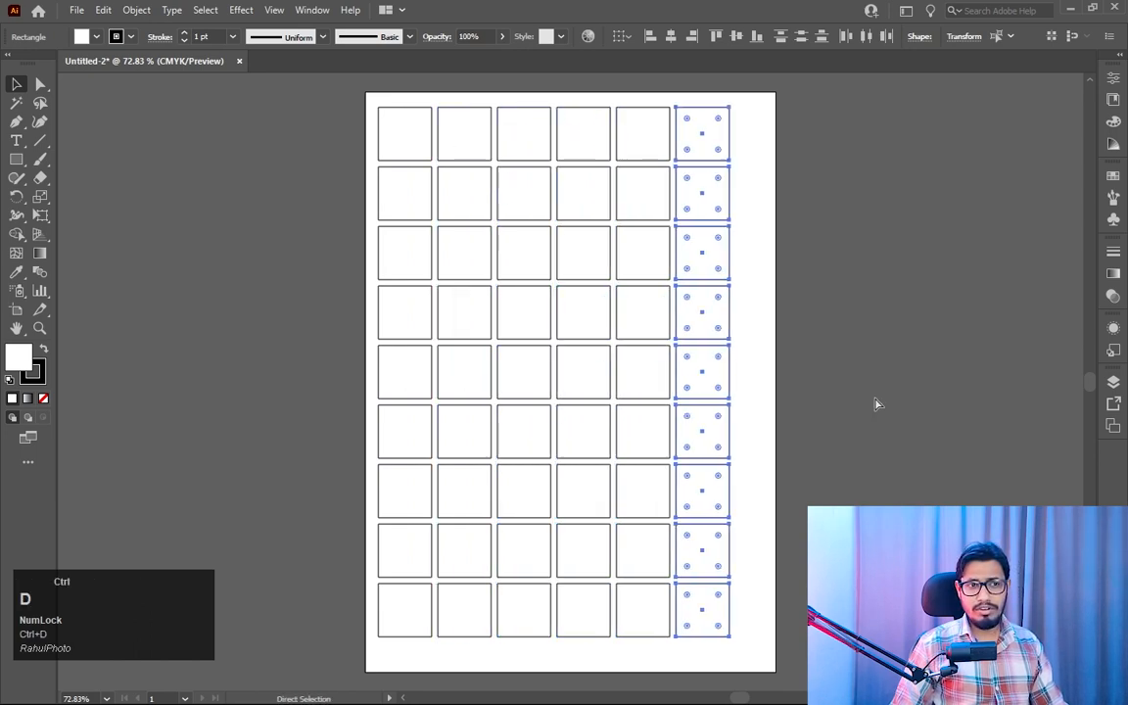
key(ctrl+d)
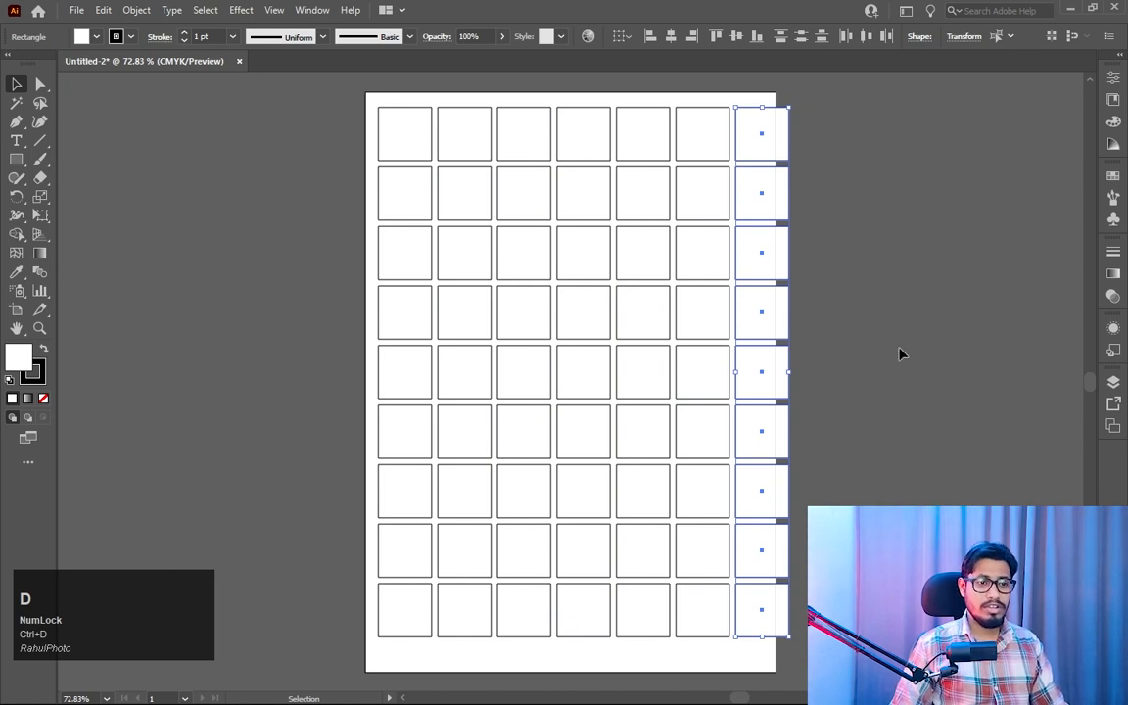
- Scale the whole grid of squares down proportionally to fit inside the artboard and shift it slightly down and right
drag(880, 109, 350, 643)
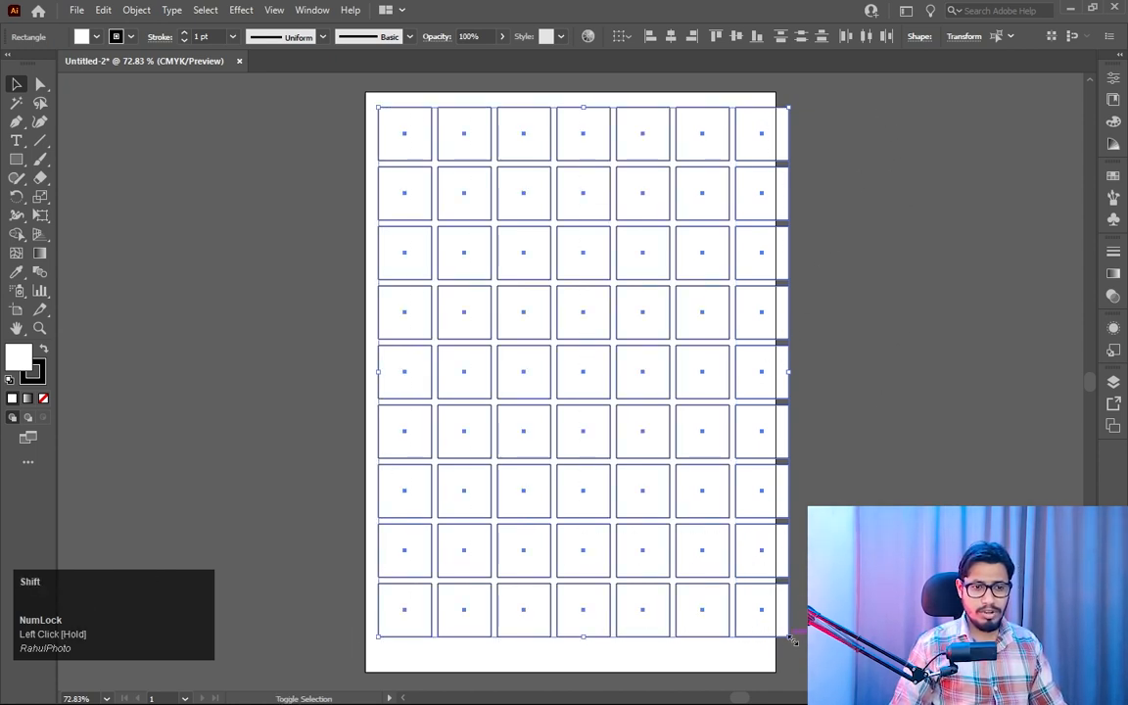
drag(788, 636, 755, 595)
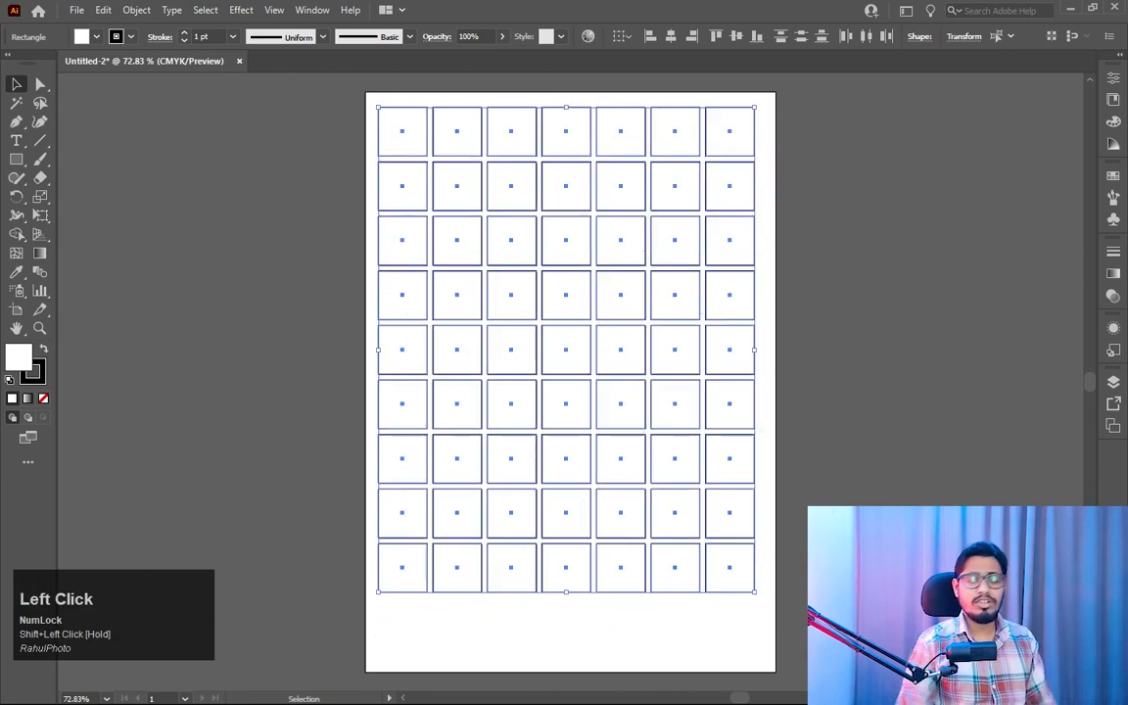
drag(622, 407, 627, 415)
click(919, 414)
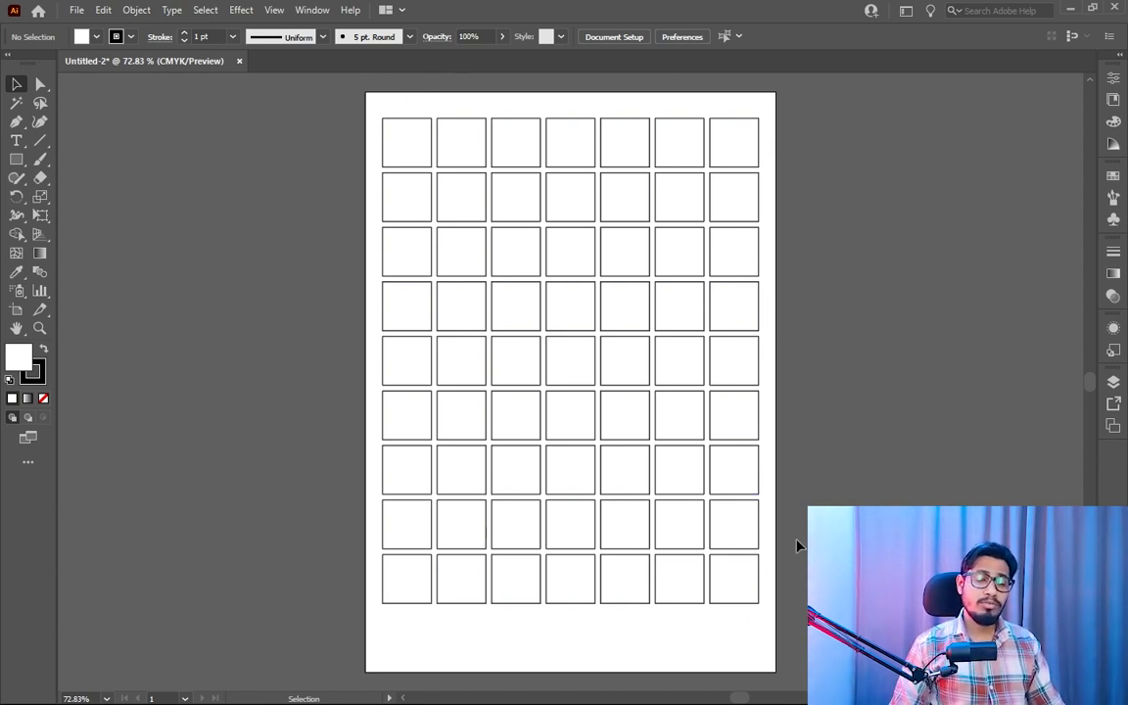
- Move the whole grid of squares off to the left of the artboard, and undo the move
drag(809, 118, 411, 576)
drag(570, 362, 155, 353)
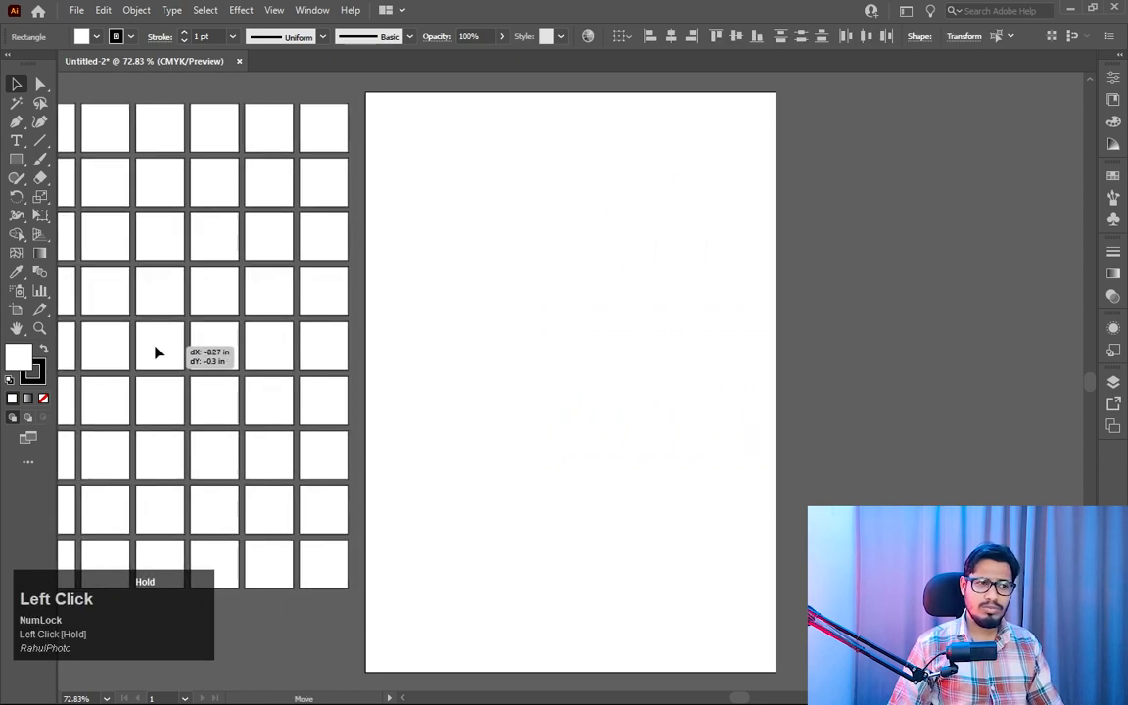
click(669, 362)
key(ctrl+z)
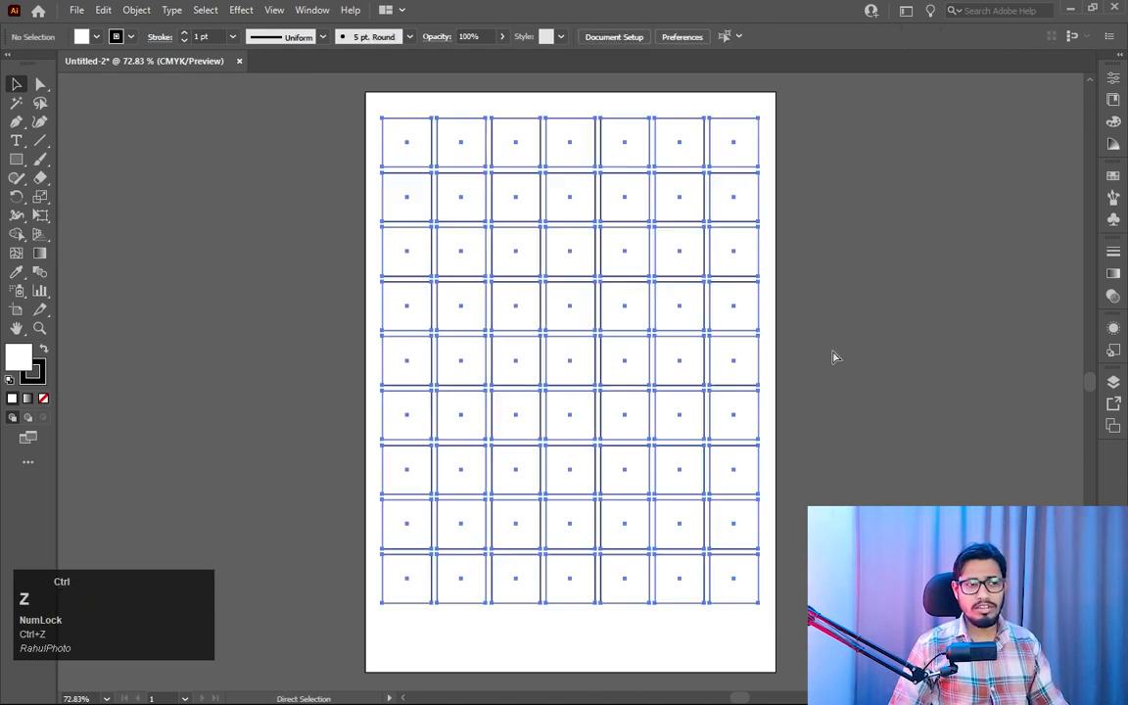
click(873, 459)
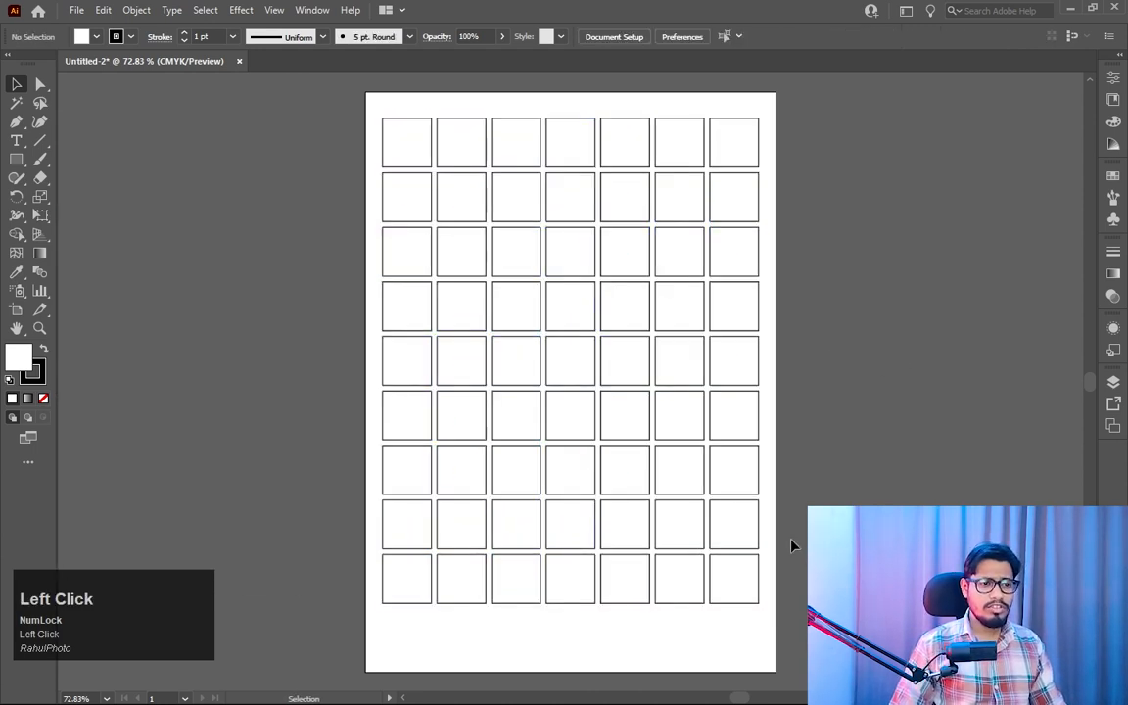
- Select the second, fifth and eighth rows of squares together and delete them
click(742, 537)
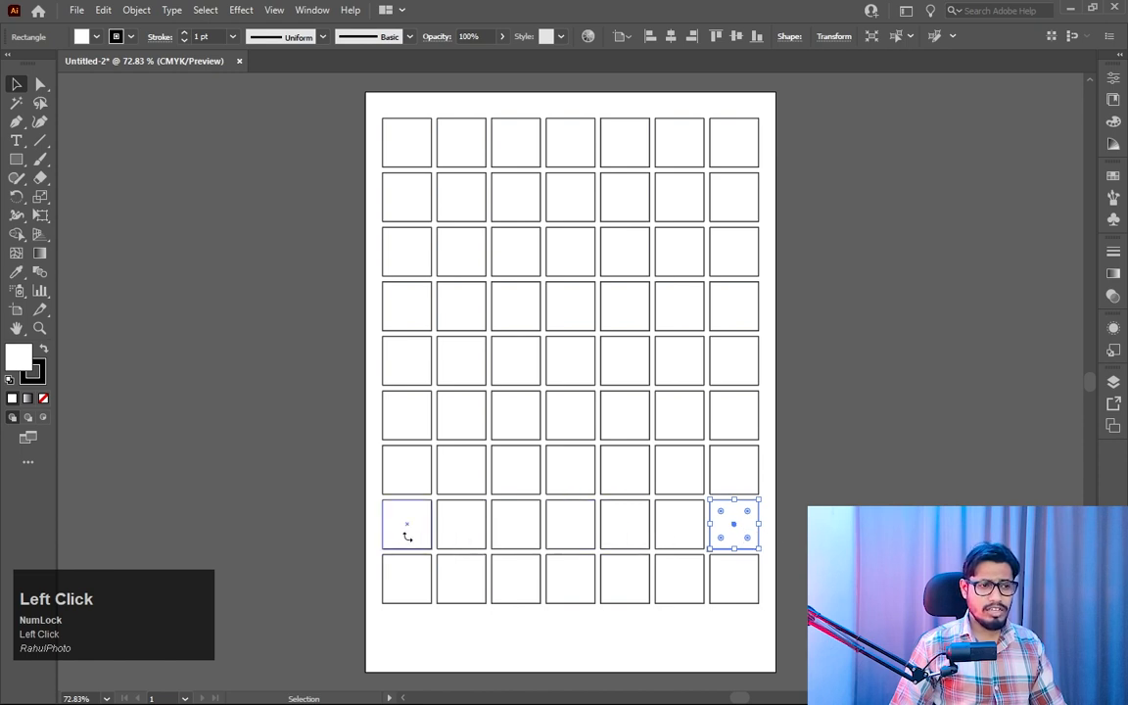
drag(409, 522, 783, 528)
key(ctrl+z)
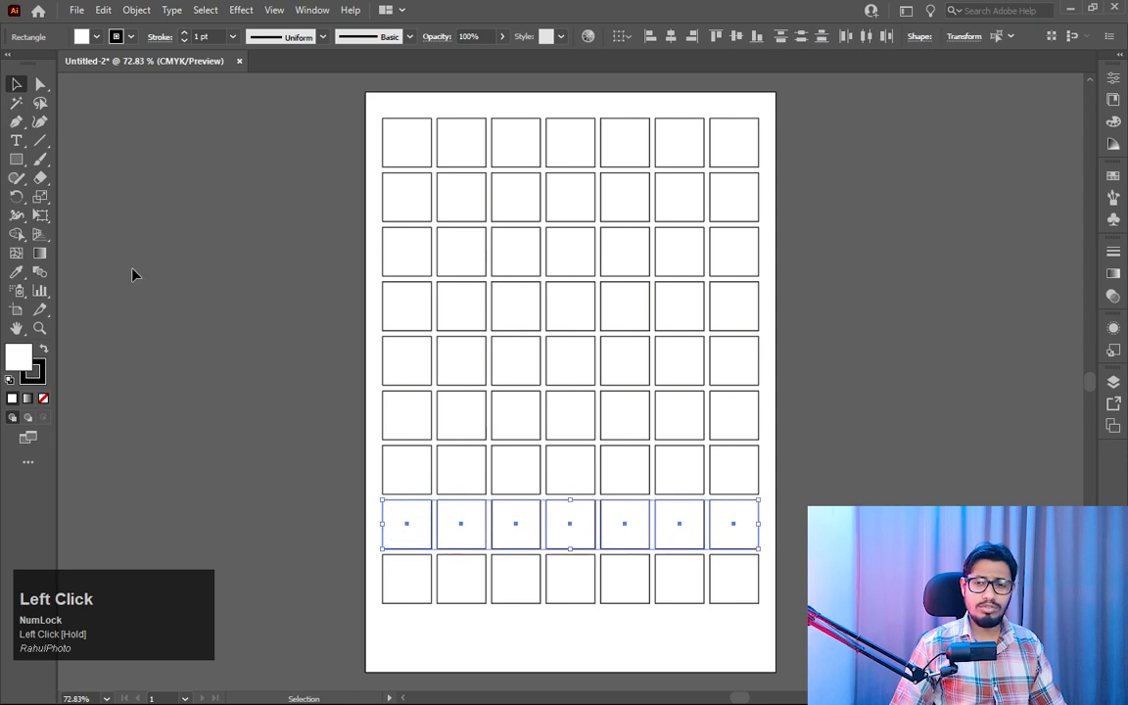
key(shift)
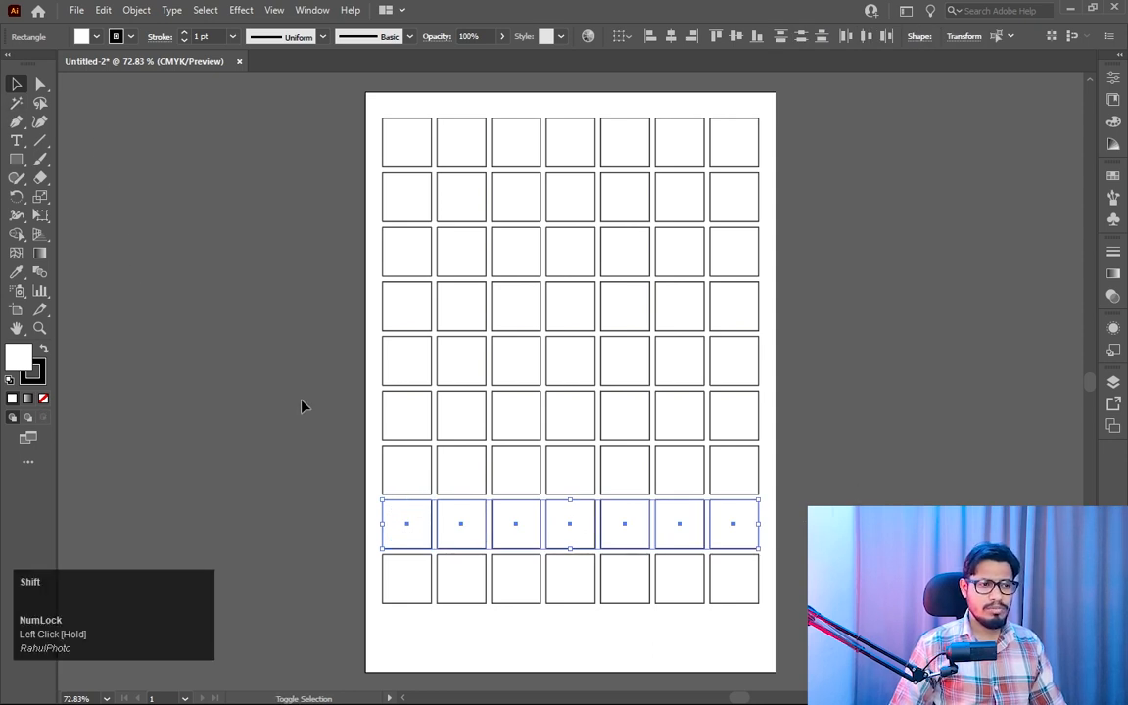
drag(328, 366, 803, 360)
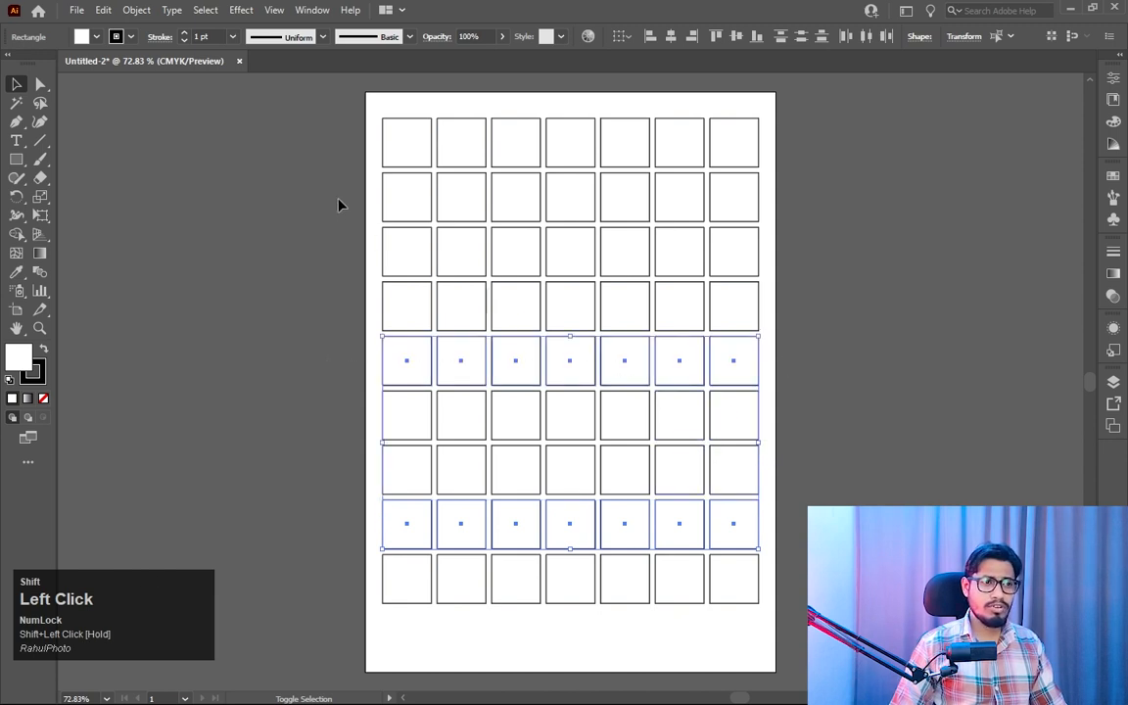
drag(367, 195, 842, 208)
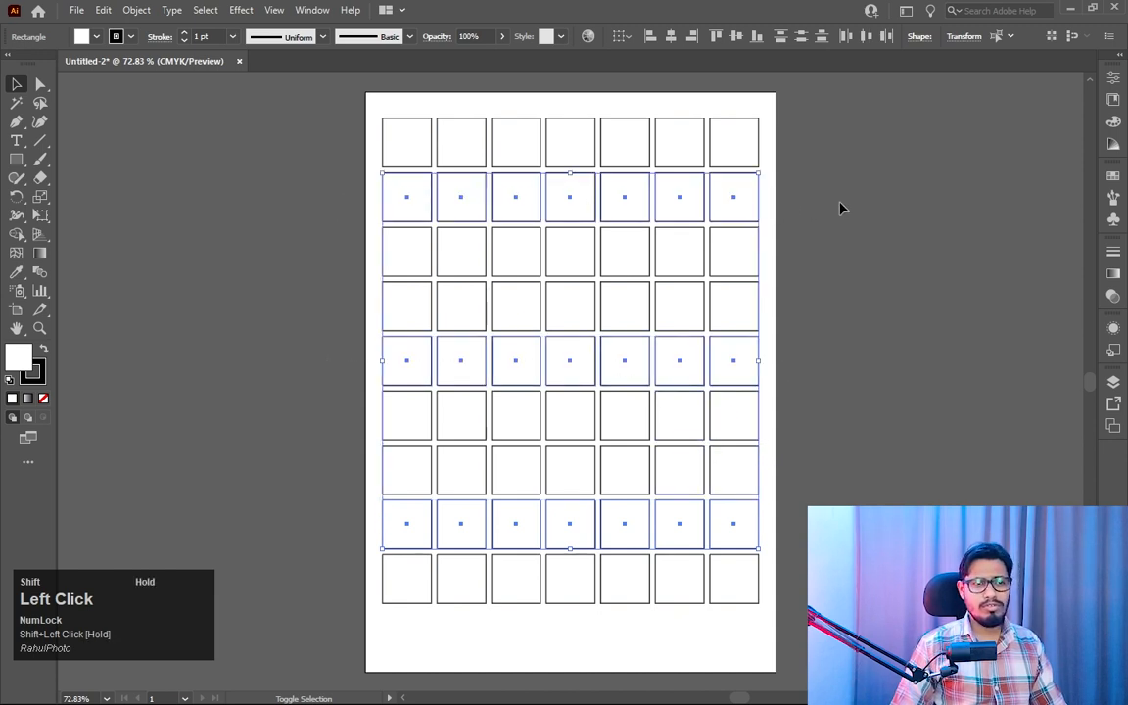
key(Delete)
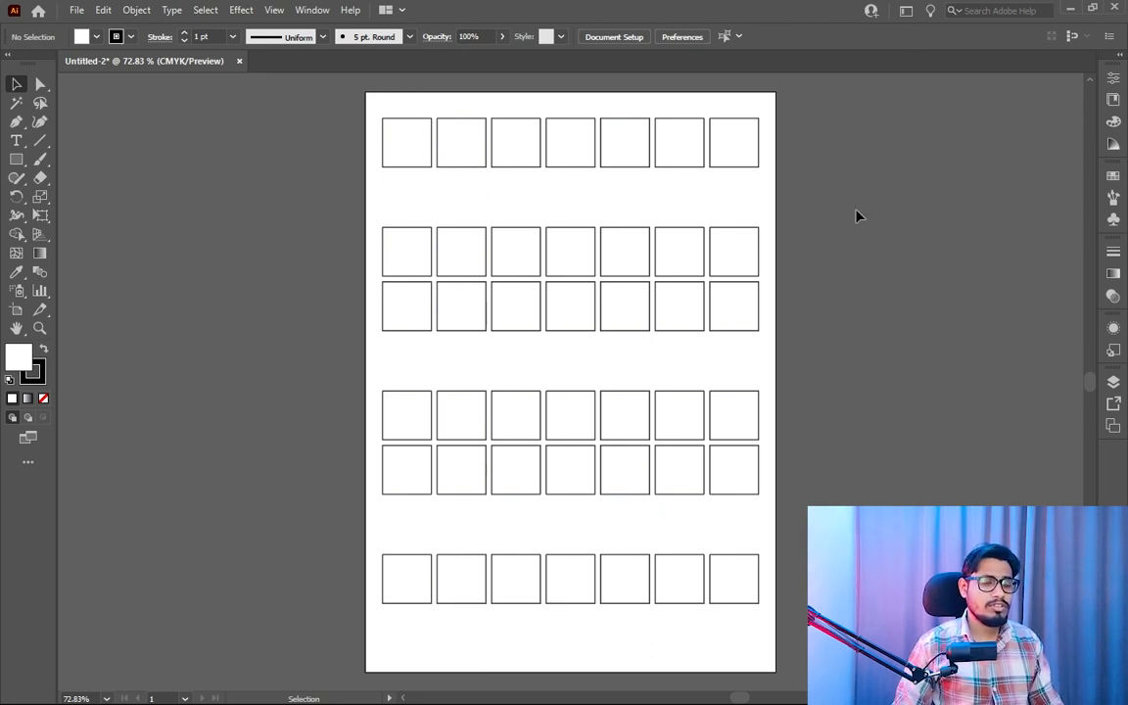
- Delete all the remaining squares and activate the Polygon tool
drag(864, 141, 333, 611)
key(Delete)
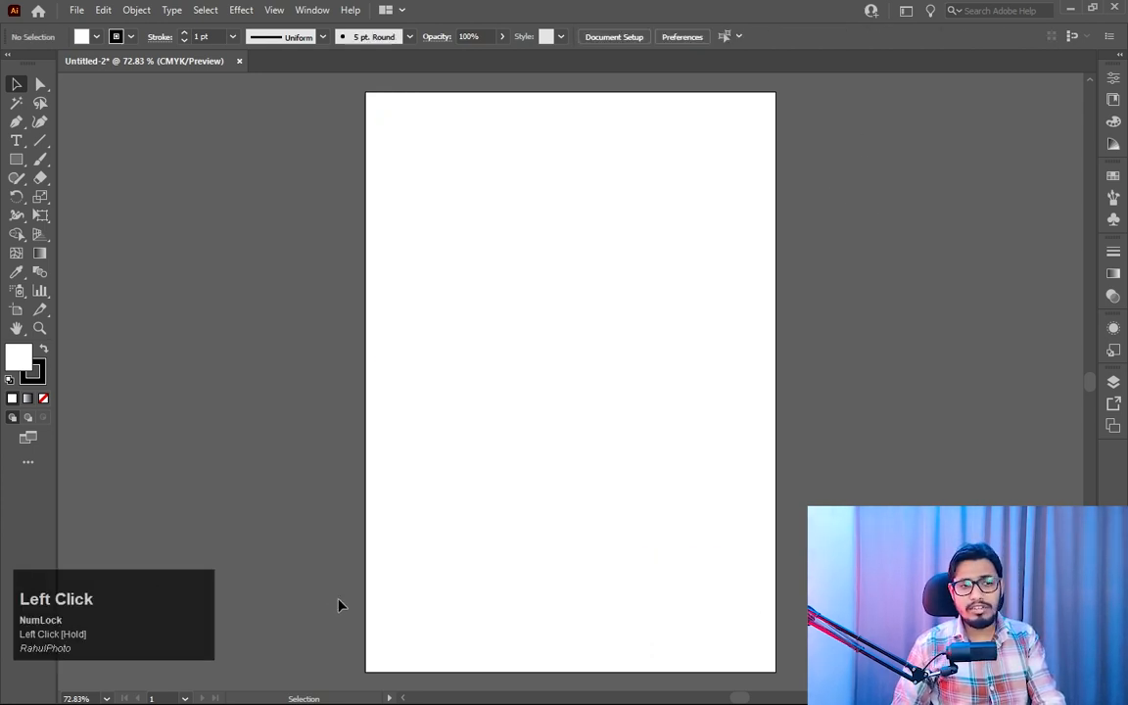
right_click(17, 159)
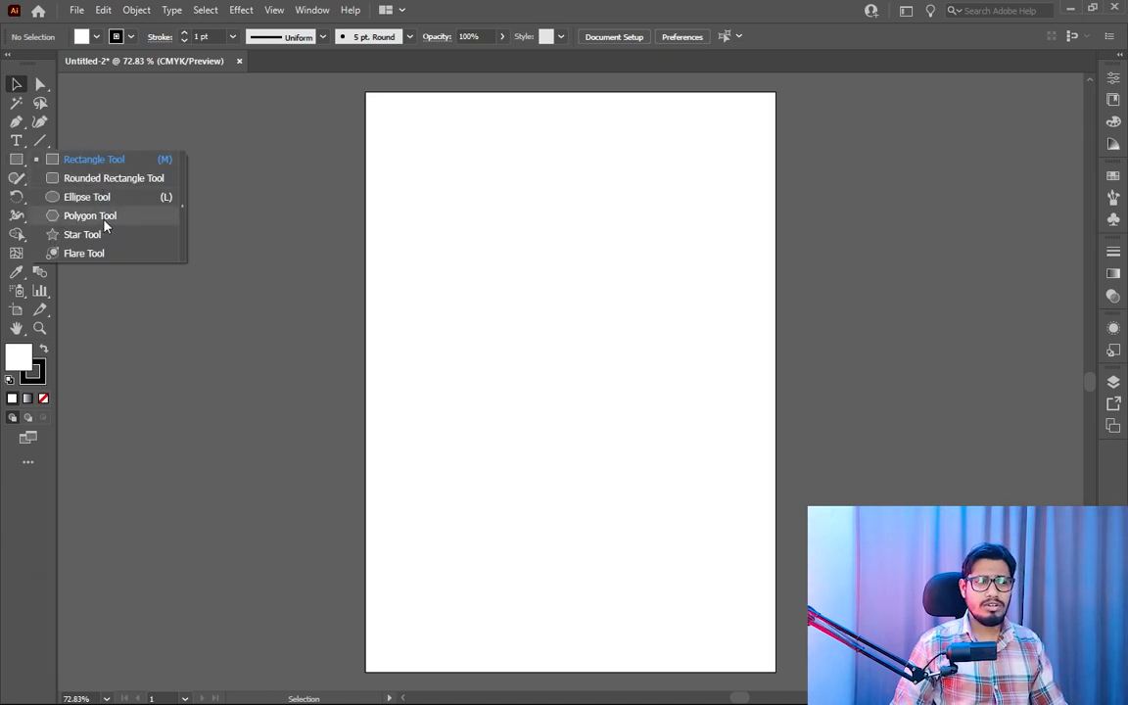
click(104, 222)
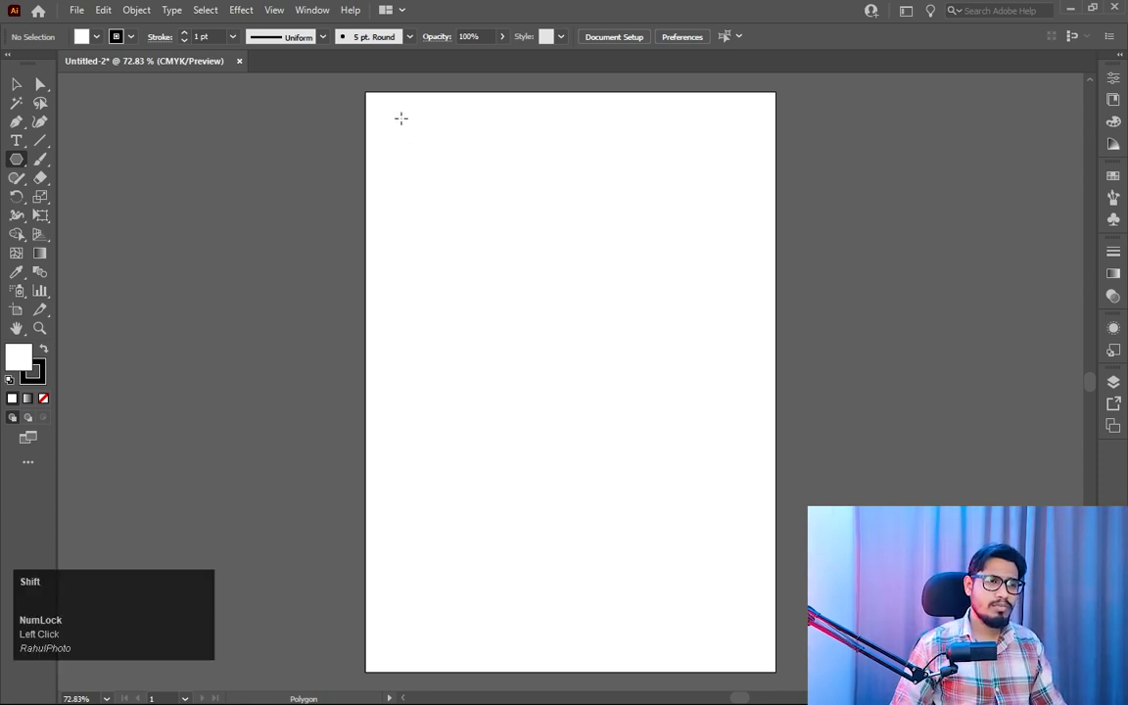
- Draw a hexagon over the artboard's upper-left corner and delete it
drag(402, 120, 440, 165)
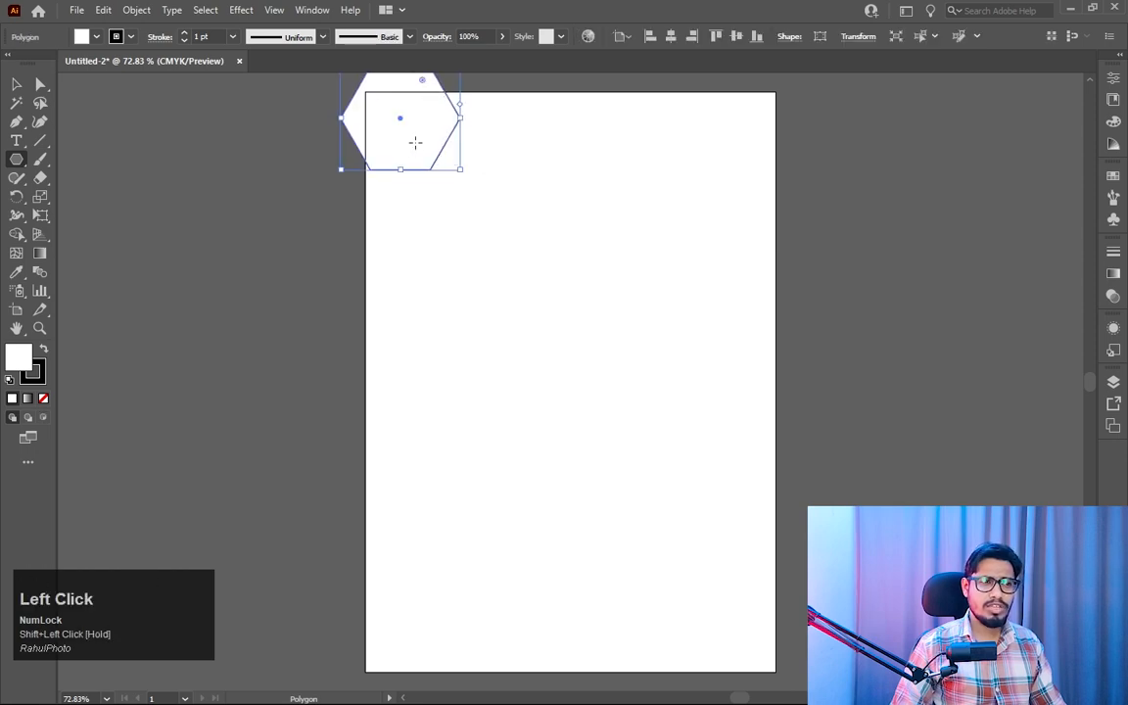
key(v)
key(Delete)
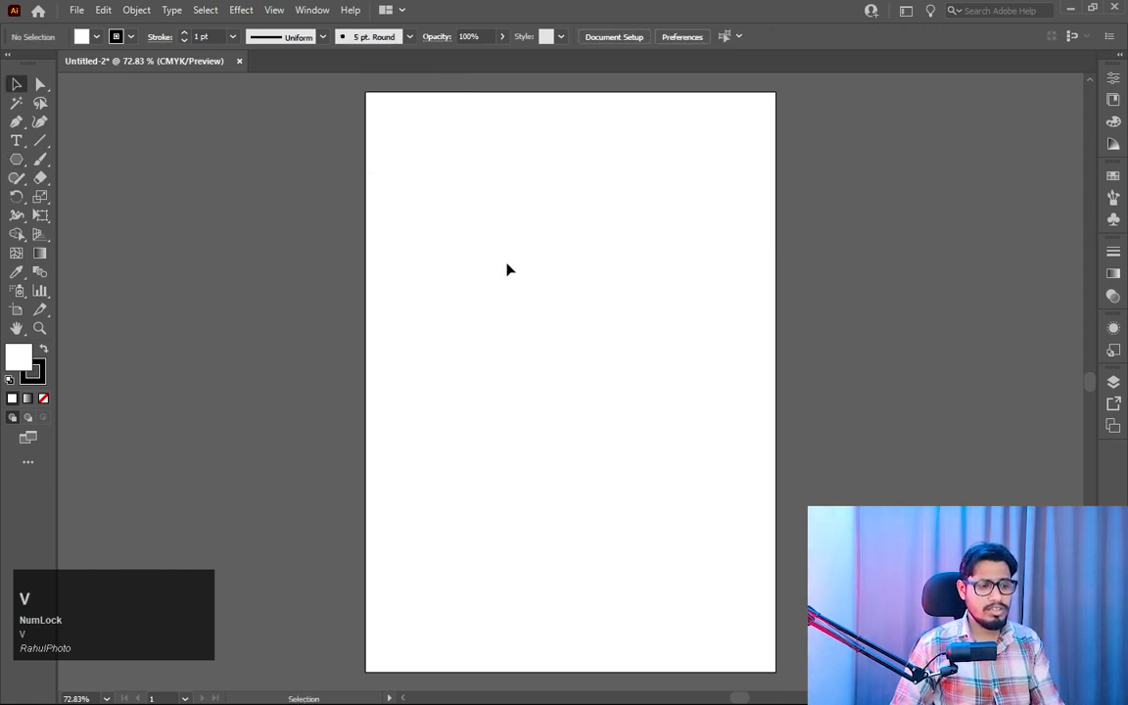
- Draw two similar-sized hexagons in the upper half of the artboard, the second diagonally below and right of the first
click(15, 159)
drag(467, 238, 516, 265)
drag(572, 295, 597, 348)
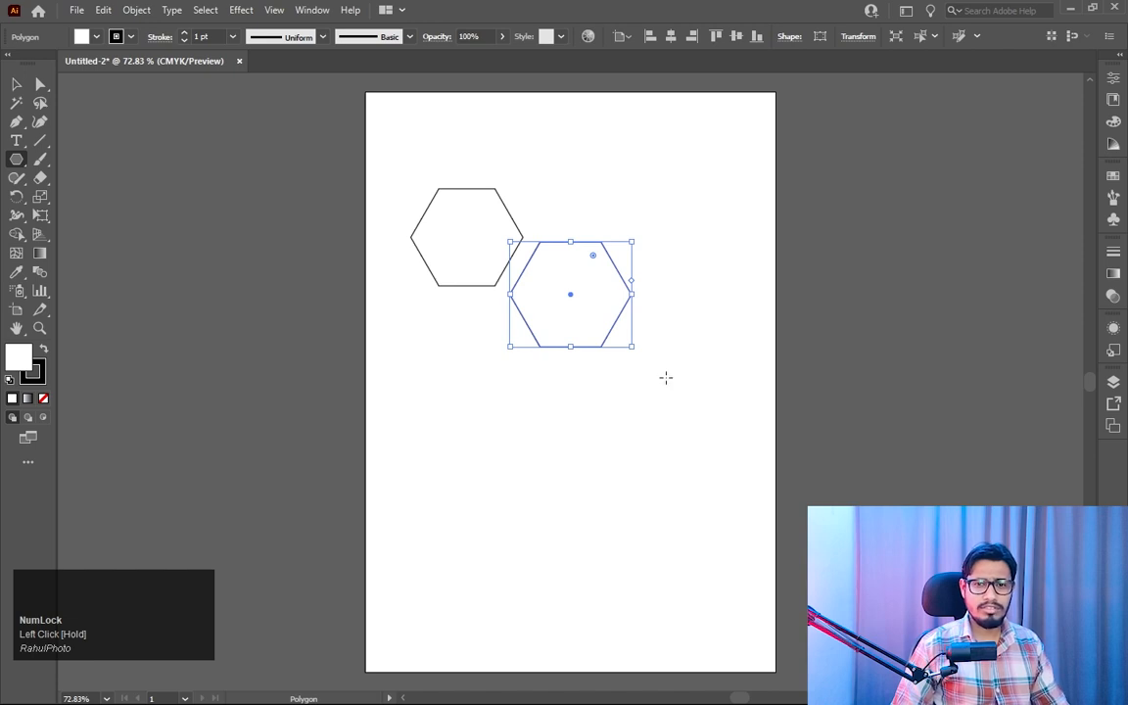
click(17, 102)
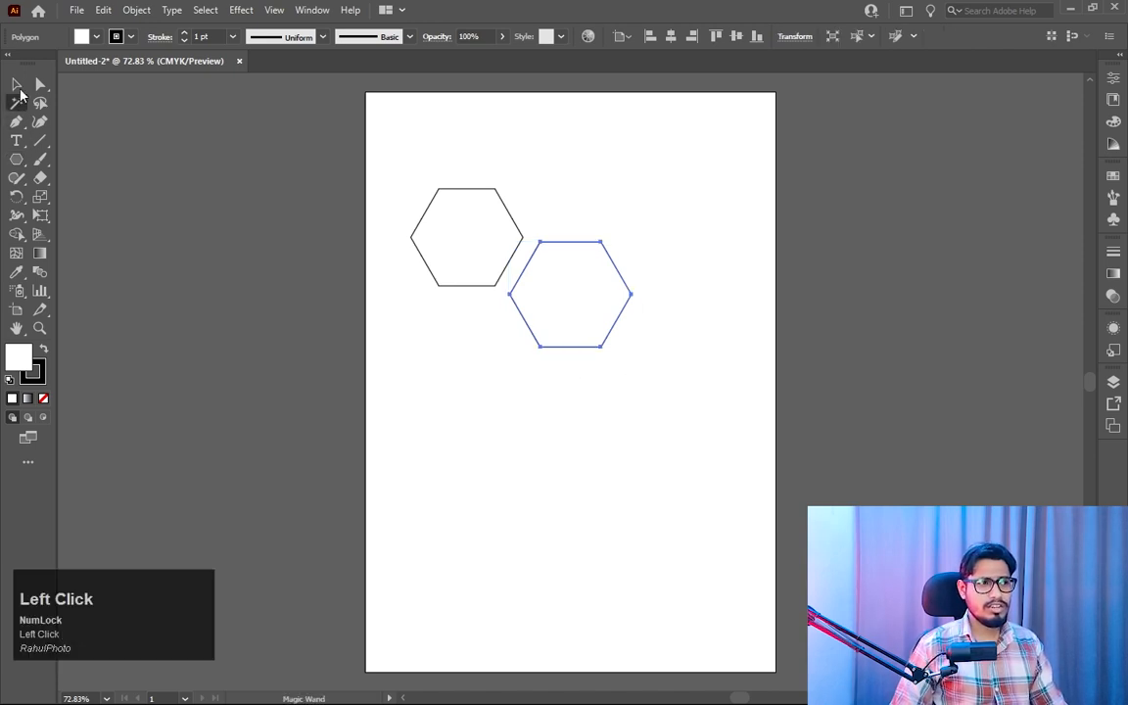
- Create a six-sided polygon with an exact radius of 2 in below the two hexagons
click(18, 161)
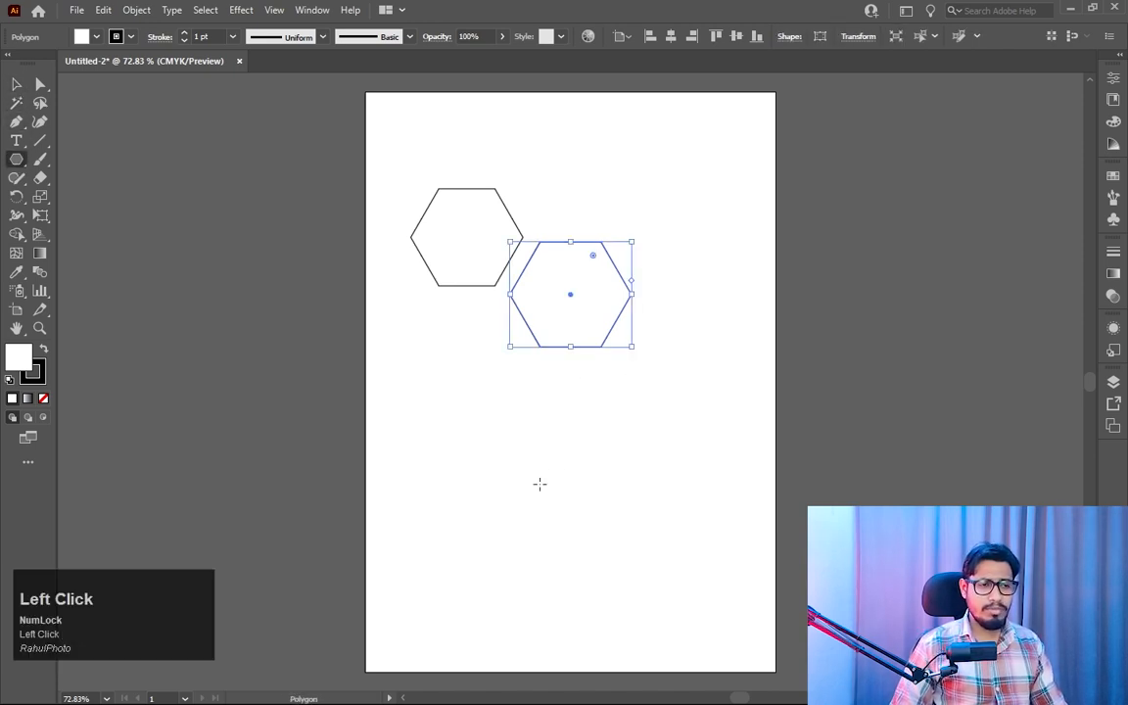
click(554, 430)
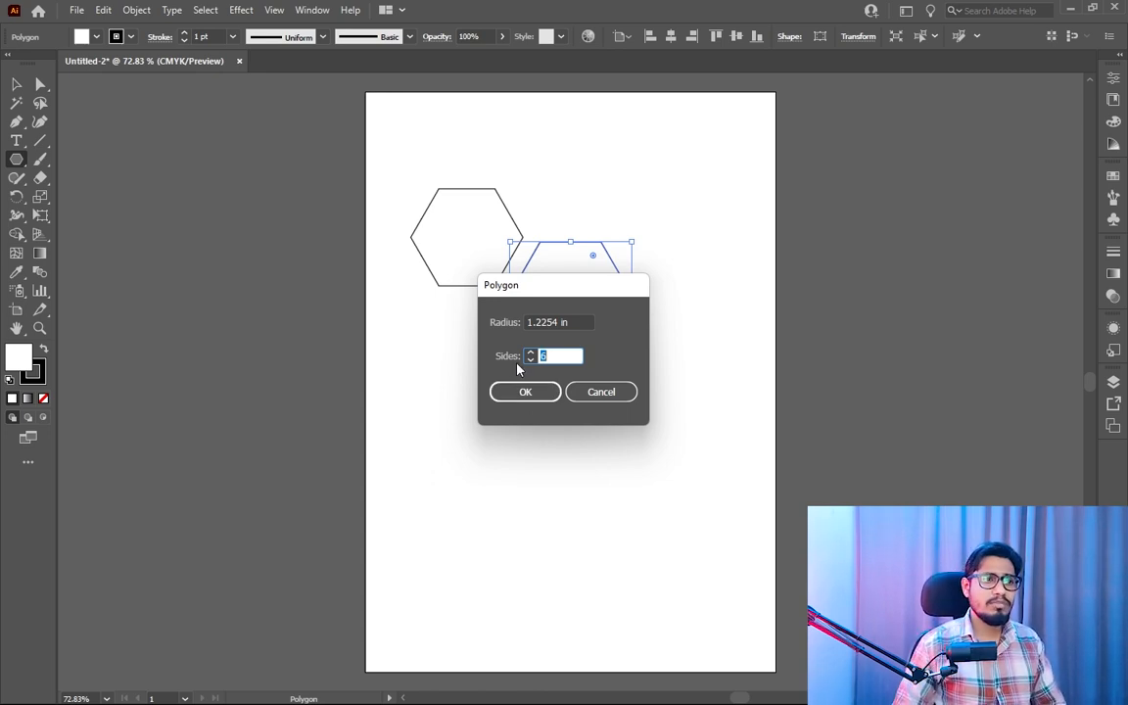
drag(560, 282, 672, 308)
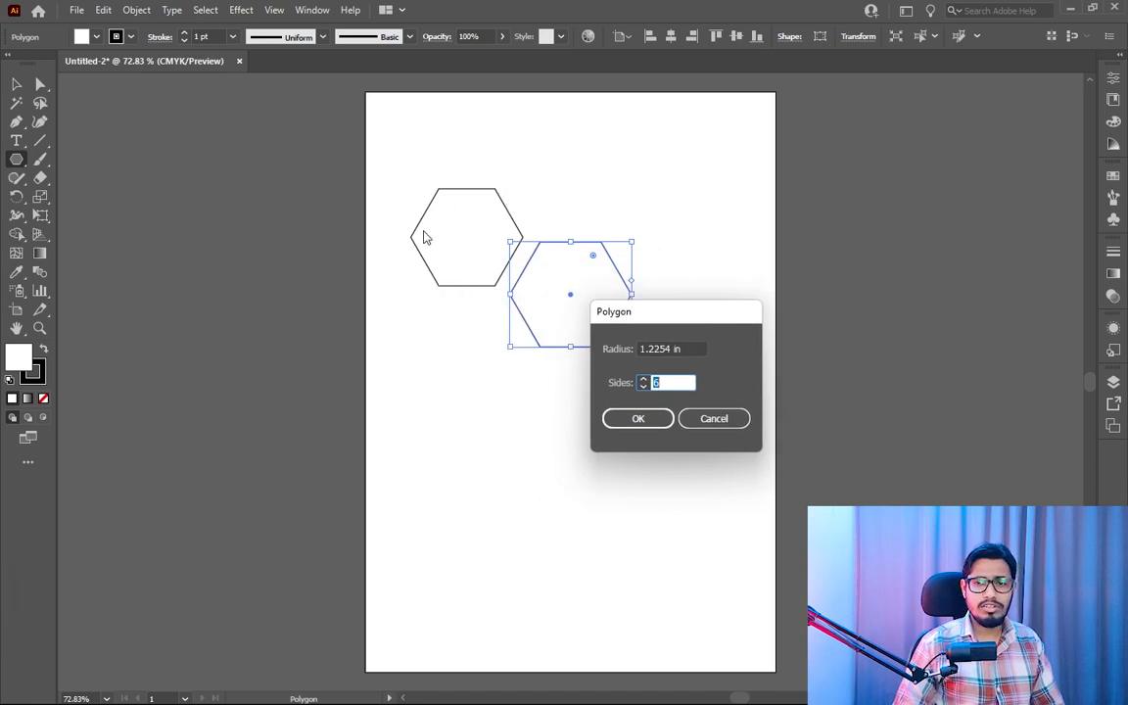
click(674, 349)
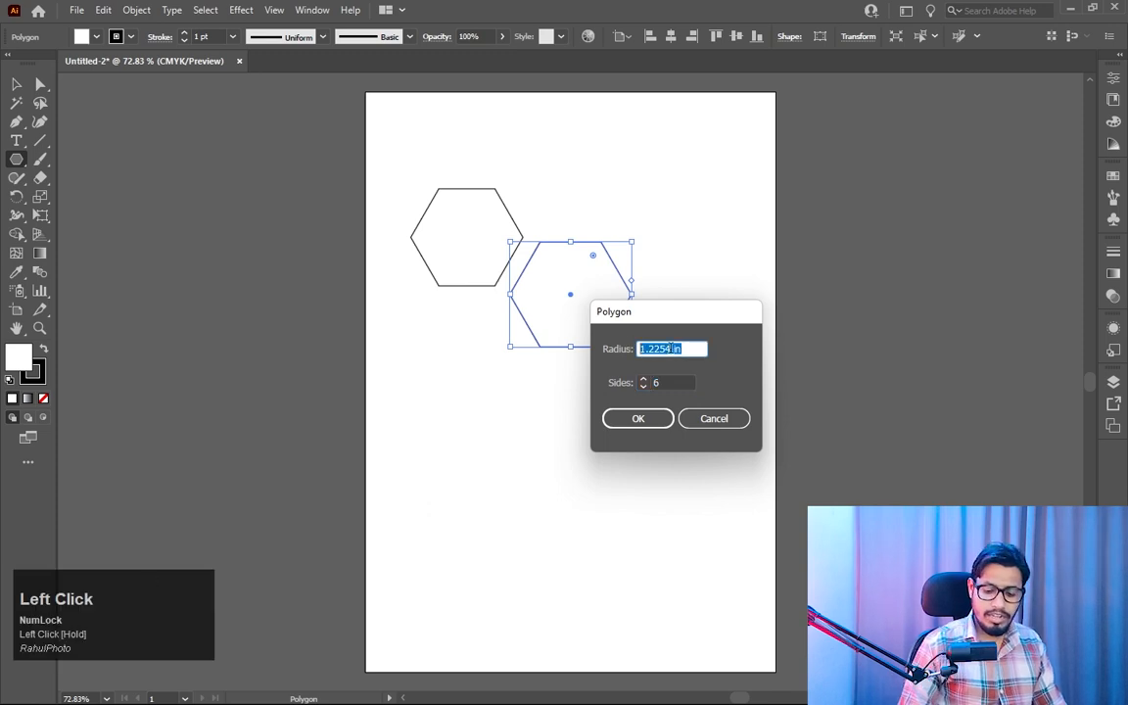
text(2)
click(637, 418)
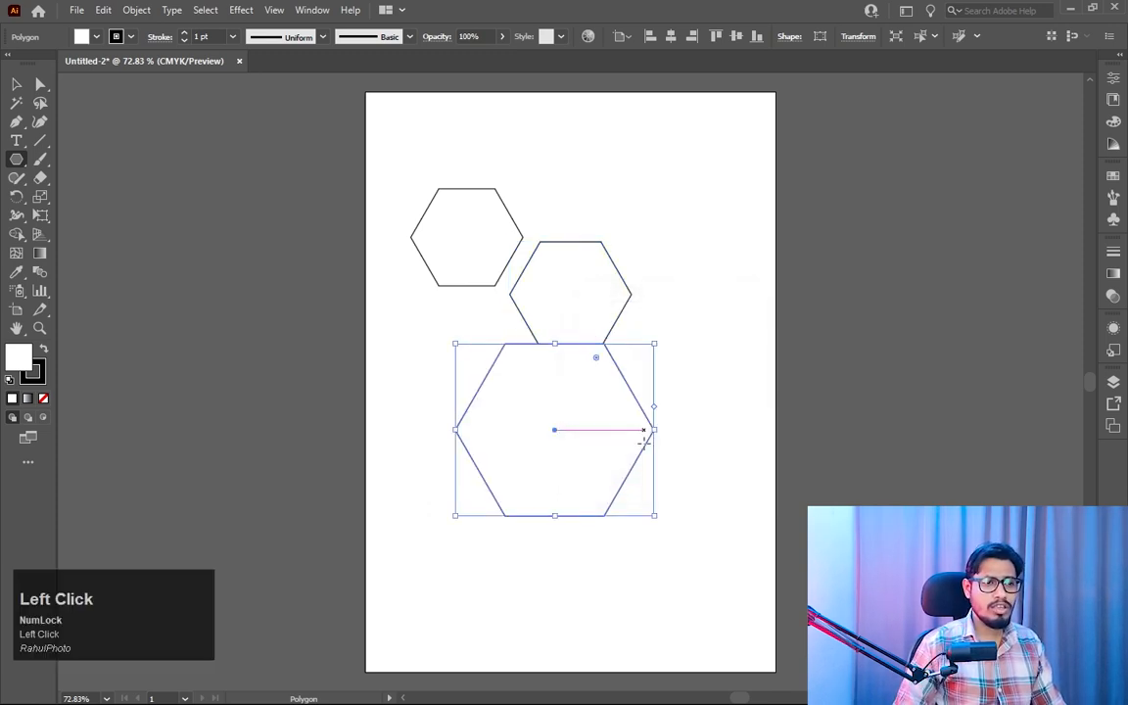
- Move the large hexagon down, clear of the other two, and deselect it
click(17, 84)
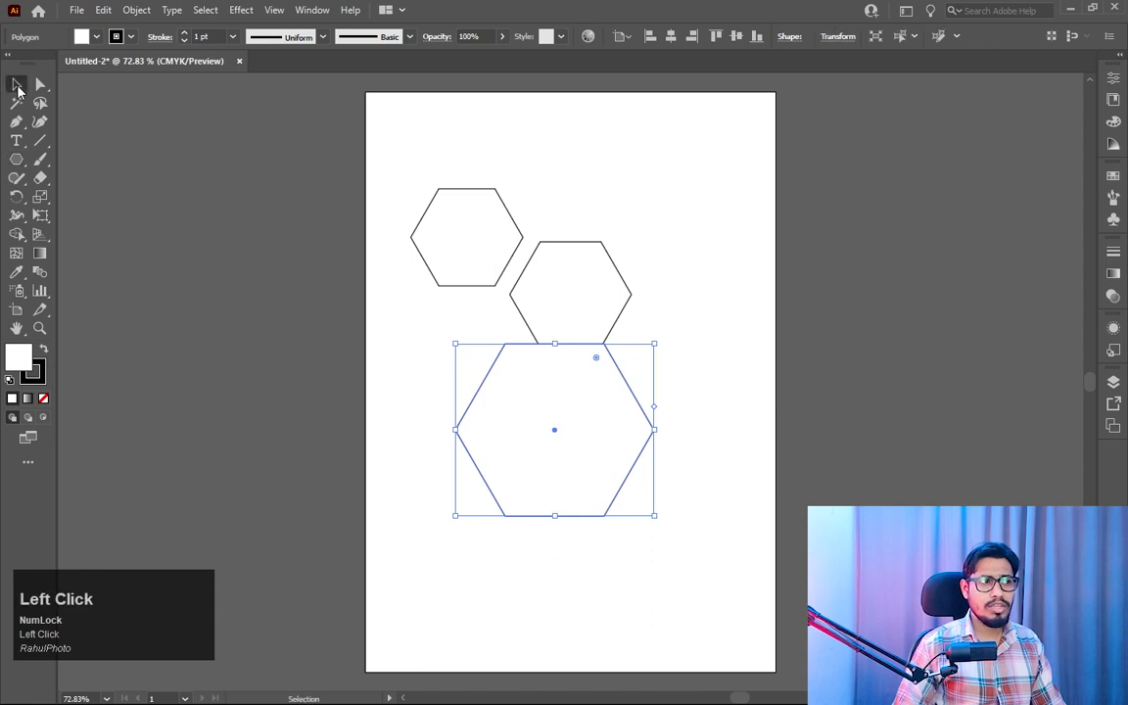
drag(564, 445, 550, 515)
click(681, 453)
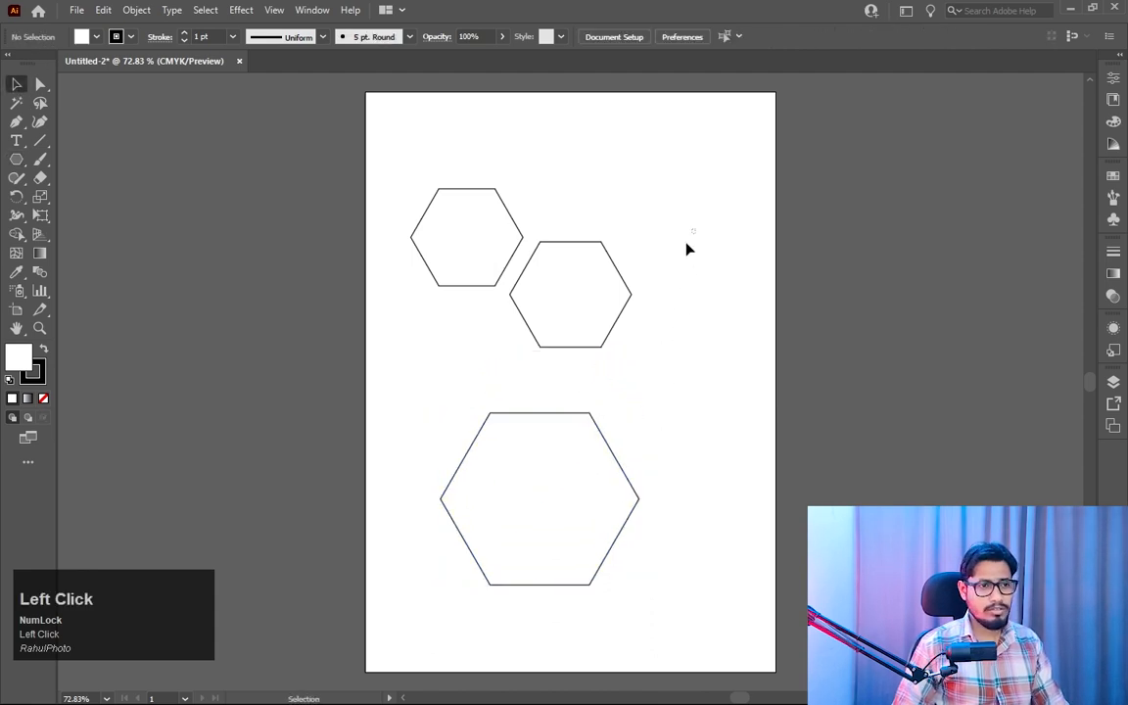
- Delete all three hexagons from the artboard
drag(684, 250, 478, 566)
key(Delete)
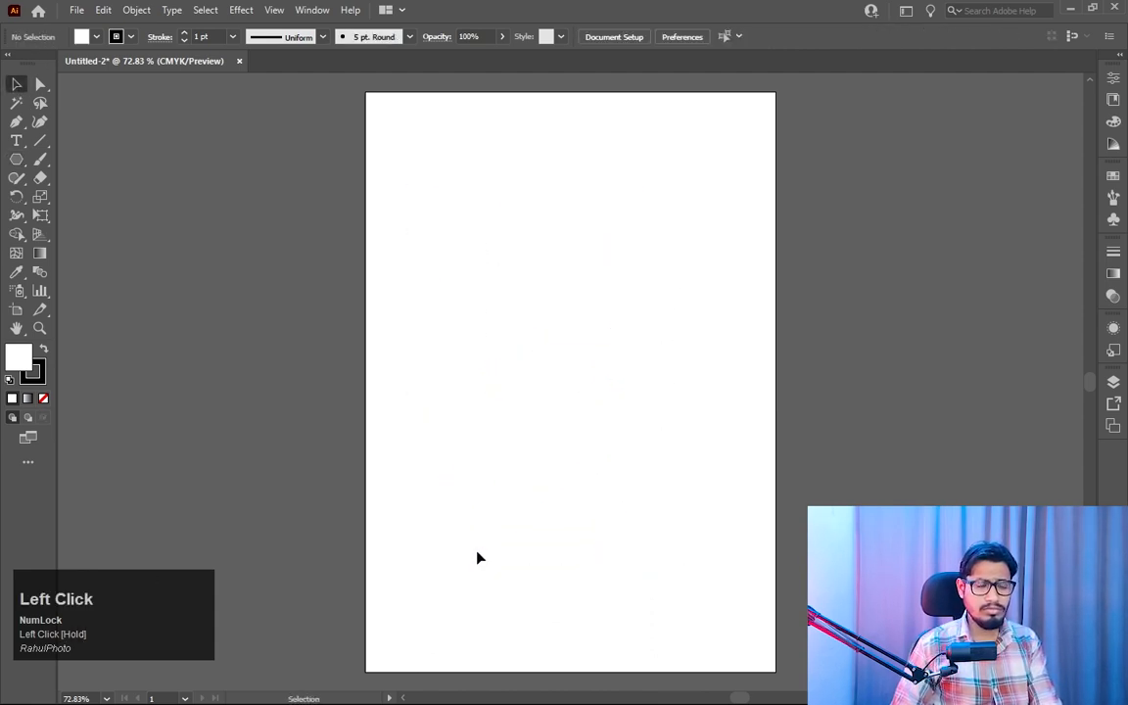
- Draw a small square with the Rectangle tool near the artboard's upper-left corner and delete it
right_click(16, 165)
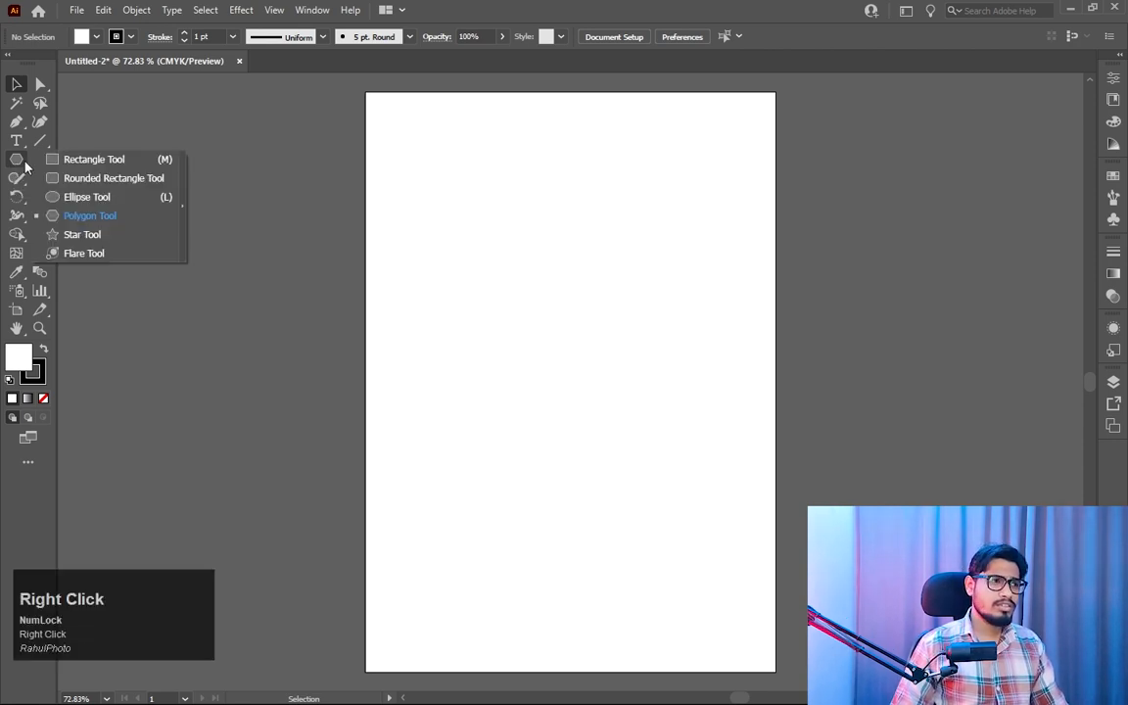
click(112, 162)
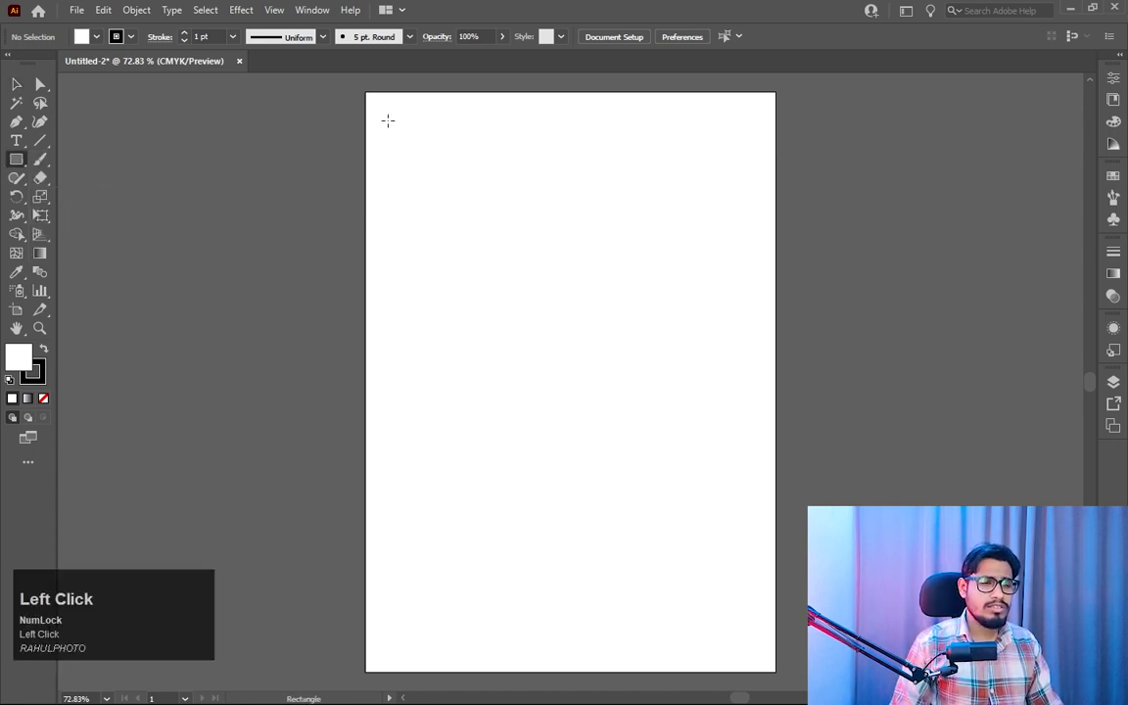
mouse_move(384, 109)
mouse_down()
mouse_move(418, 146)
mouse_move(403, 147)
mouse_up()
click(16, 85)
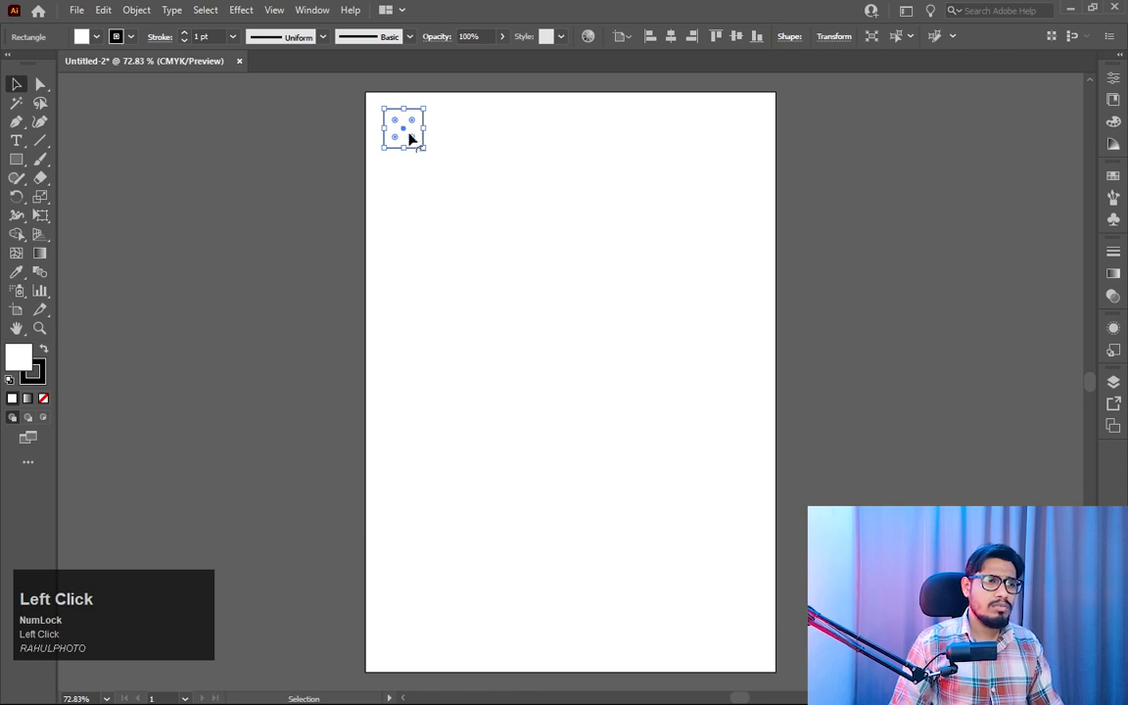
key(Delete)
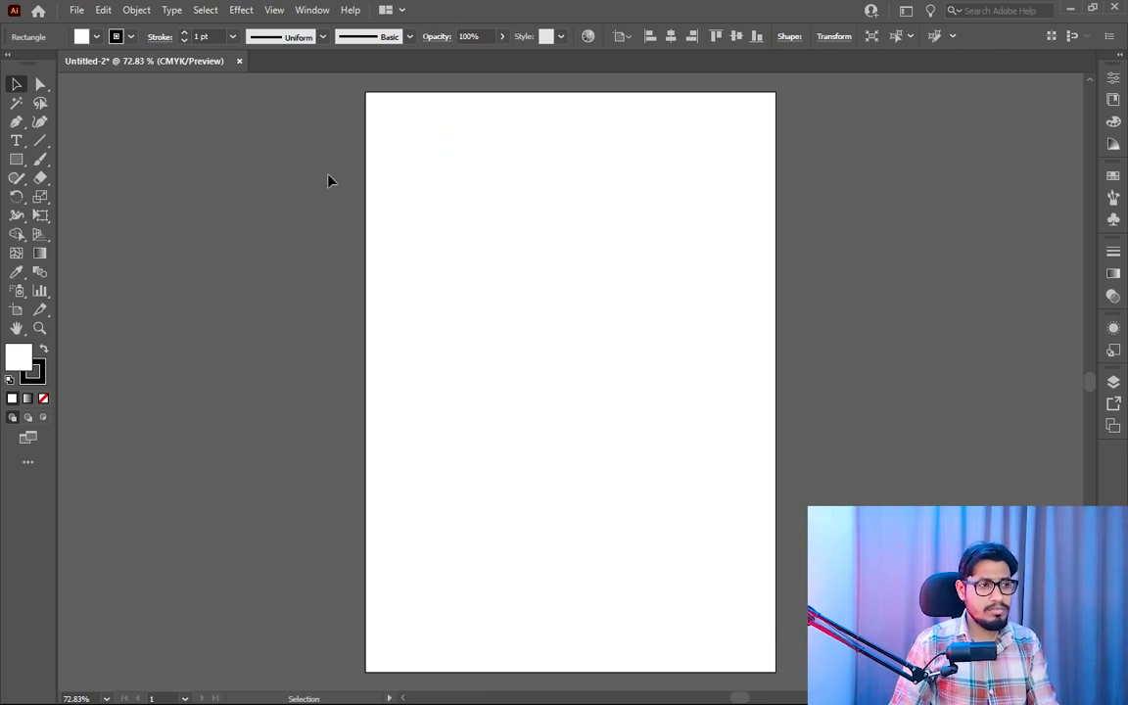
- Draw a medium-sized square in the middle of the artboard and move it slightly to the left
key(m)
mouse_move(512, 290)
mouse_down()
mouse_move(612, 413)
mouse_move(647, 422)
mouse_up()
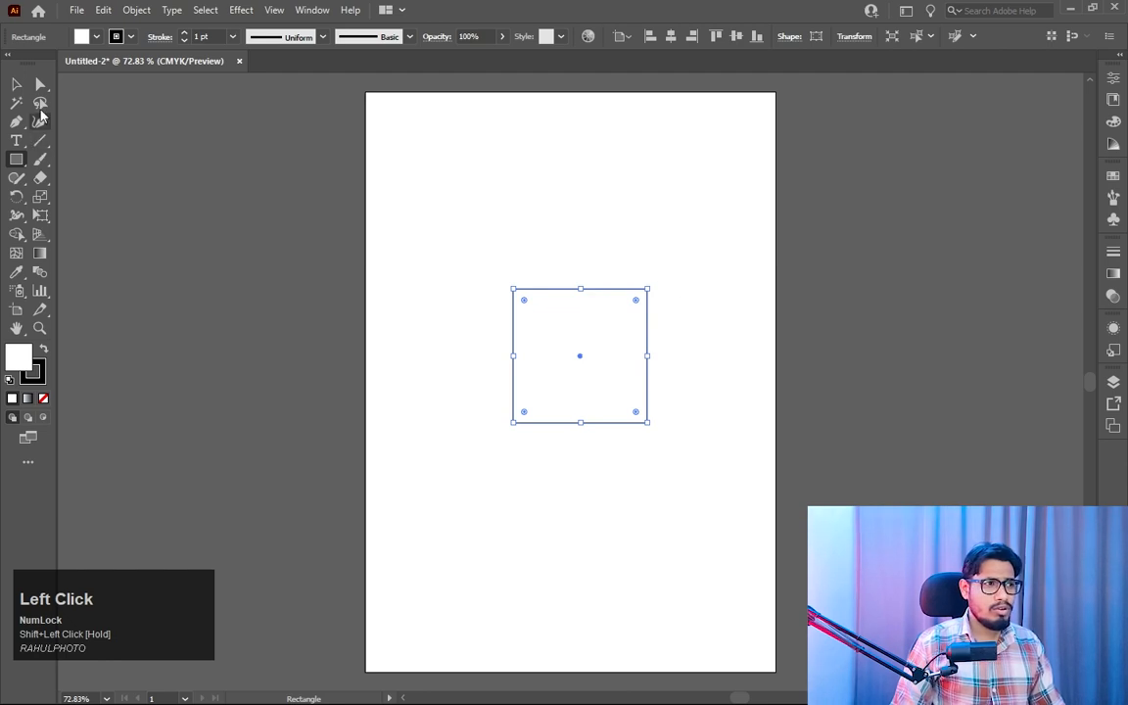
click(16, 85)
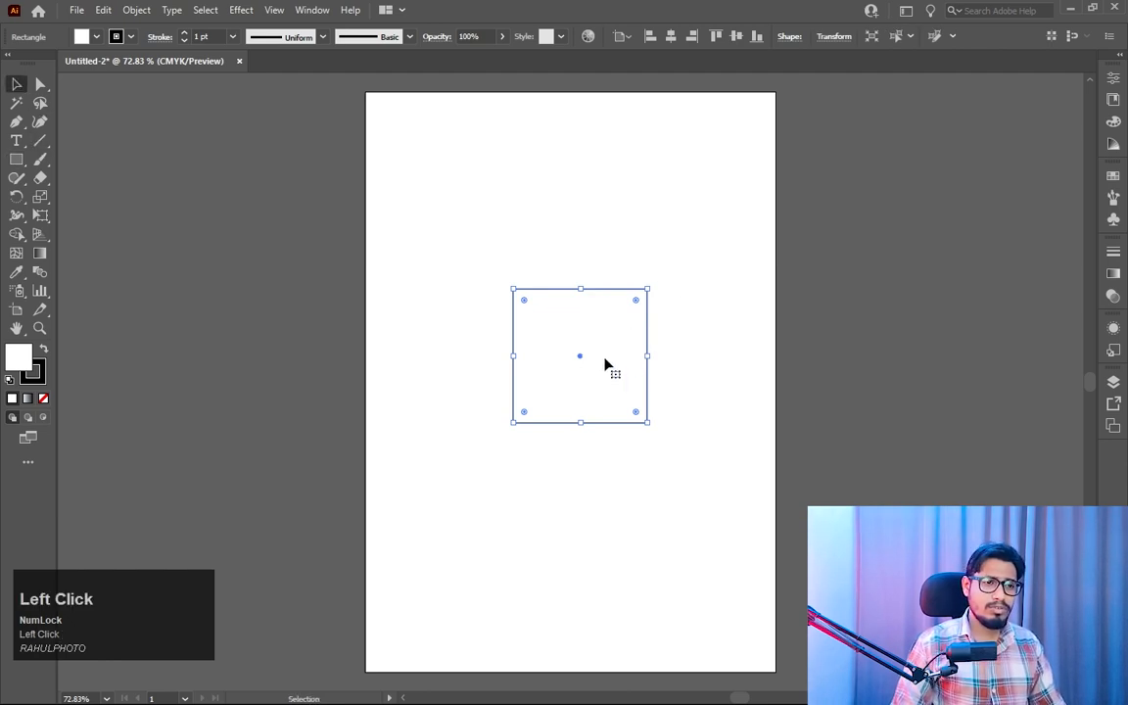
drag(595, 356, 578, 356)
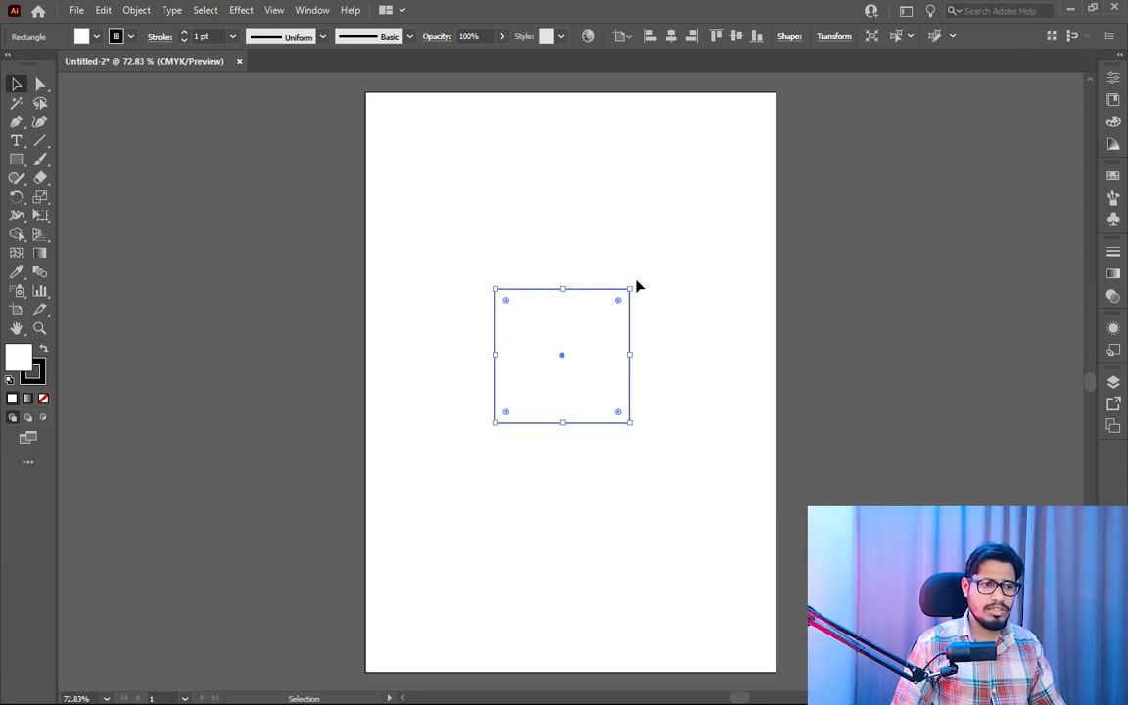
- Rotate the square freehand, constrain the rotation so it stands on one corner as a diamond, and delete it
drag(633, 286, 674, 431)
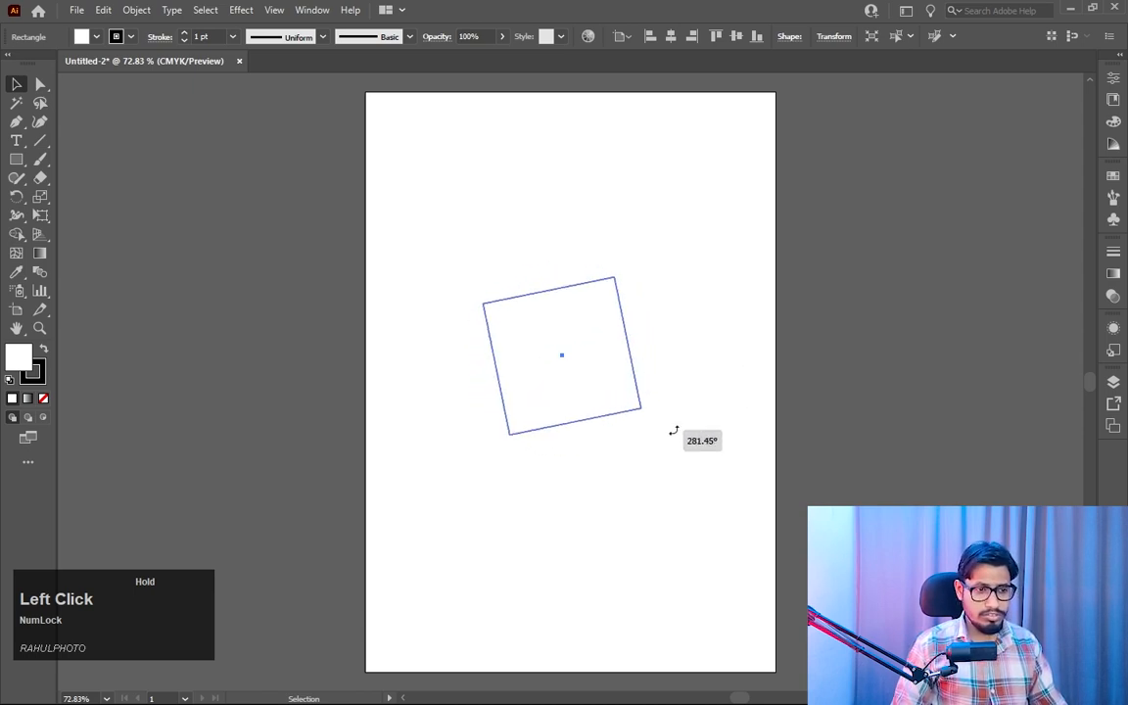
key(shift)
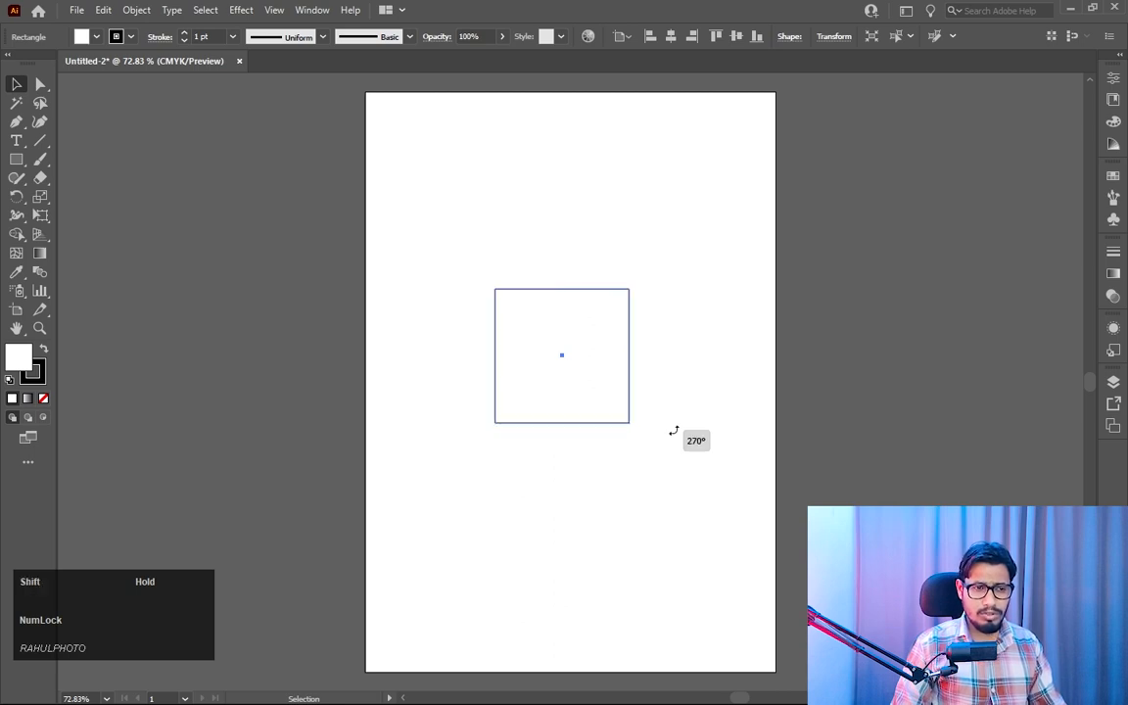
drag(674, 431, 666, 363)
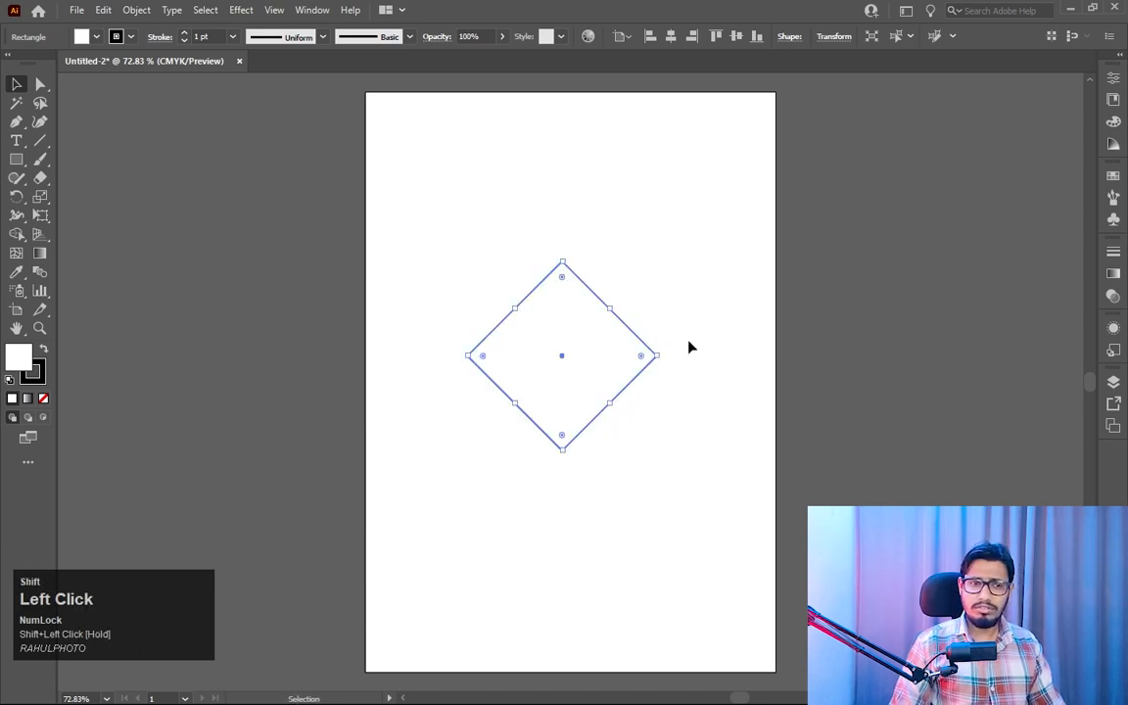
key(Delete)
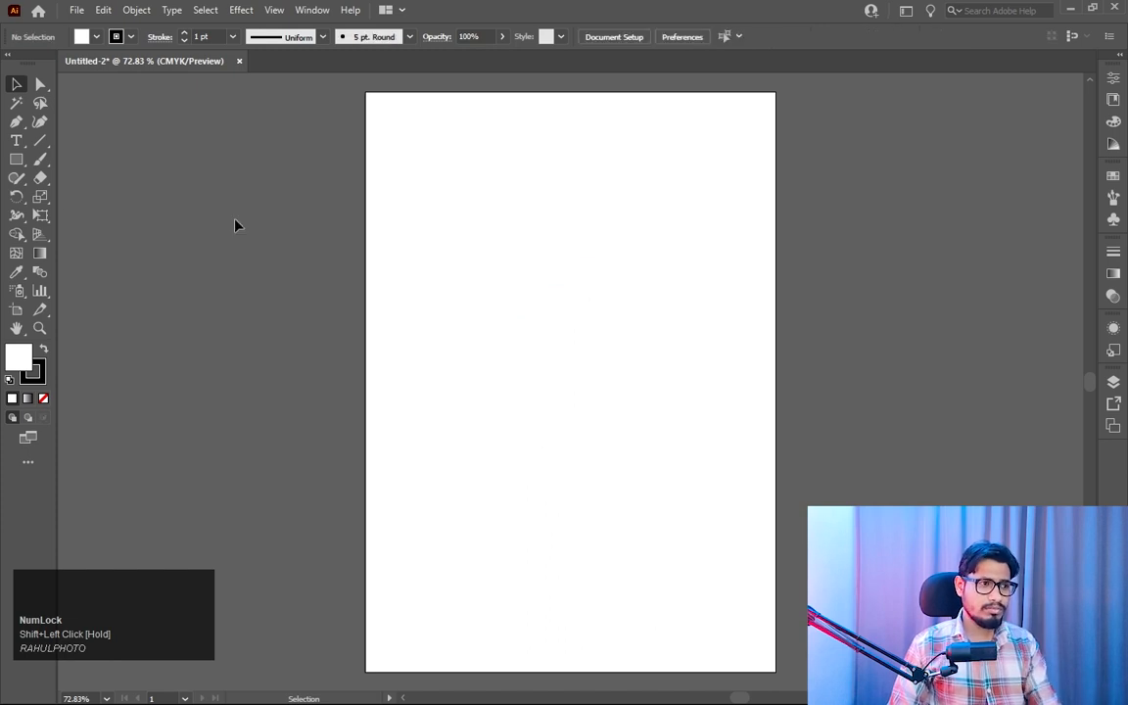
- Draw a small square with the Rectangle tool just inside the artboard's upper-left corner
right_click(15, 159)
click(88, 159)
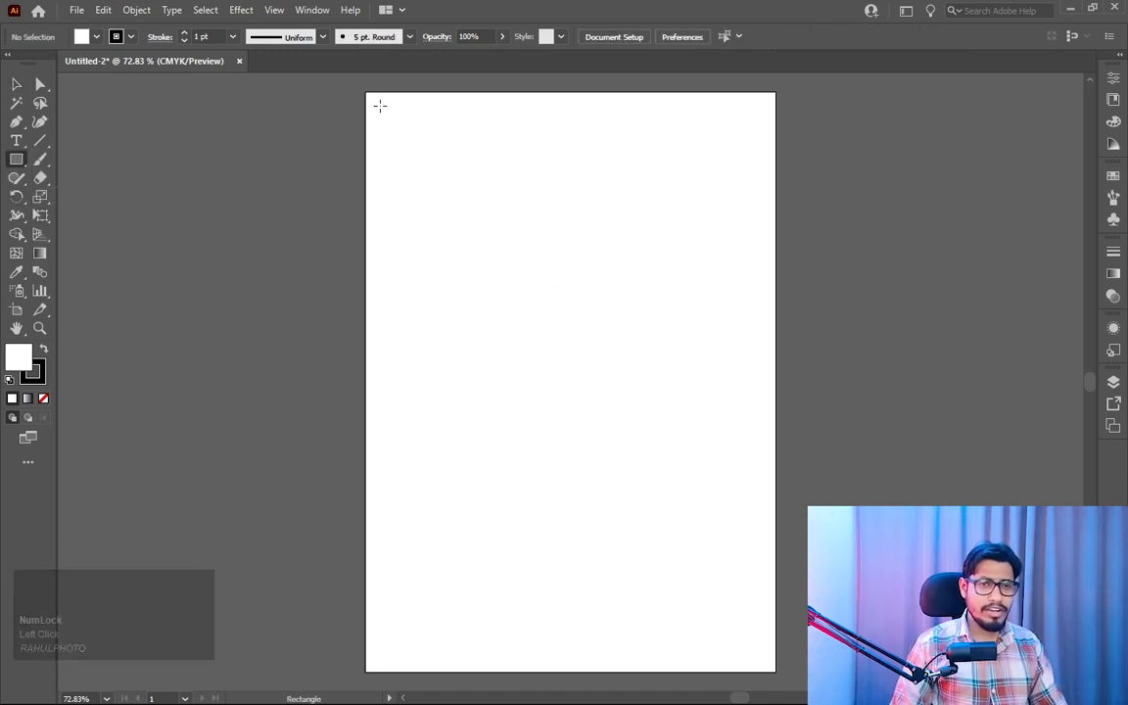
drag(380, 106, 395, 138)
click(16, 84)
- Examine the small square's outline up close at high magnification
key(z)
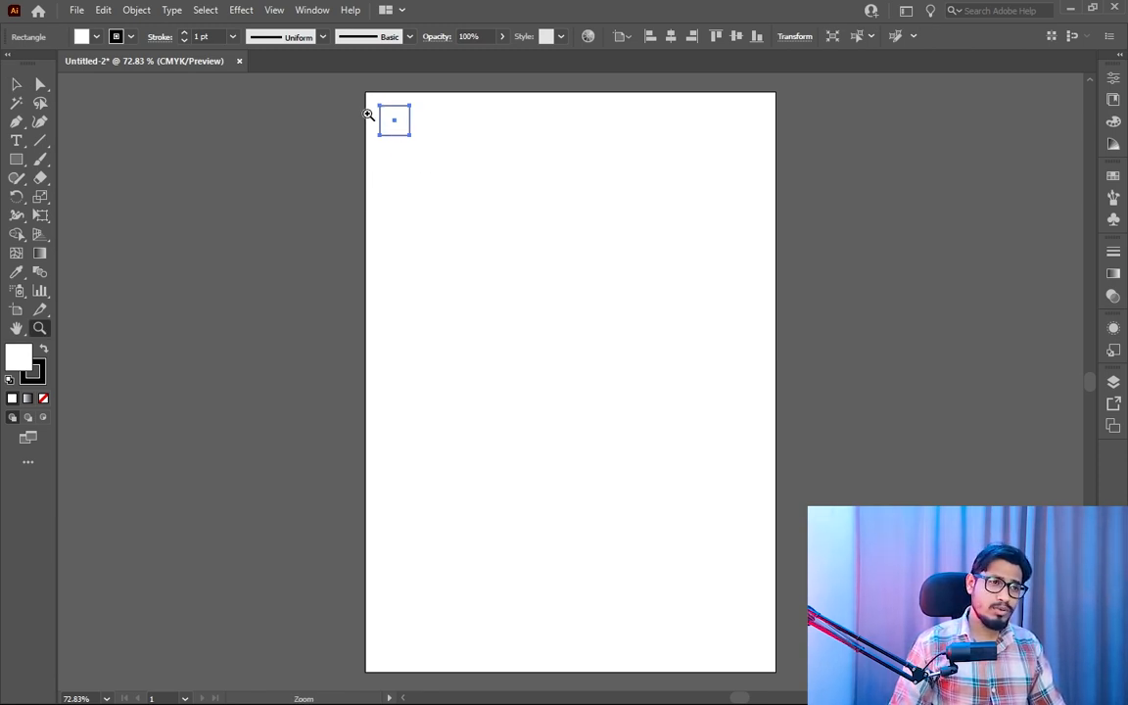
drag(374, 109, 931, 647)
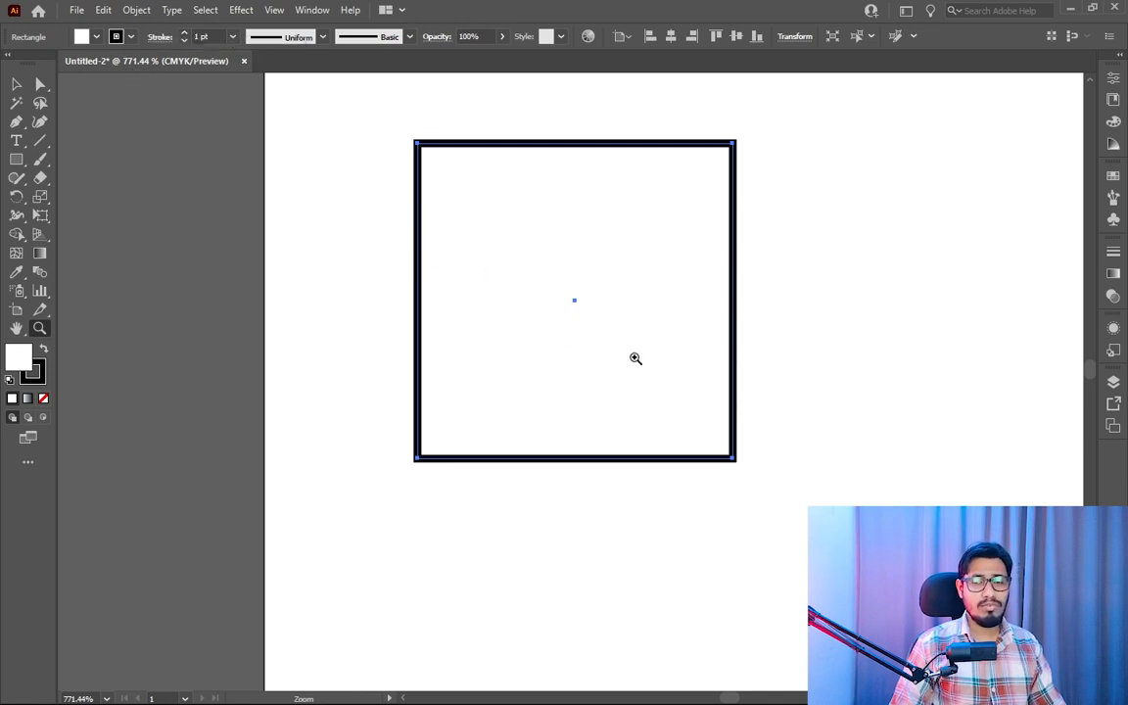
mouse_move(476, 249)
mouse_down()
mouse_move(555, 325)
mouse_move(724, 426)
mouse_move(252, 189)
mouse_move(499, 365)
mouse_move(456, 296)
mouse_up()
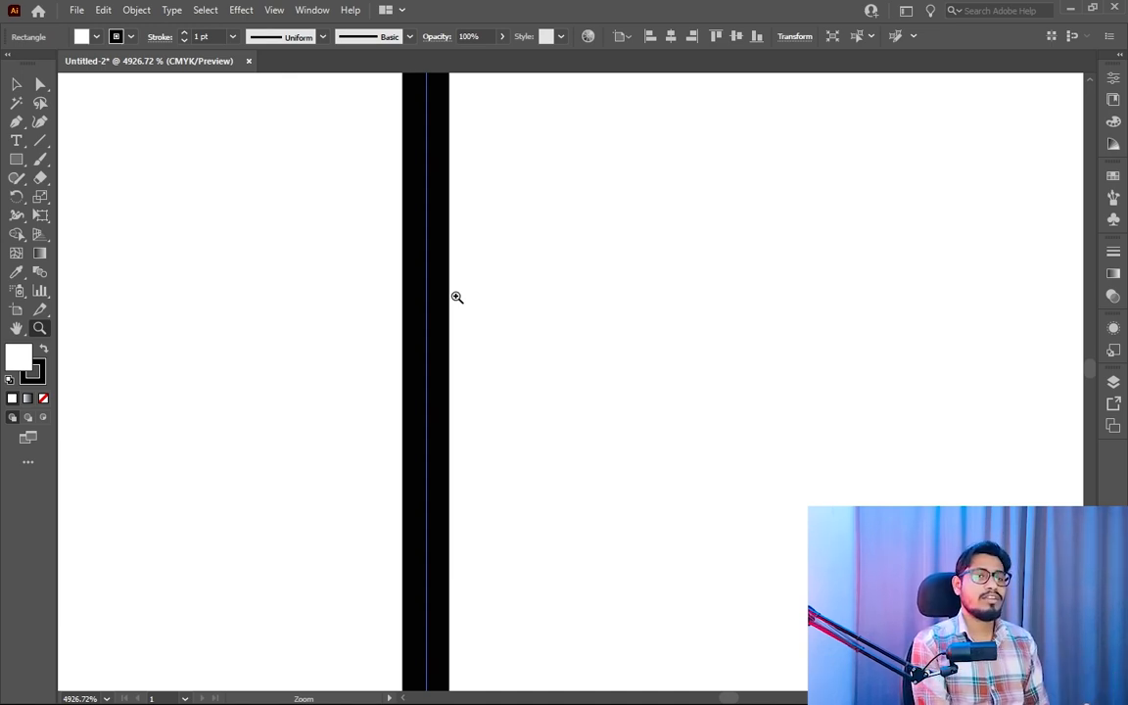
drag(614, 414, 377, 302)
drag(730, 411, 546, 320)
drag(680, 392, 558, 323)
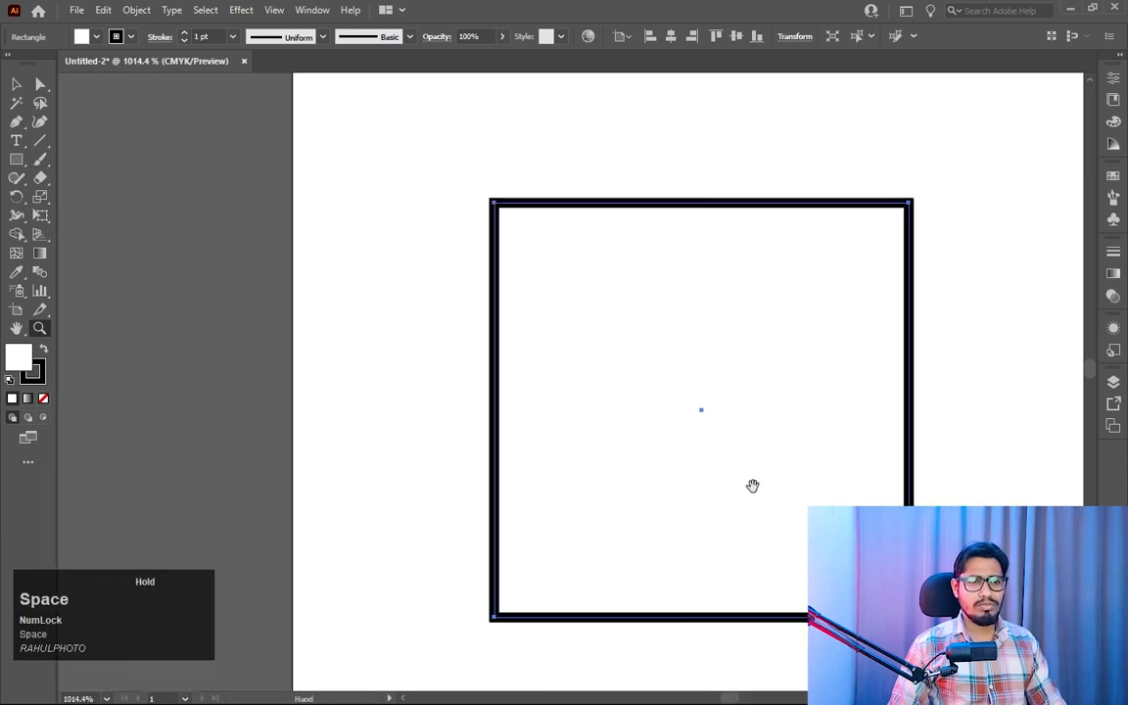
drag(754, 486, 504, 292)
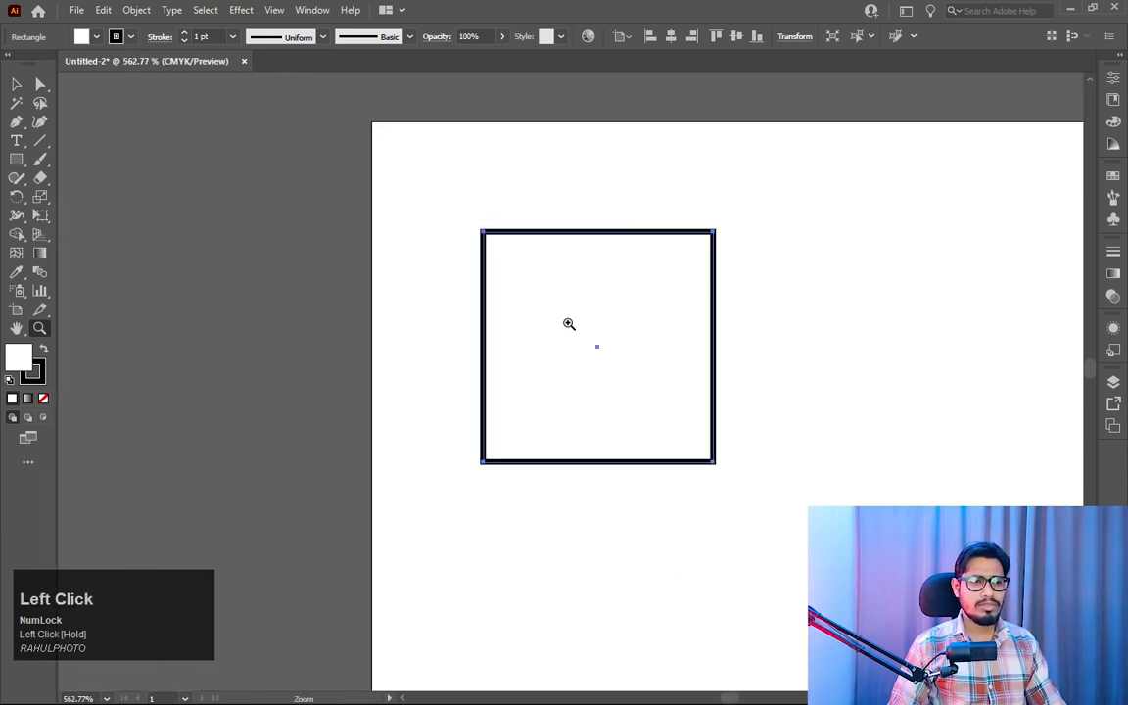
- Duplicate the small square straight down, leaving a narrow gap between it and the copy
double_click(17, 84)
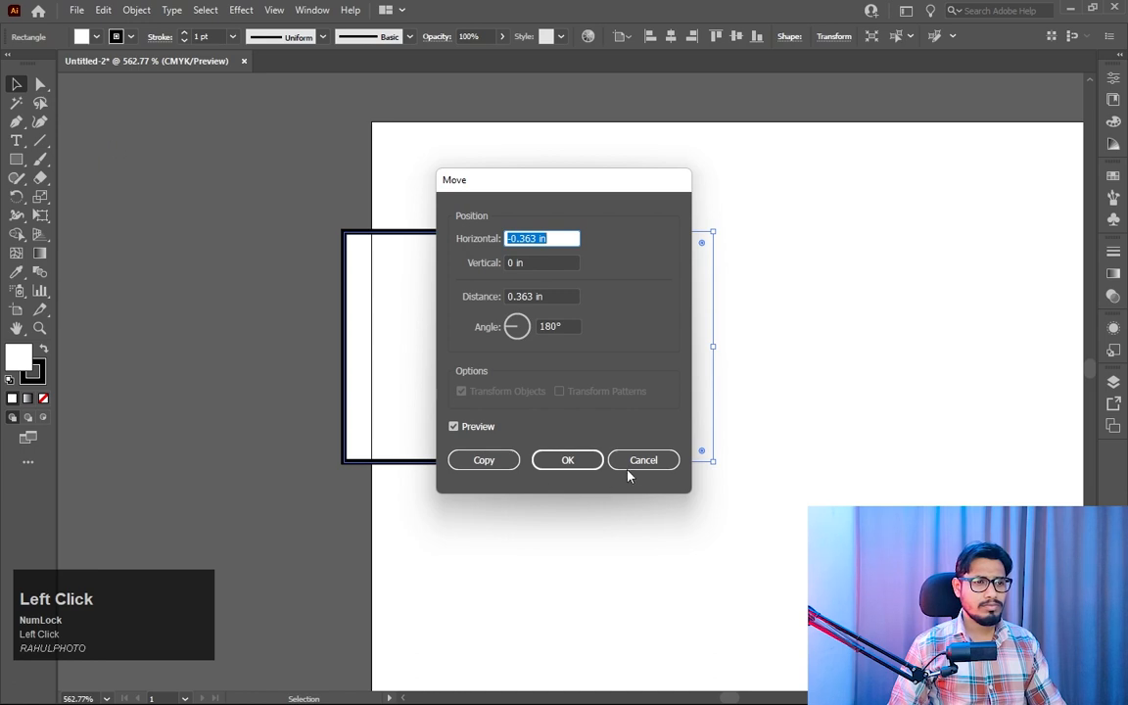
click(632, 462)
key(v)
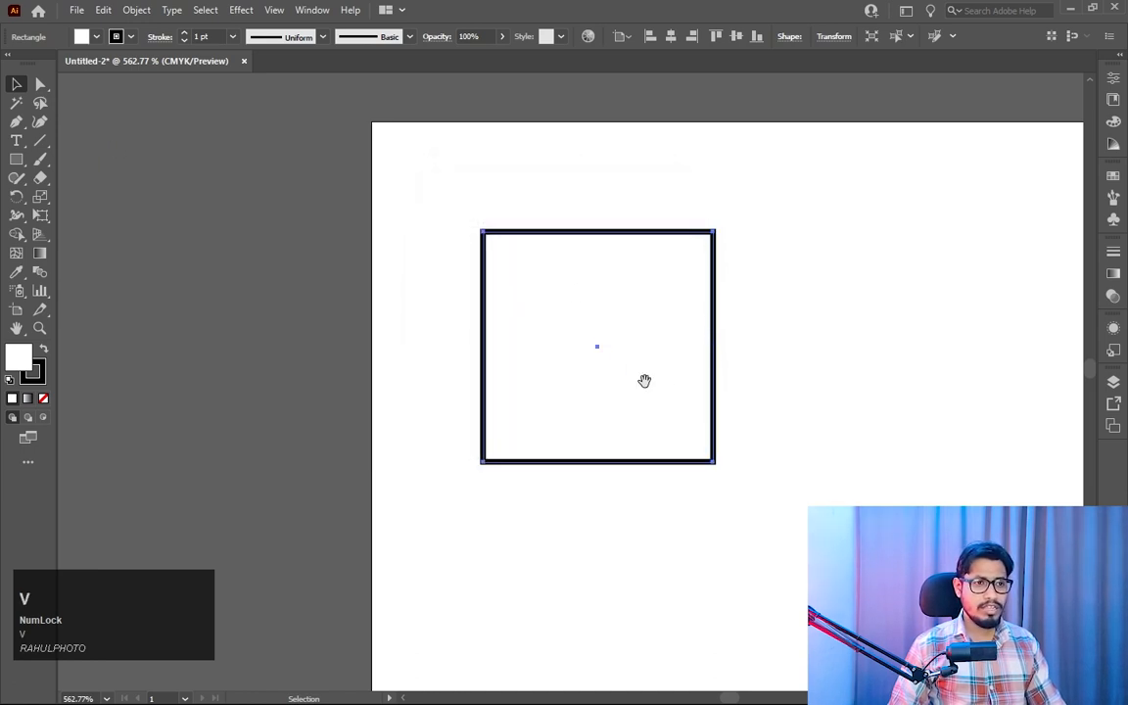
drag(645, 380, 532, 247)
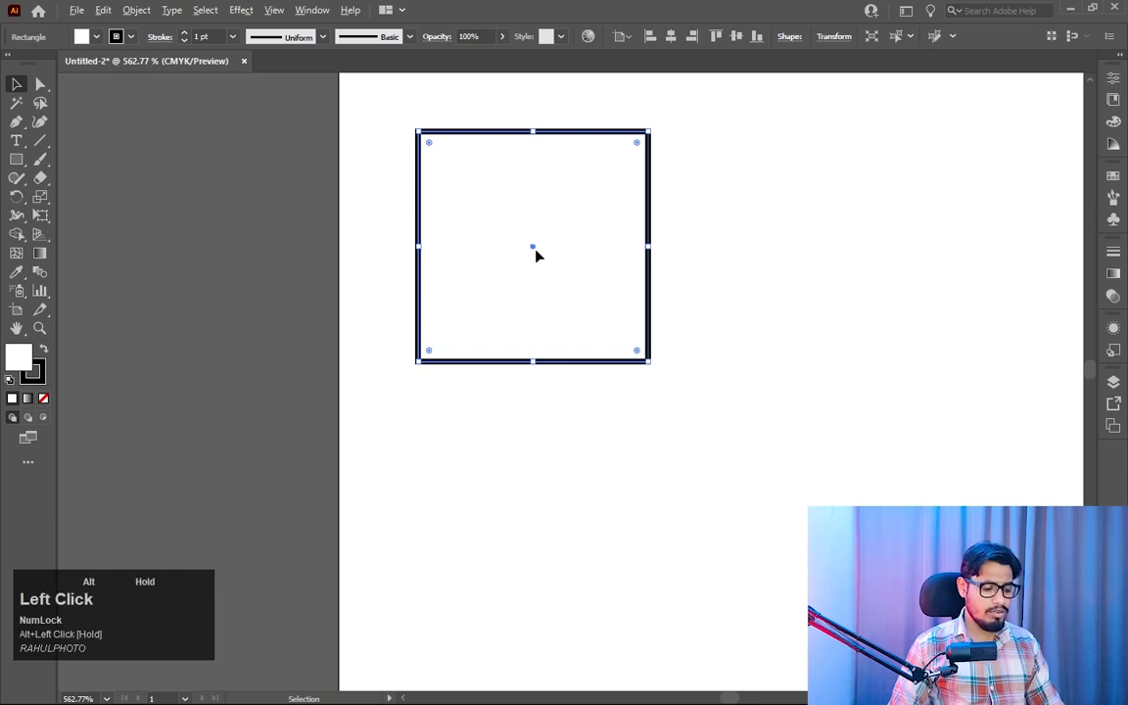
drag(537, 255, 522, 510)
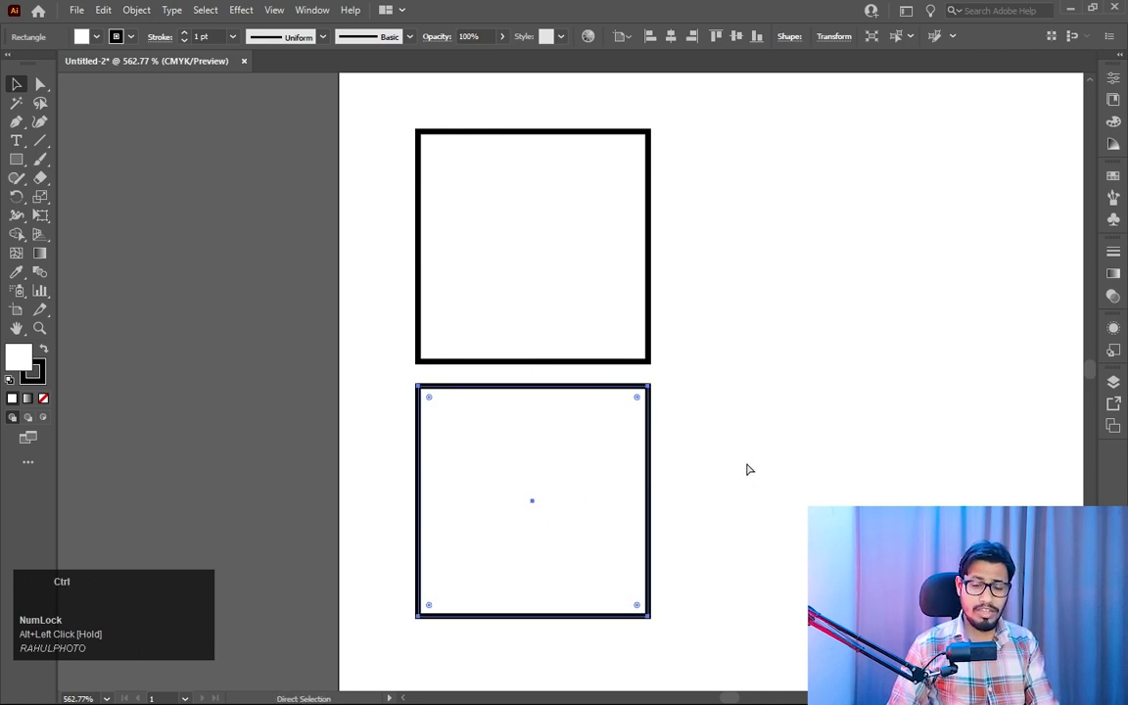
- Repeat the downward duplication until a column of 17 evenly spaced squares spans the artboard's height, and deselect
key(ctrl+0)
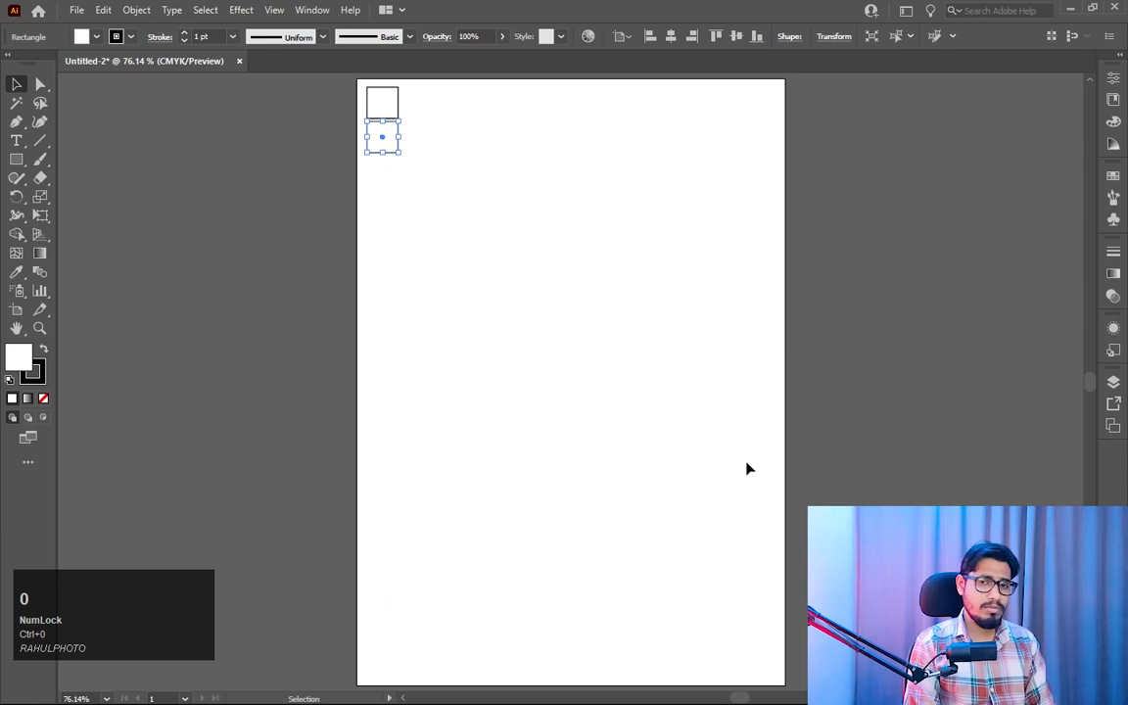
key(ctrl)
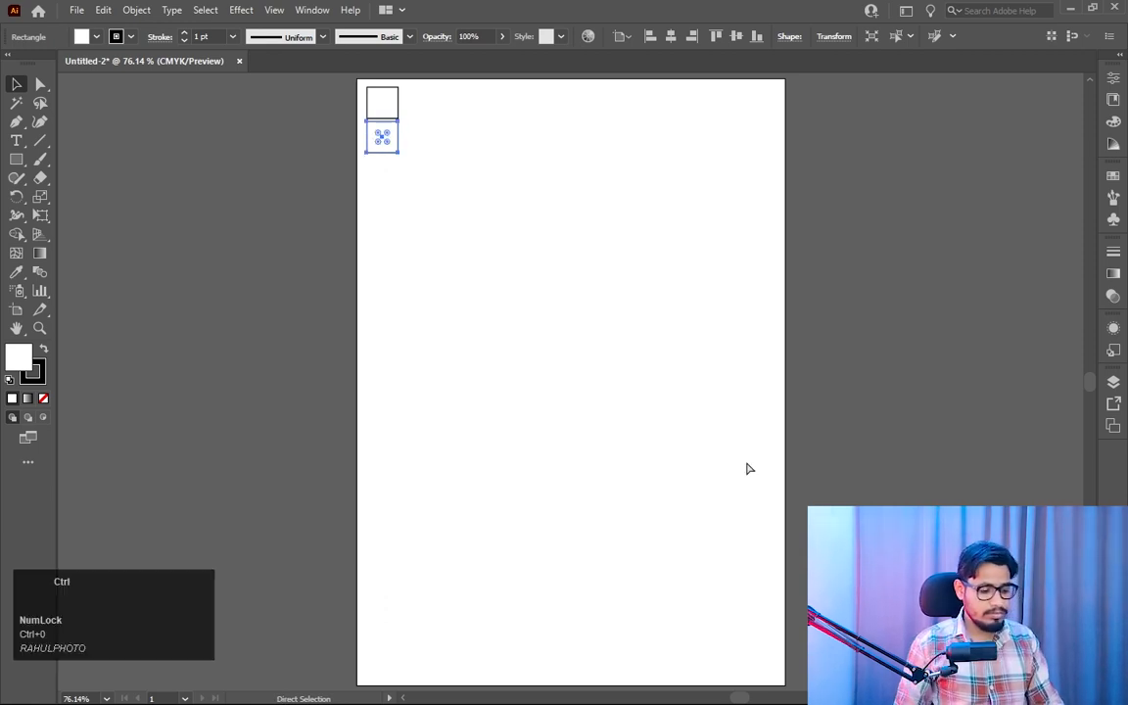
key(ctrl+d)
key(ctrl+d)
key(ctrl+d)
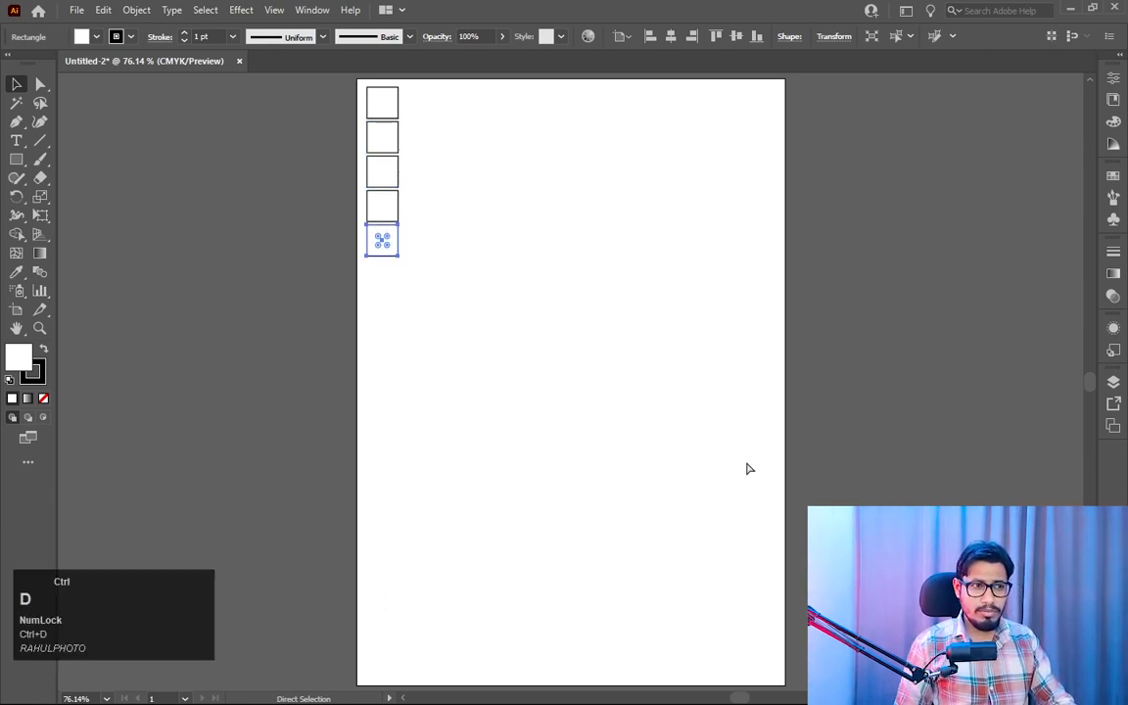
key(ctrl+d)
key(ctrl+d)
key(ctrl+d)
key(ctrl+d)
key(ctrl+d)
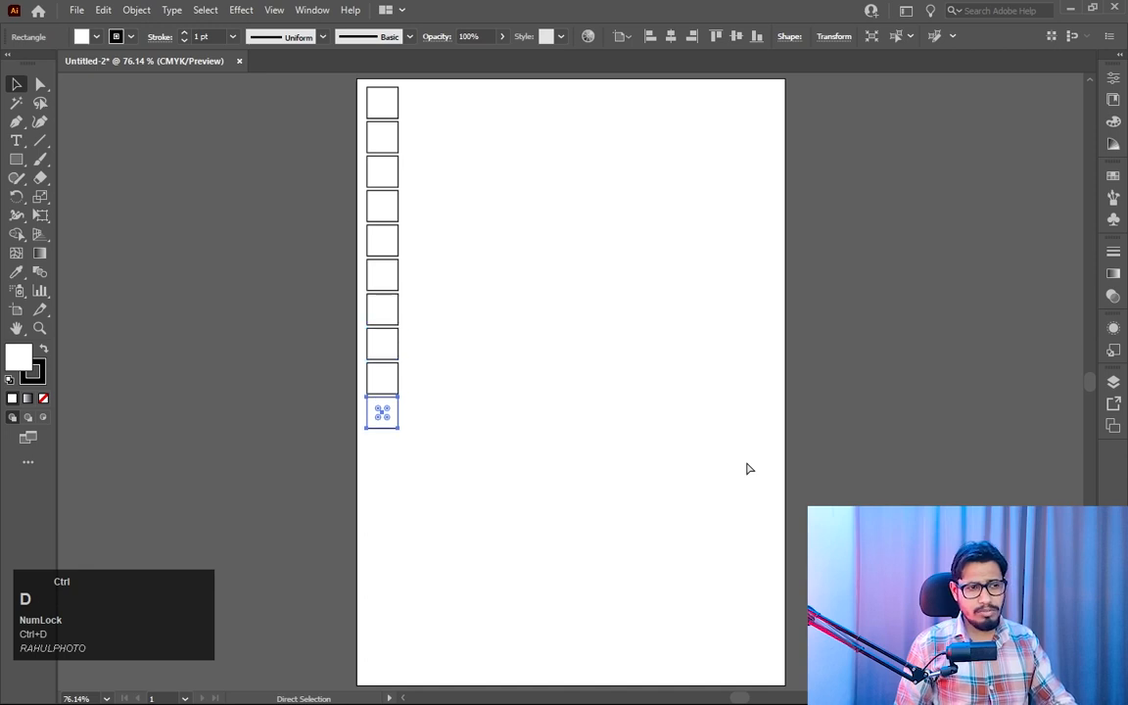
key(ctrl+d)
key(ctrl+d)
key(ctrl+d)
key(ctrl+d)
key(ctrl+d)
key(ctrl+d)
key(ctrl+d)
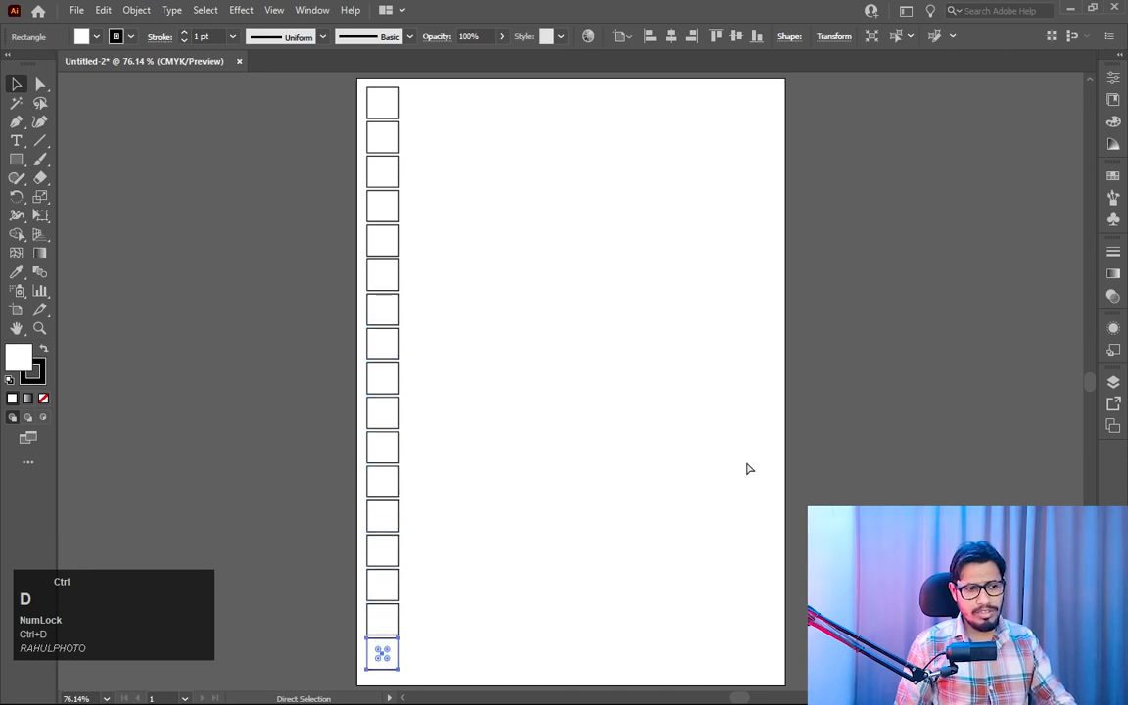
click(479, 179)
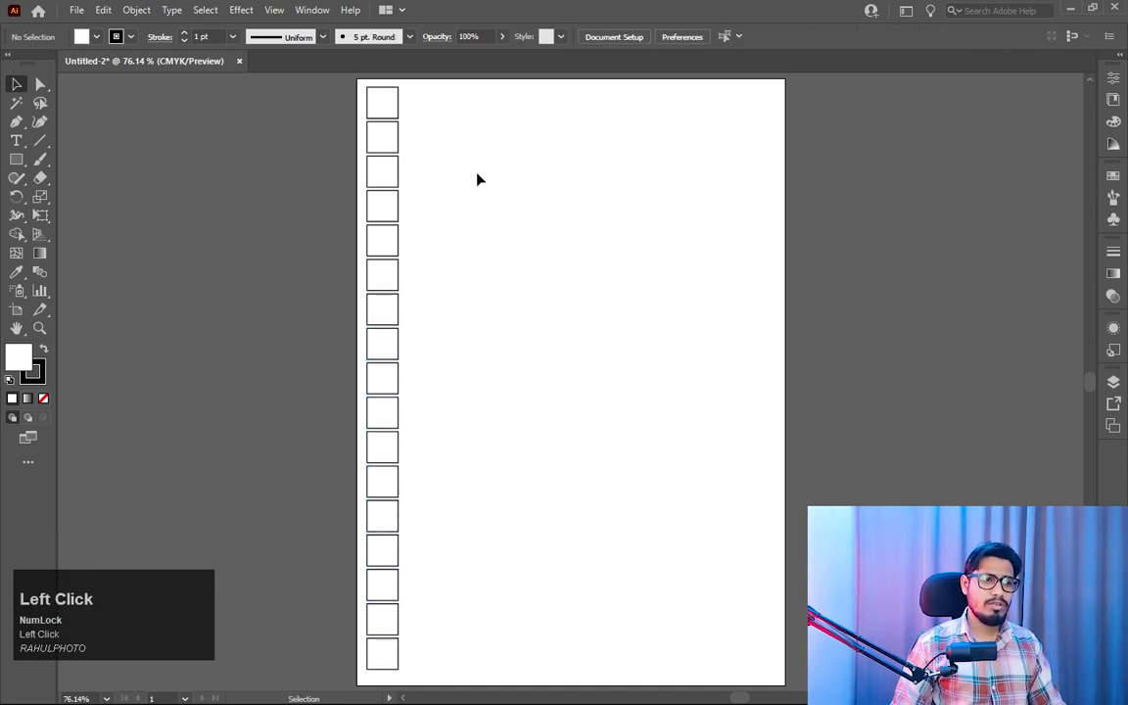
- Select the whole column of squares and place a copy beside it, offset about 0.68 in to the right and 0.42 in upward
drag(442, 103, 349, 615)
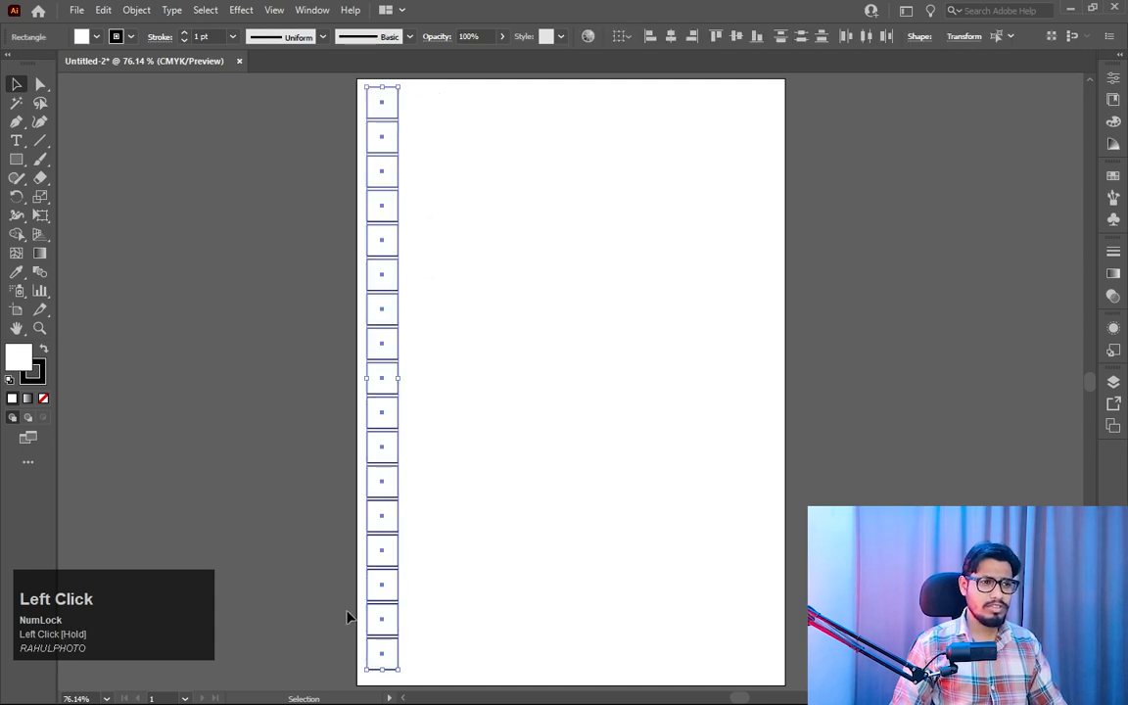
key(ctrl+plus)
key(ctrl+plus)
key(ctrl+plus)
key(ctrl+plus)
key(ctrl+plus)
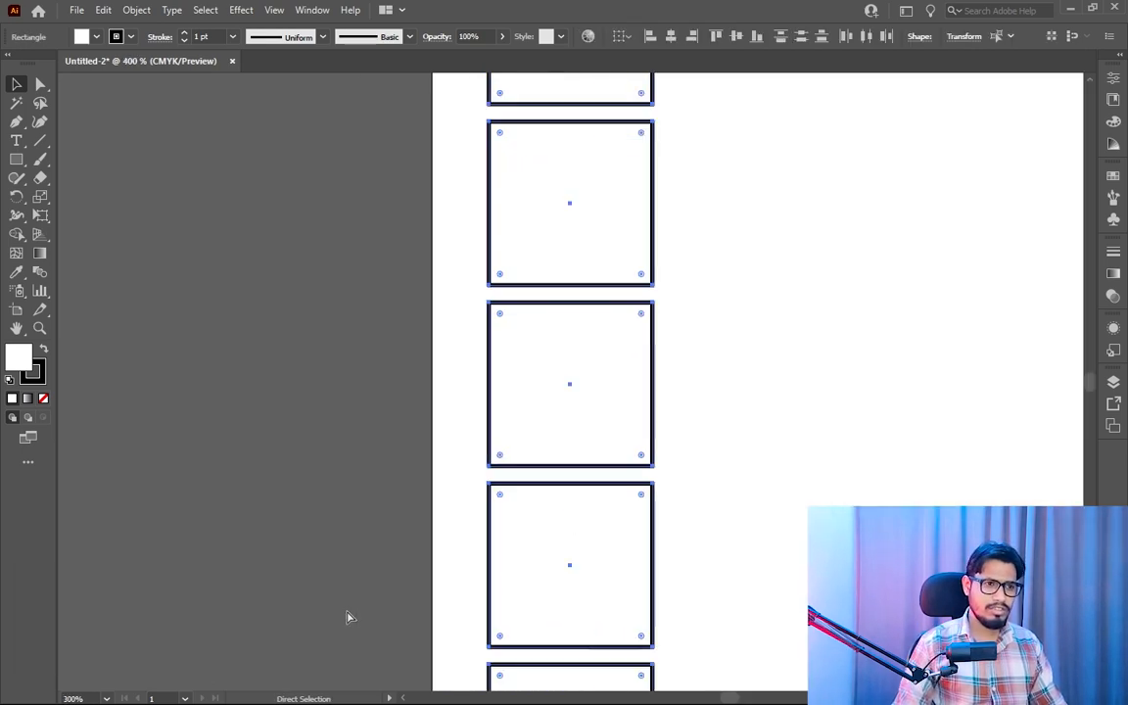
key(space)
drag(356, 605, 134, 548)
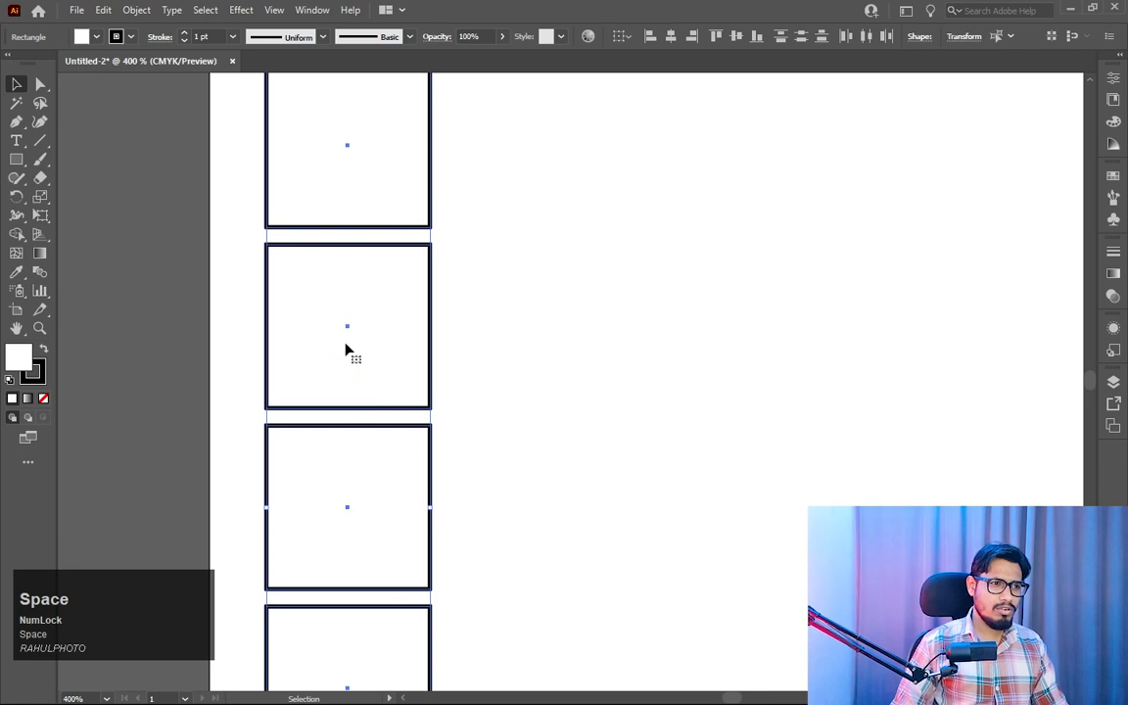
drag(347, 333, 536, 218)
key(alt)
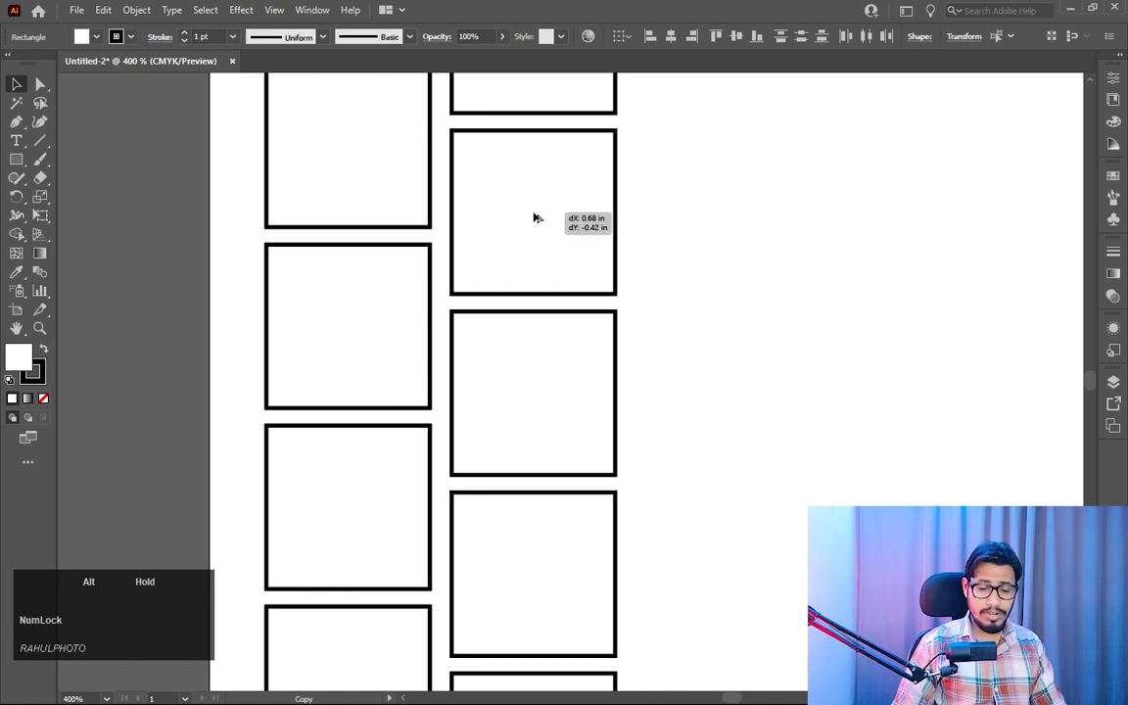
drag(535, 217, 535, 218)
key(shift)
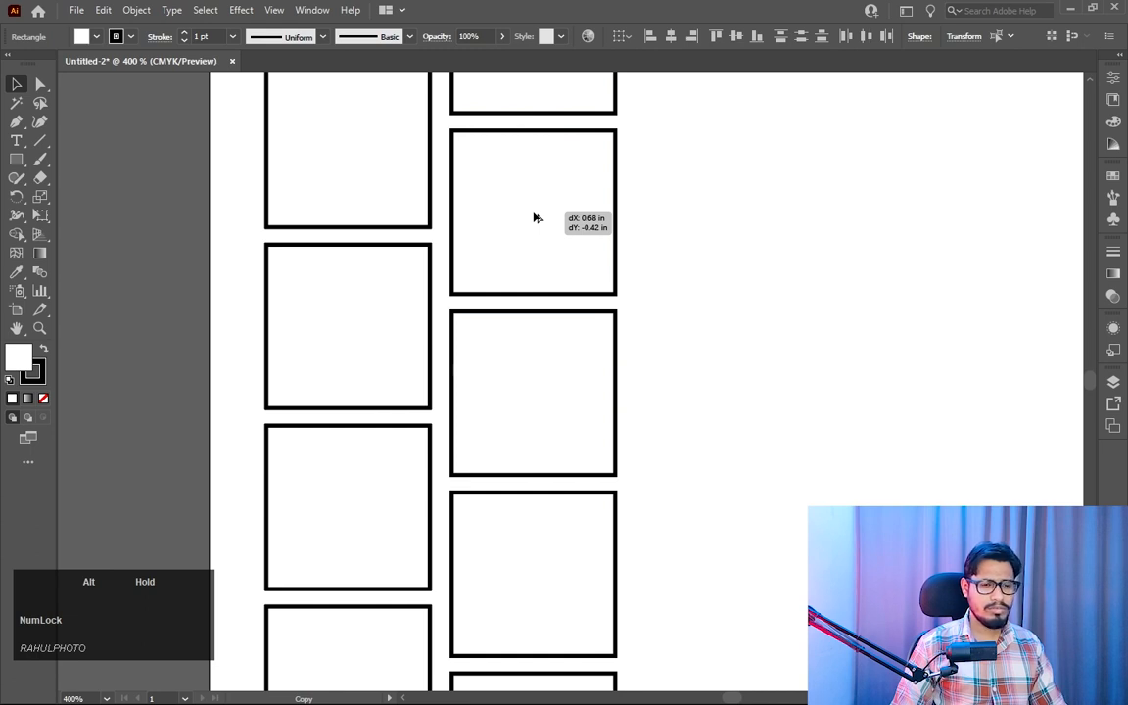
drag(535, 218, 534, 218)
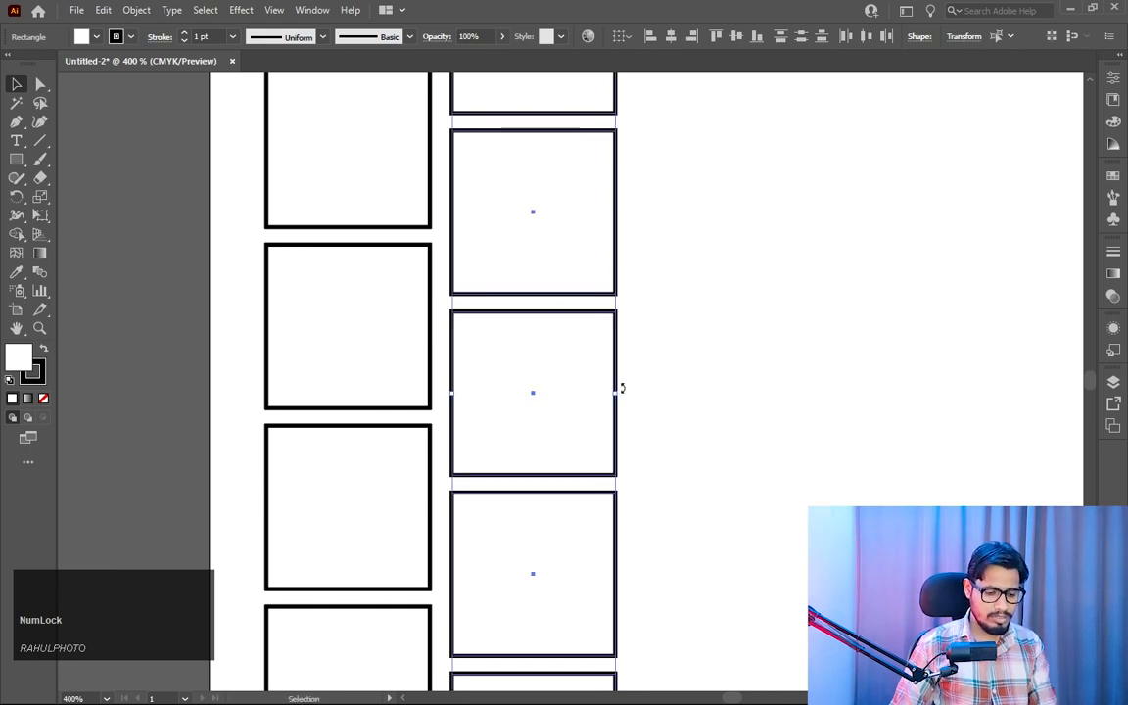
key(ctrl)
key(ctrl+0)
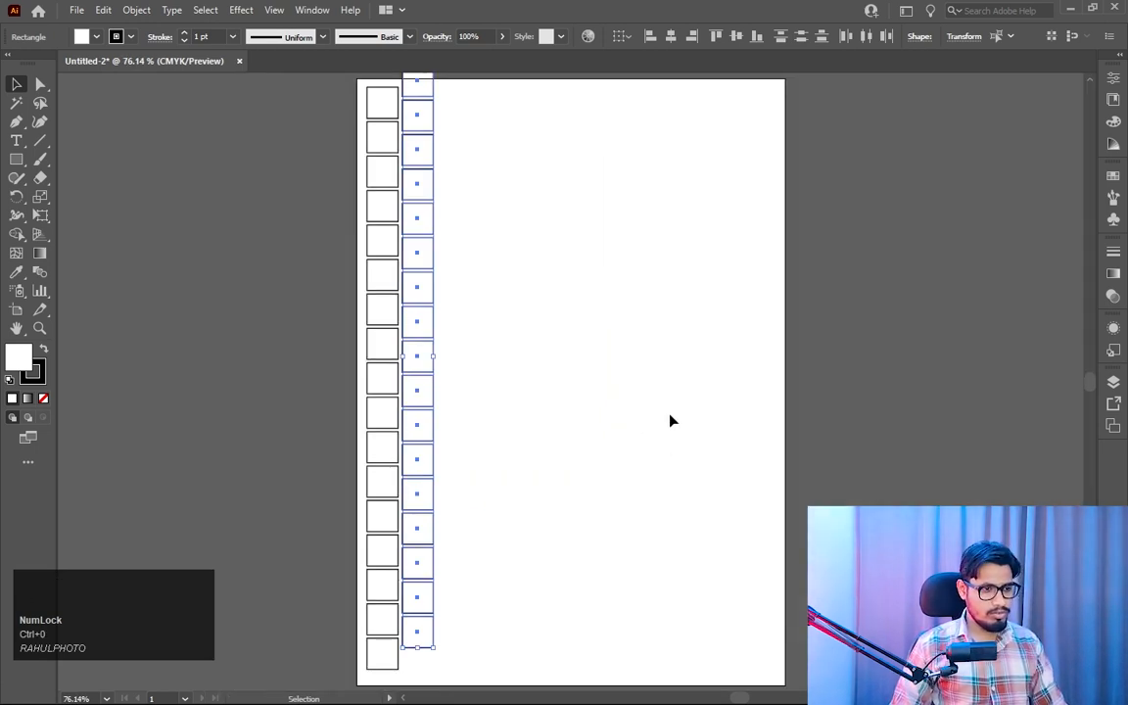
- Select both staggered columns of squares and place a copy of the pair straight to the right, keeping the same narrow gap of about 0.08 in
click(514, 225)
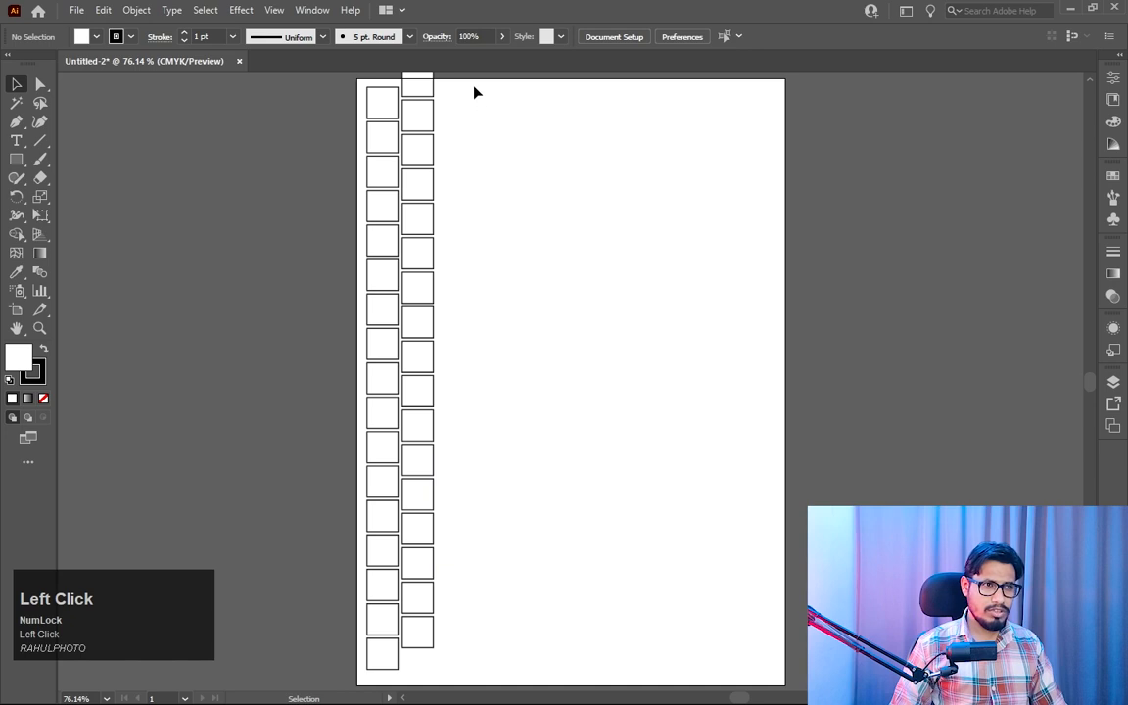
drag(473, 91, 315, 675)
drag(411, 452, 492, 436)
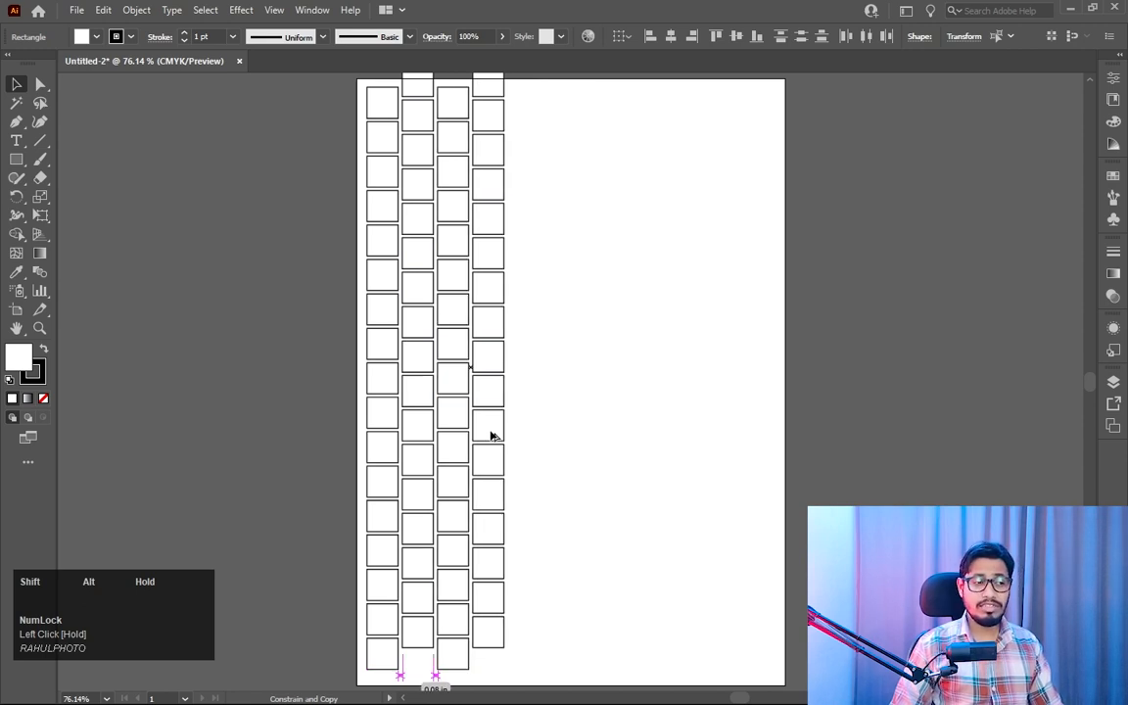
drag(493, 436, 492, 436)
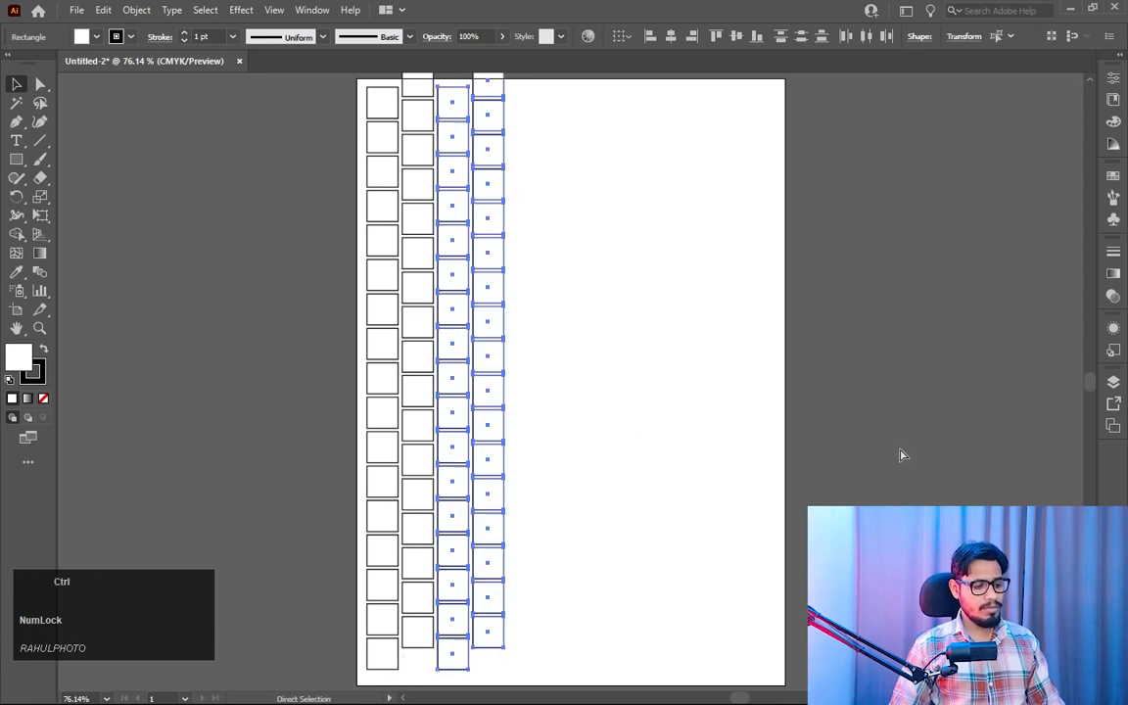
- Repeat the pair duplication four times until 12 staggered columns span the artboard's width, and deselect
key(ctrl+d)
key(ctrl+d)
key(ctrl+d)
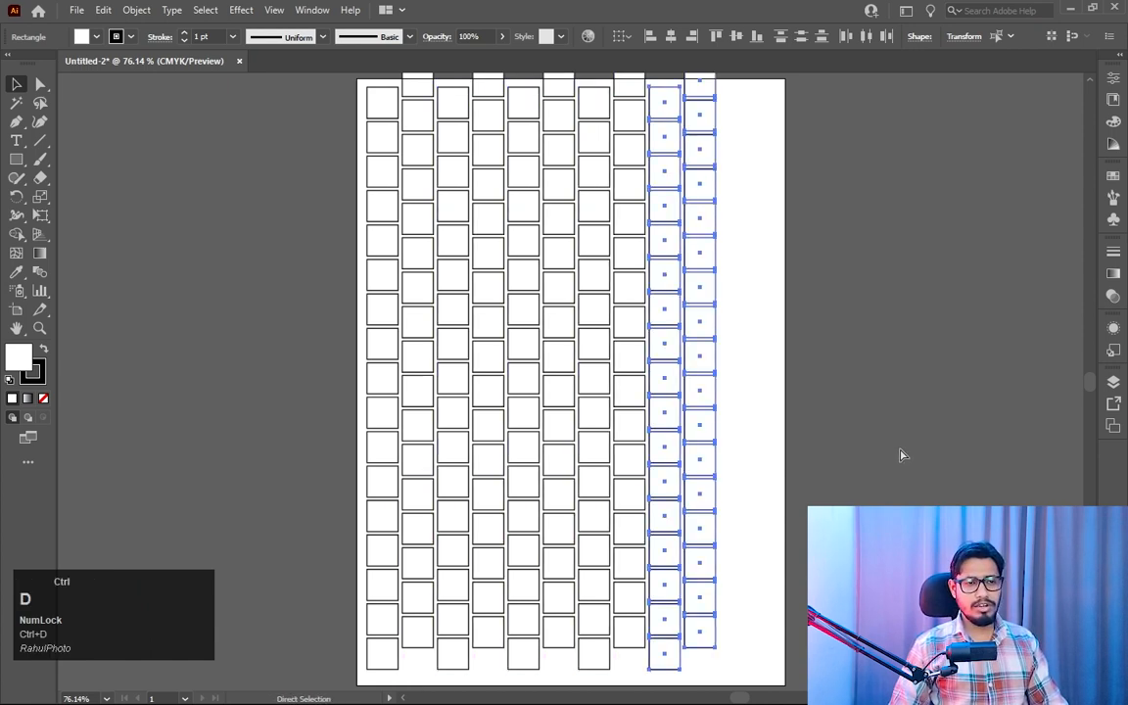
key(ctrl+d)
click(855, 228)
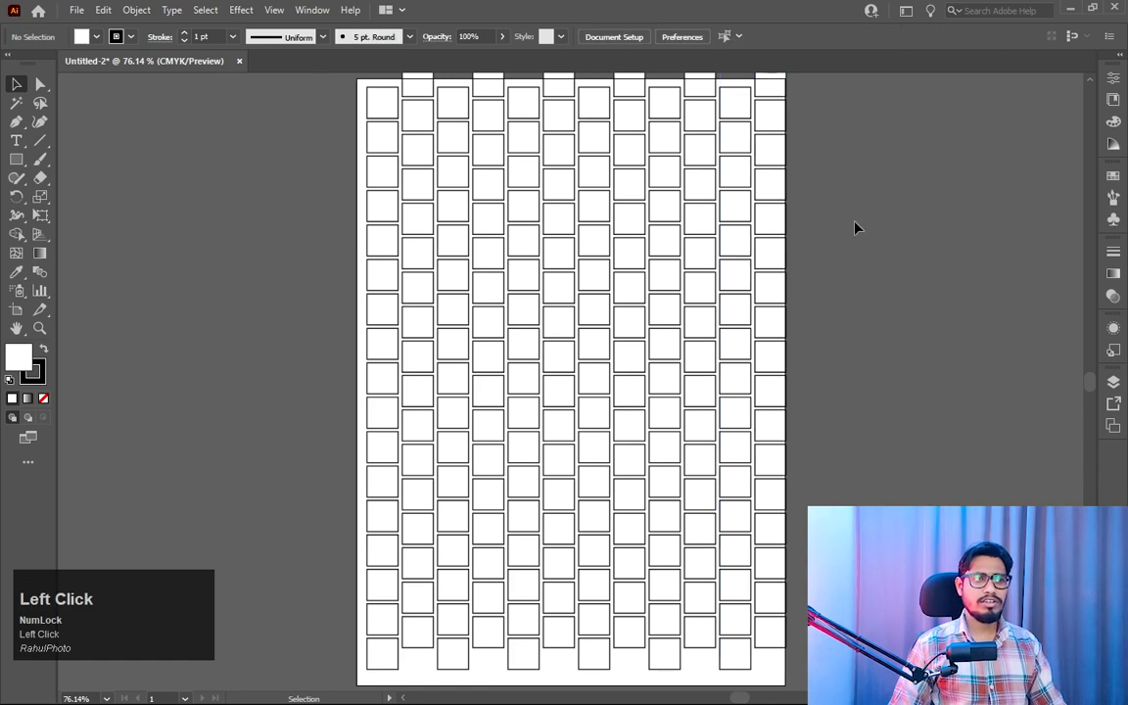
- Select the entire grid of squares and scale it down proportionally from opposite corners so it fits inside the artboard with margins, then deselect
key(z)
drag(829, 379, 783, 352)
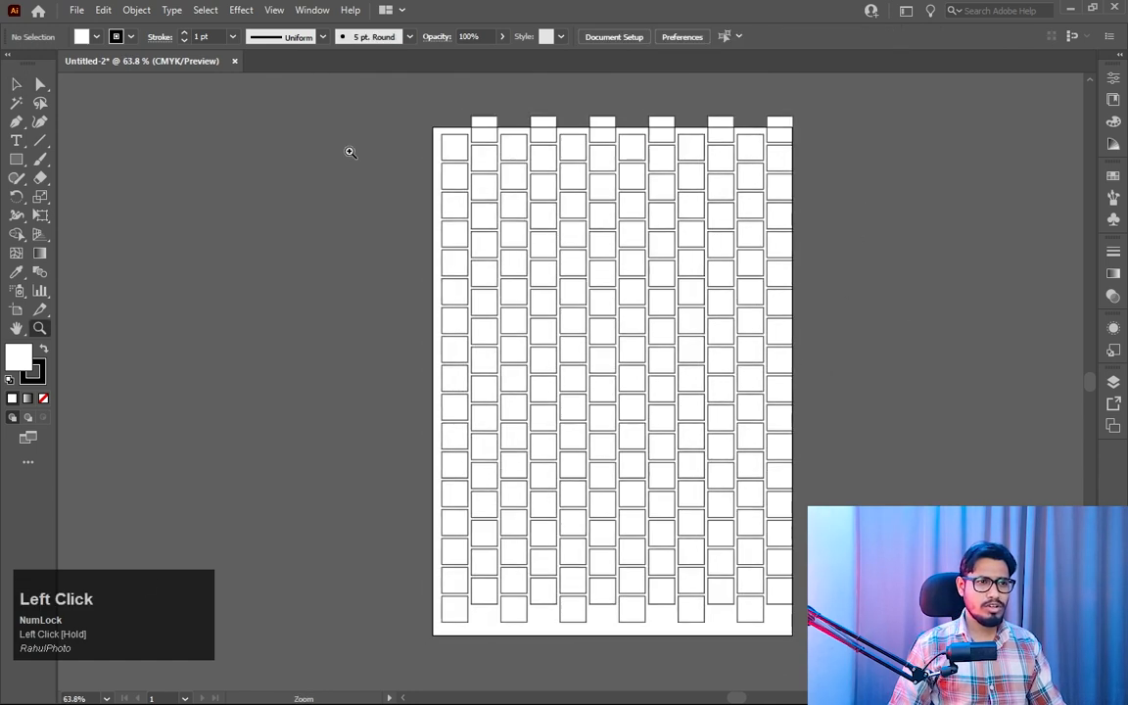
click(21, 89)
drag(328, 110, 789, 617)
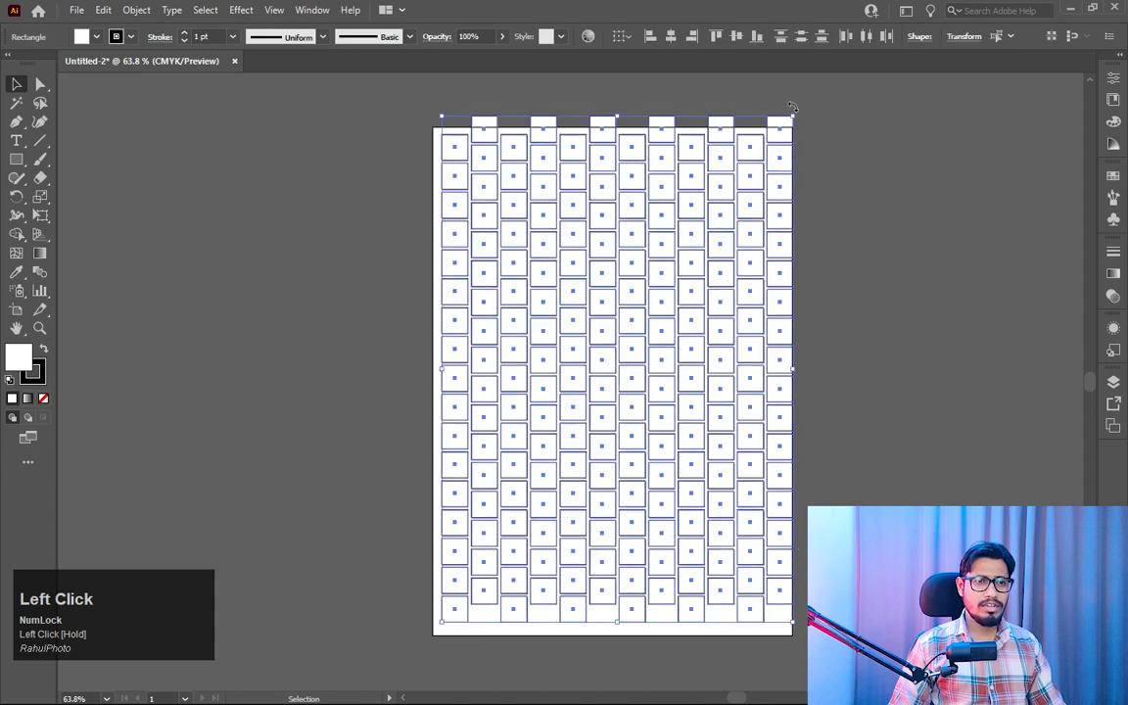
key(shift)
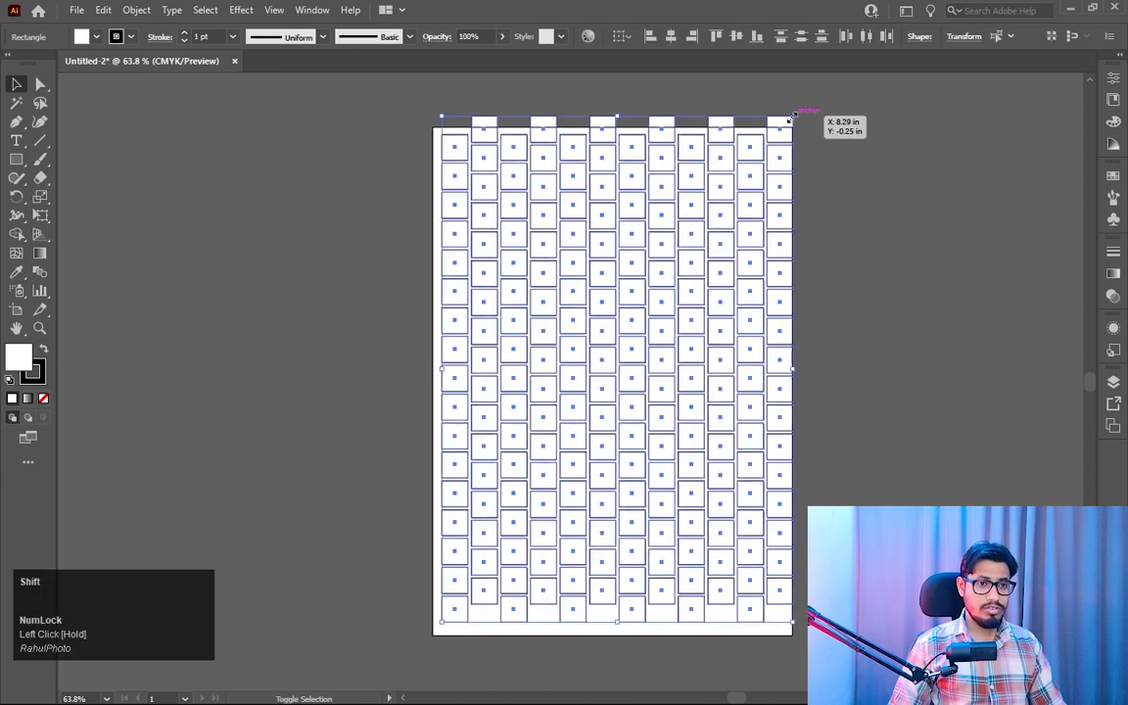
drag(793, 115, 768, 154)
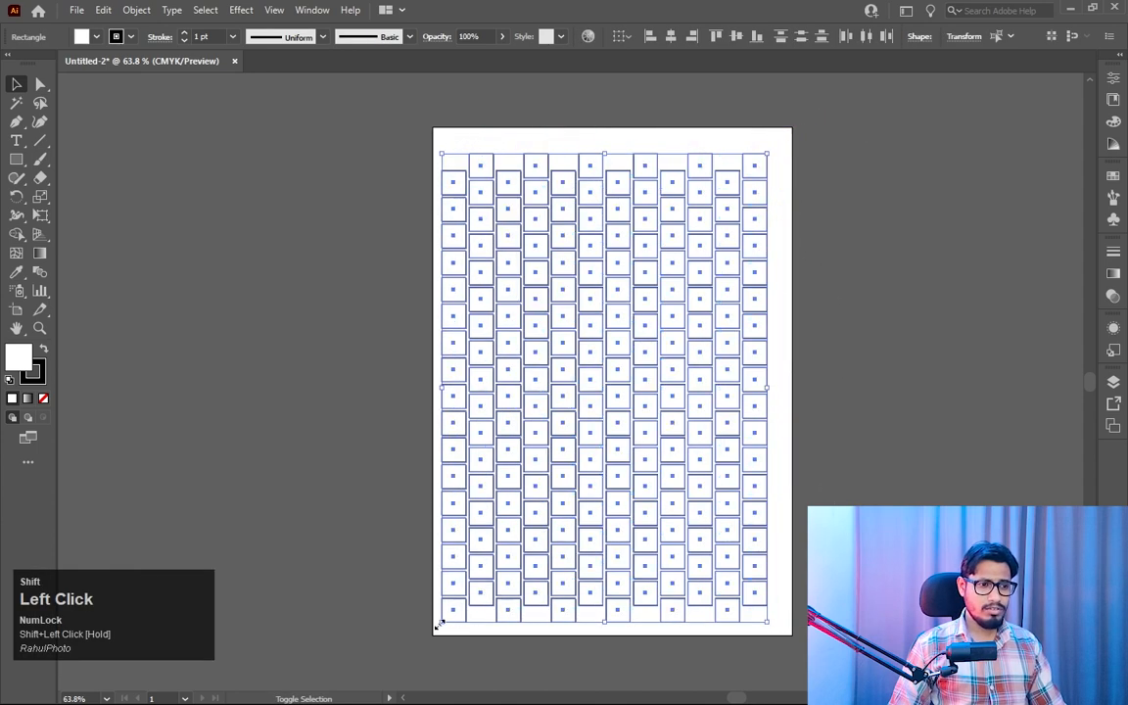
drag(440, 624, 447, 615)
click(955, 429)
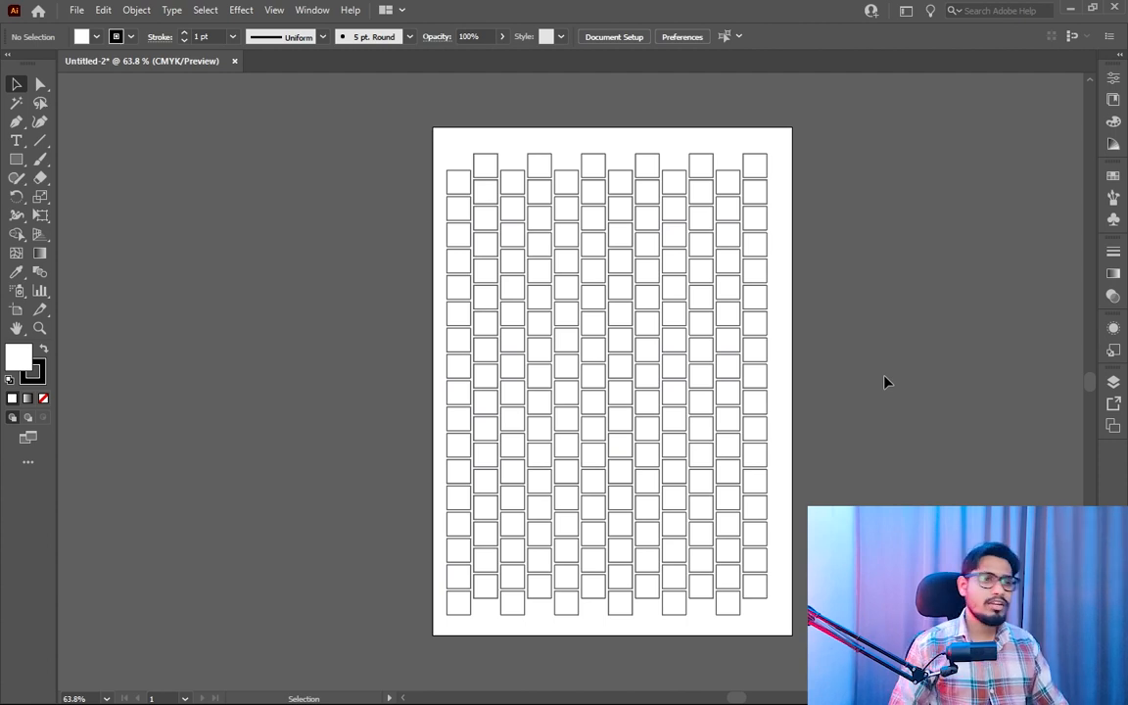
- Select all the squares and set their stroke colour to mid grey 8C8C8C
key(z)
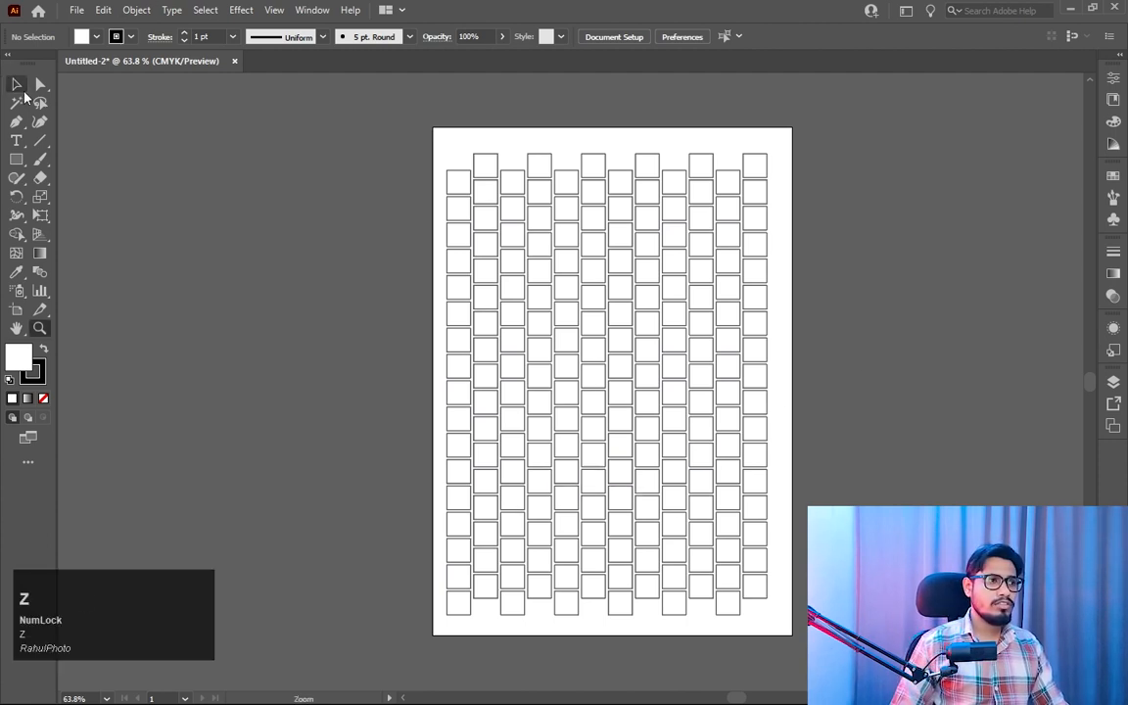
click(20, 88)
click(691, 499)
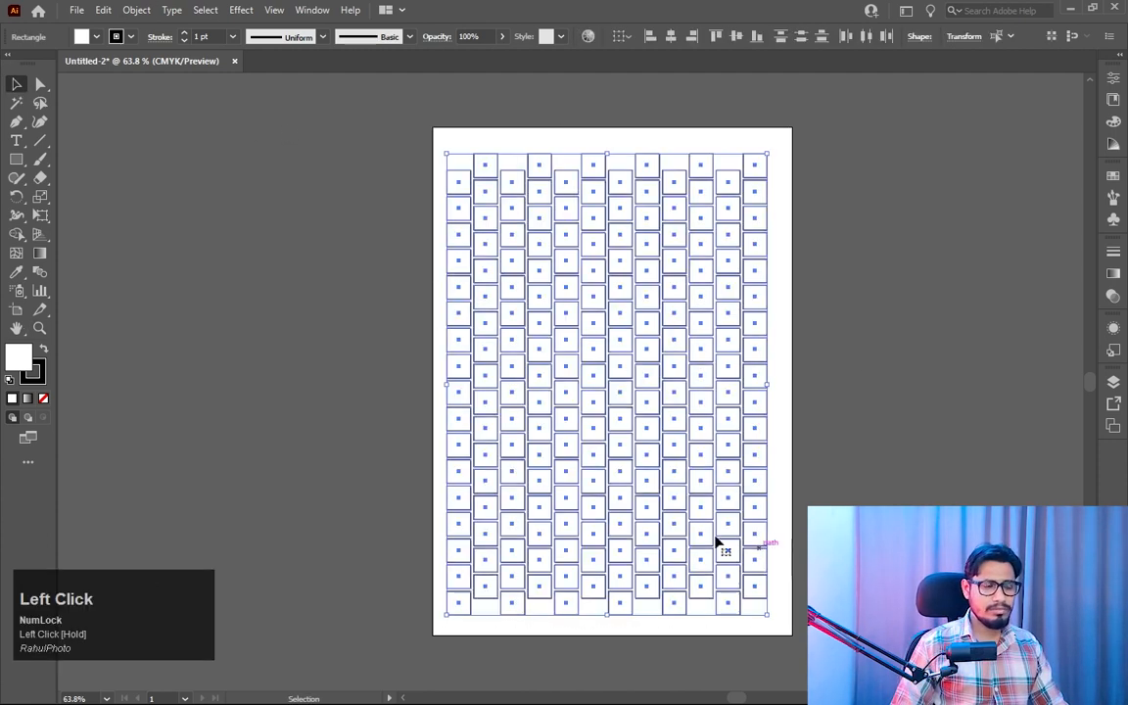
key(z)
drag(539, 335, 577, 239)
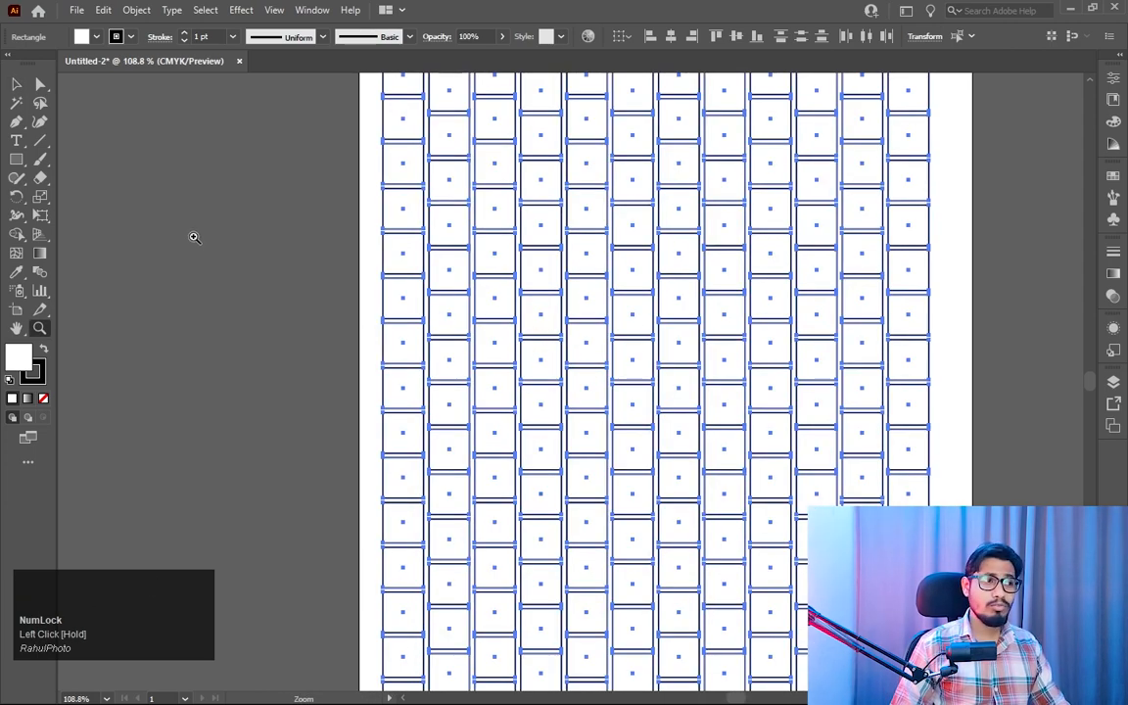
double_click(42, 381)
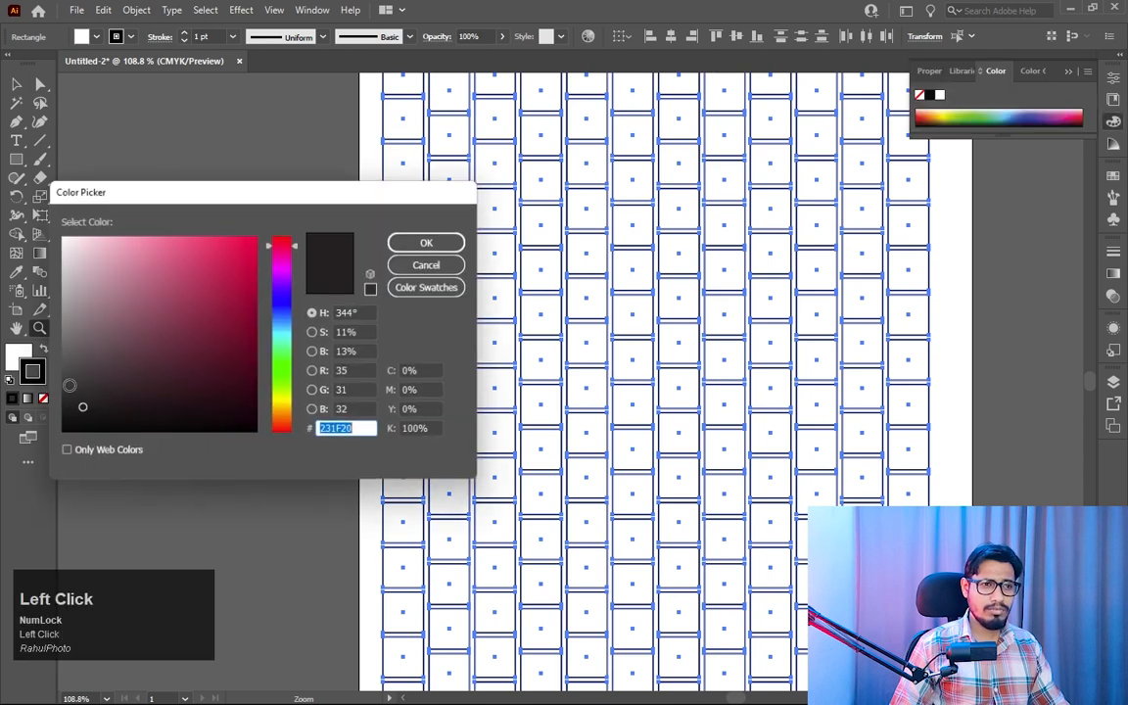
drag(261, 207, 312, 203)
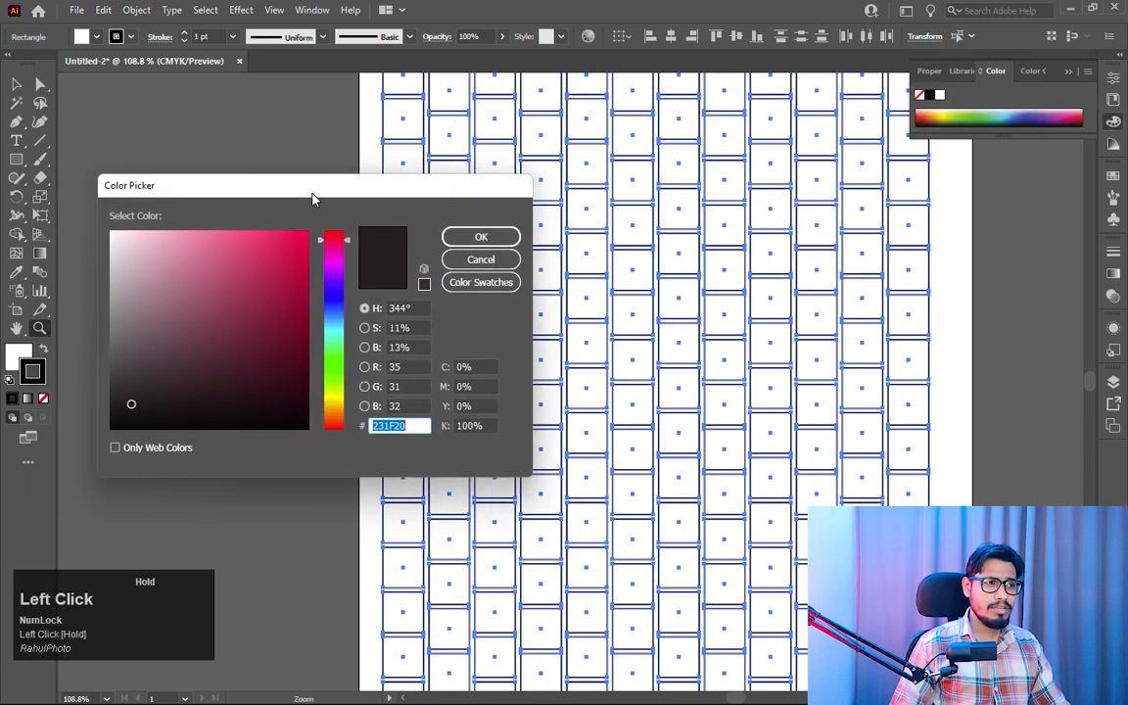
mouse_move(172, 366)
mouse_down()
mouse_move(114, 345)
mouse_move(105, 306)
mouse_move(104, 319)
mouse_up()
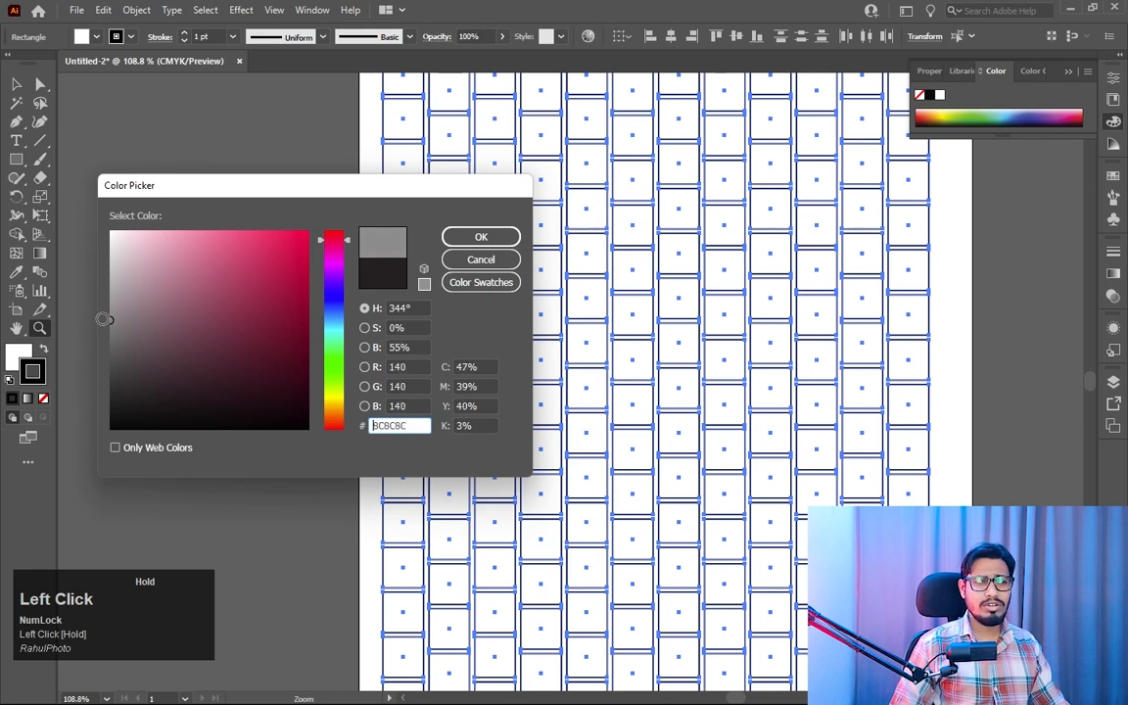
click(479, 237)
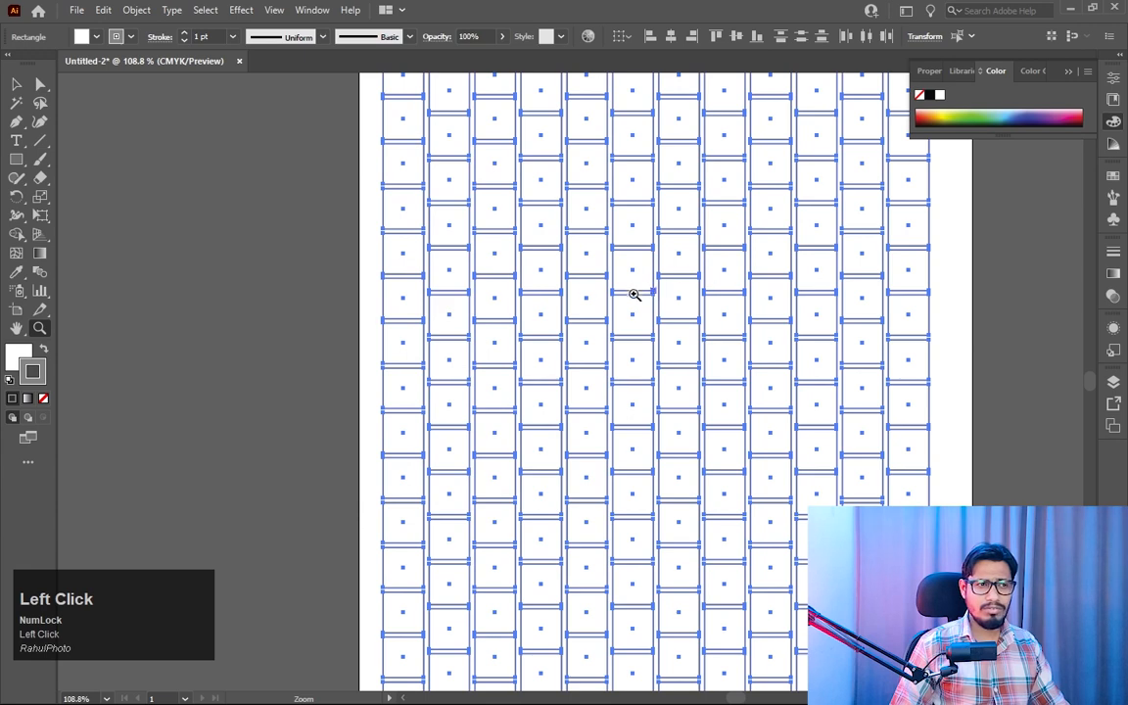
- Set the fill of all the squares to dark grey 3D3D3D and deselect the grid
drag(415, 303, 686, 530)
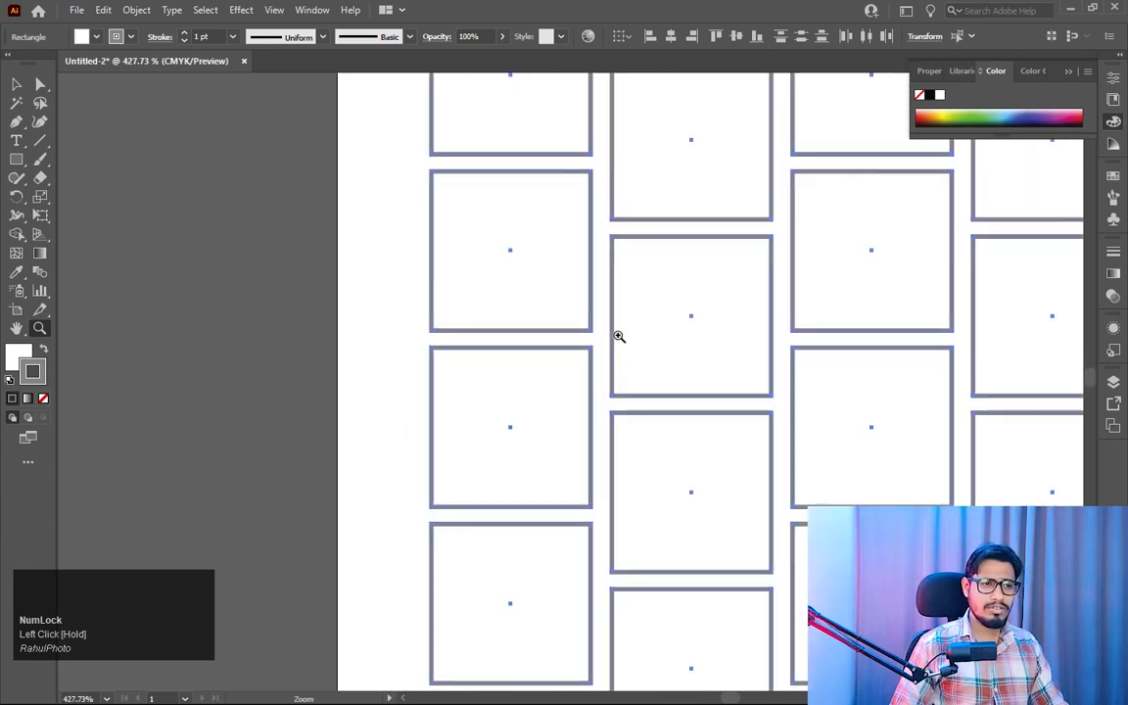
click(13, 359)
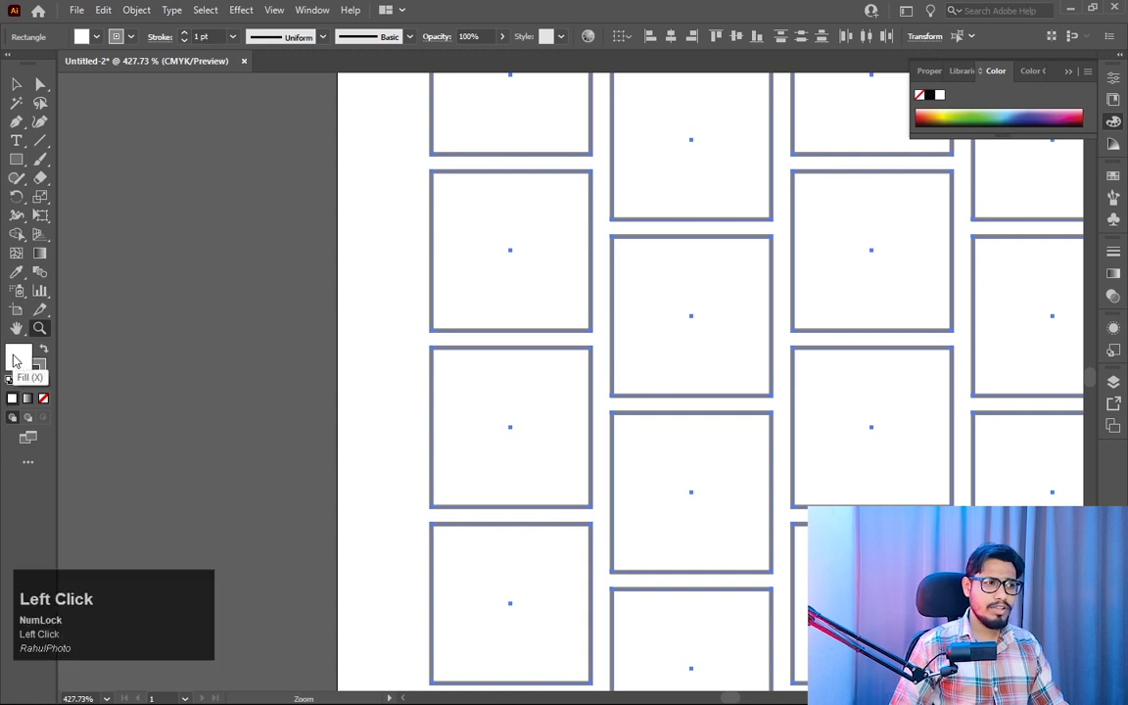
double_click(14, 361)
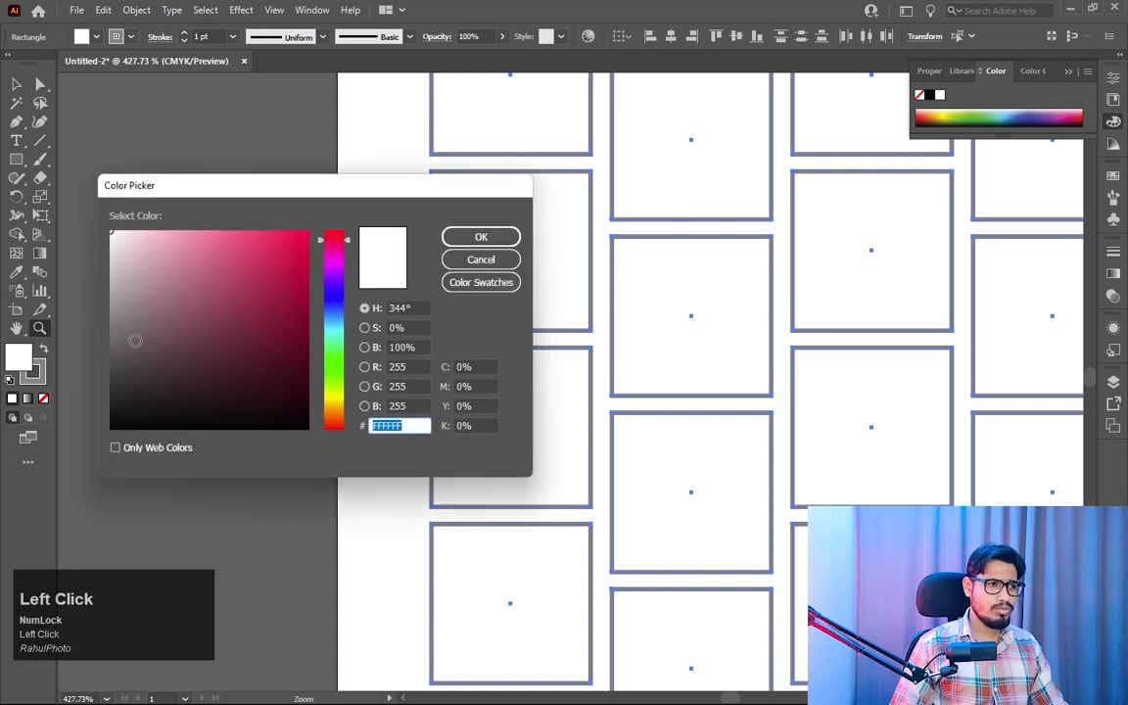
drag(133, 338, 105, 382)
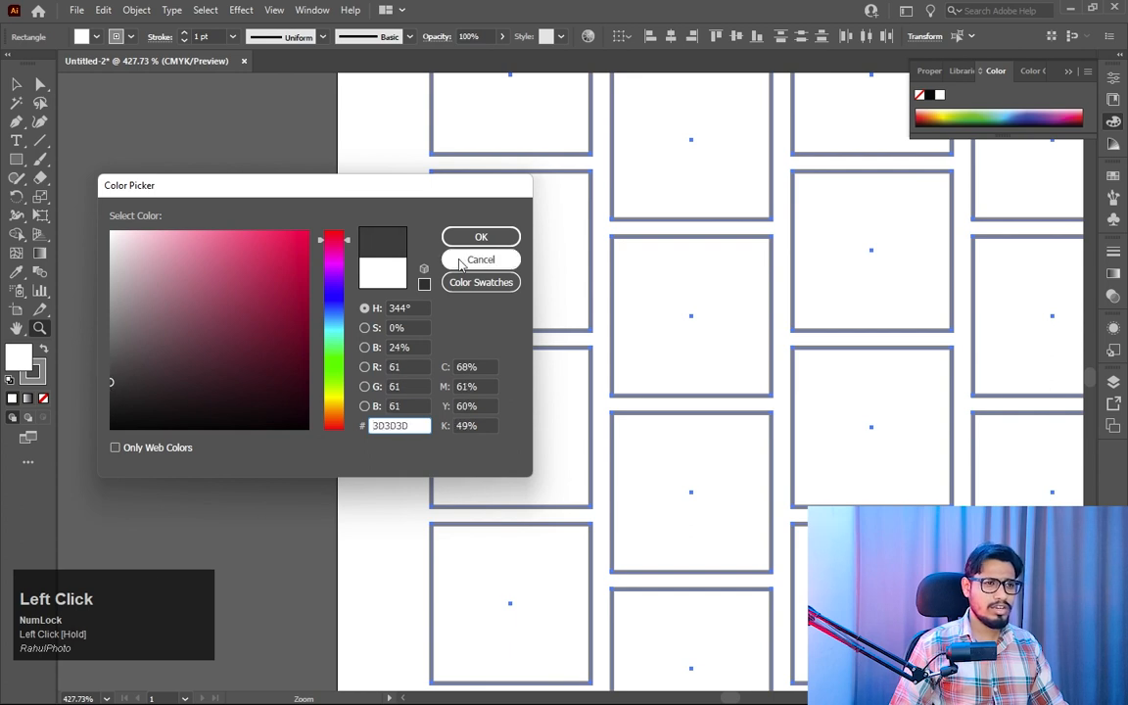
click(481, 237)
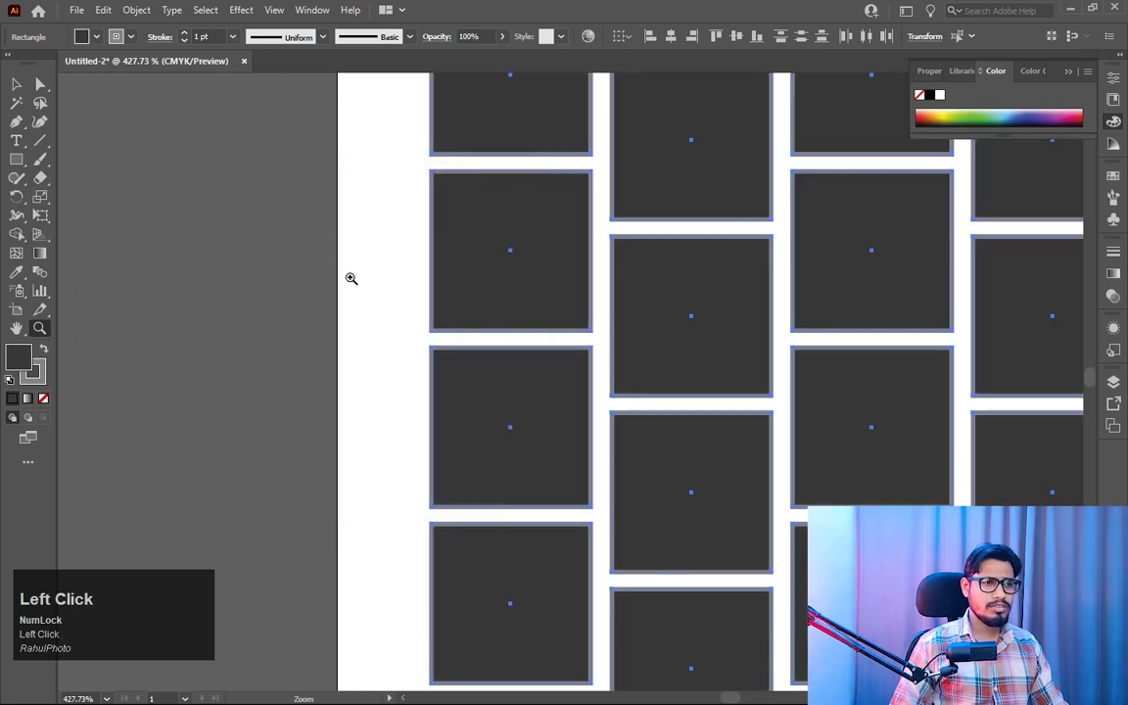
key(z)
drag(597, 382, 214, 174)
key(space)
drag(651, 465, 538, 377)
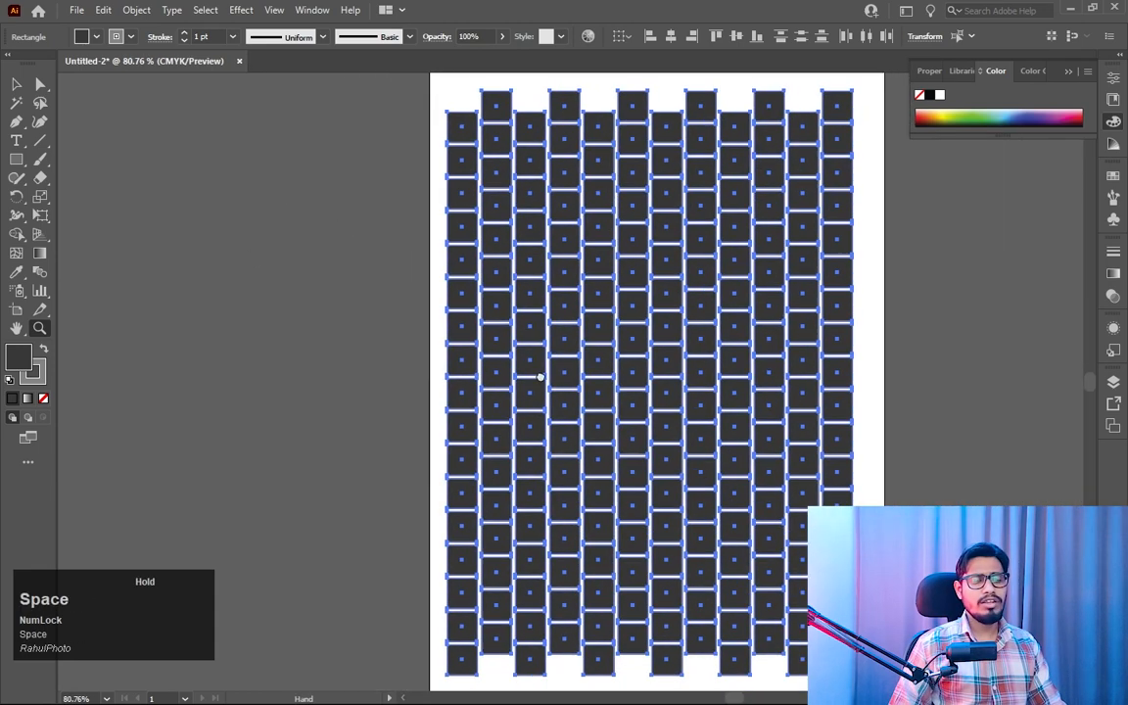
drag(620, 406, 606, 396)
click(16, 87)
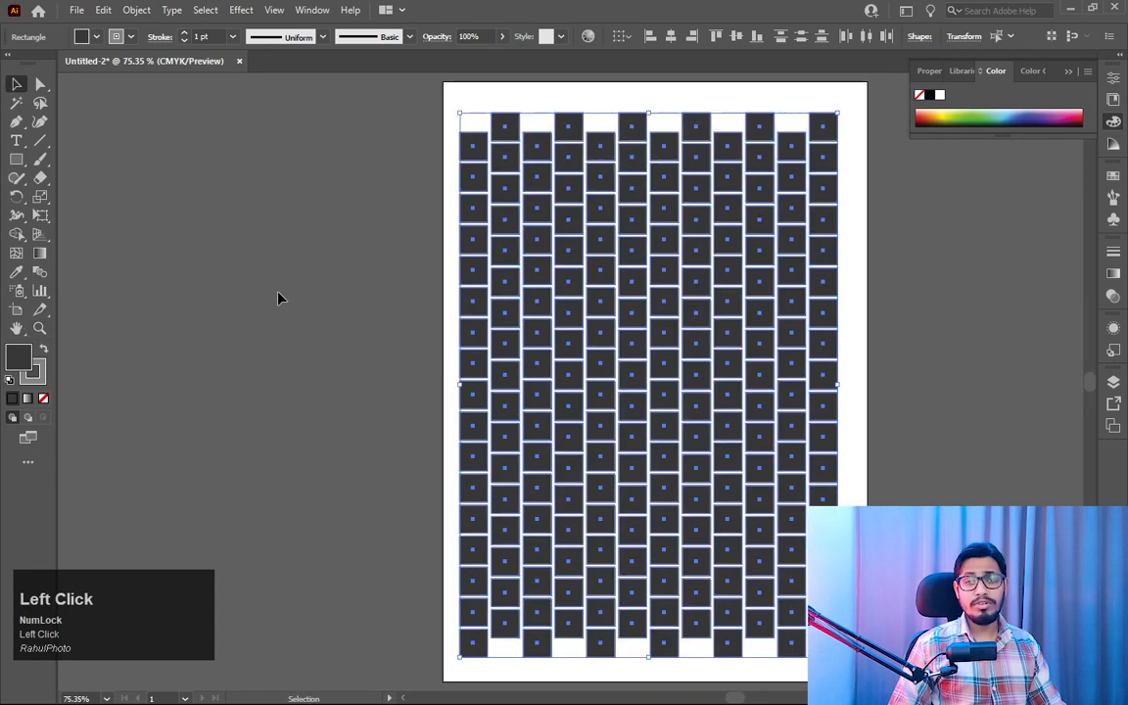
click(278, 296)
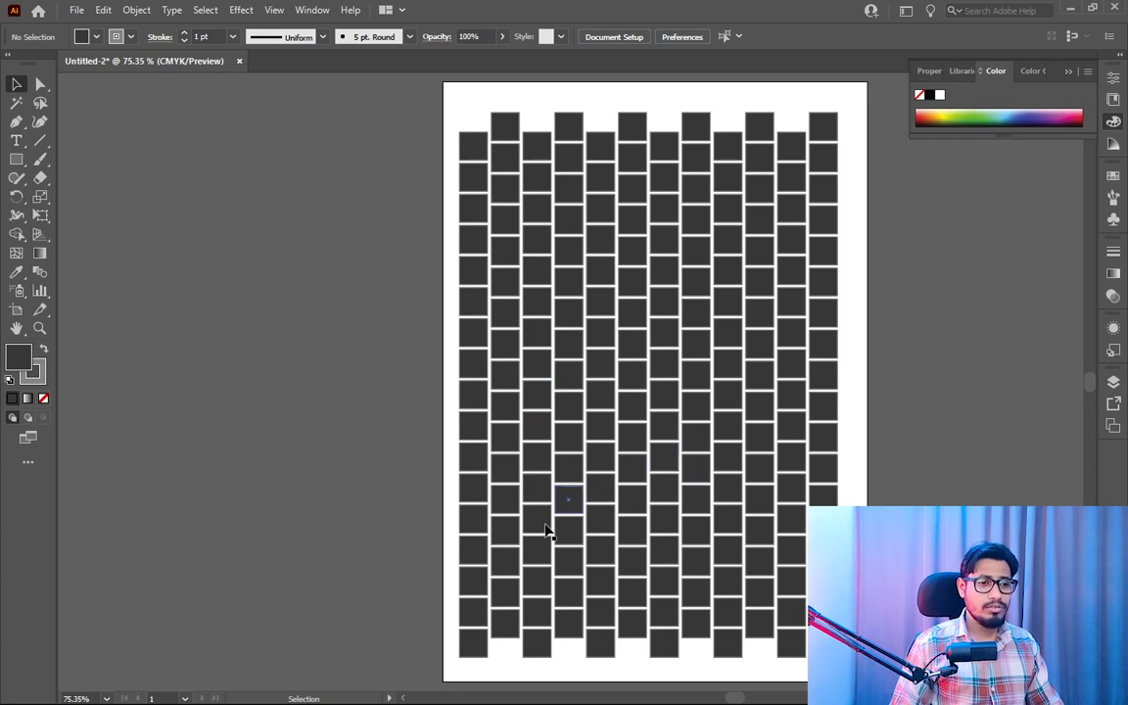
click(505, 600)
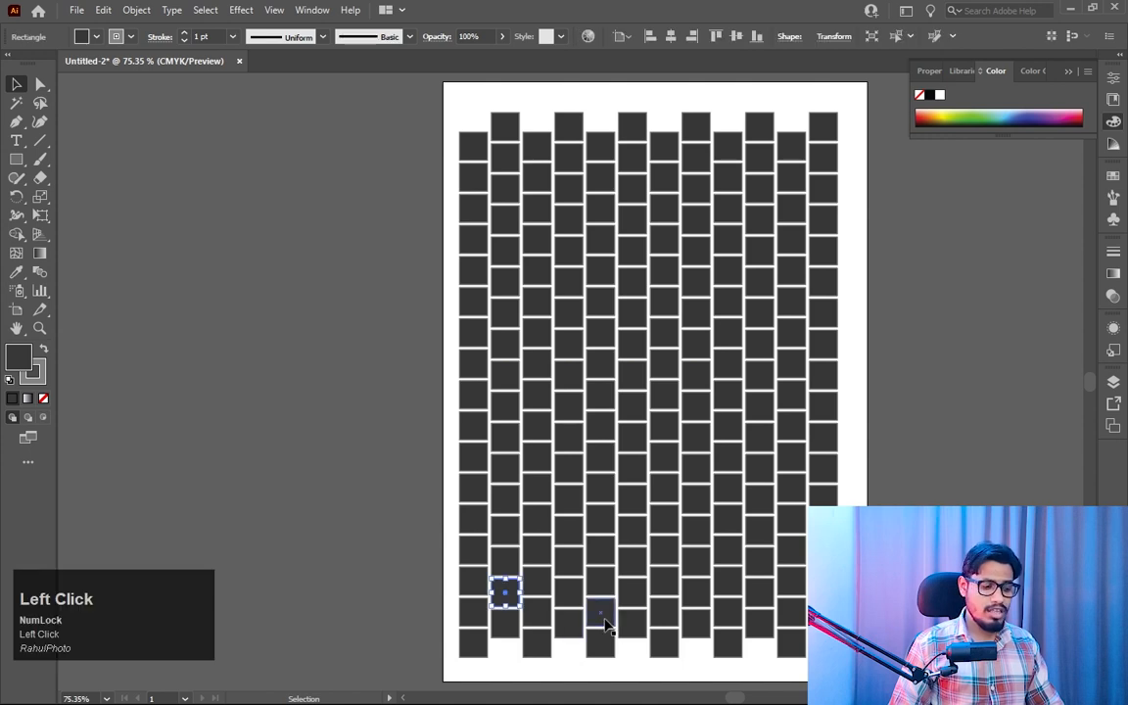
key(shift)
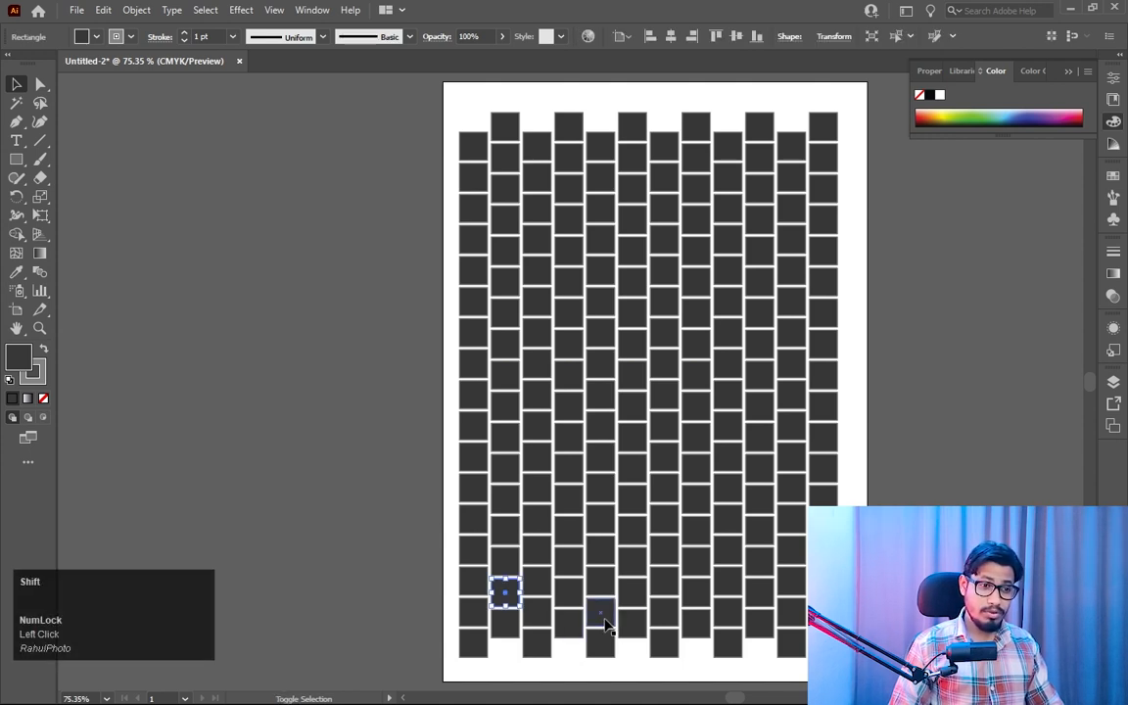
shift+click(501, 593)
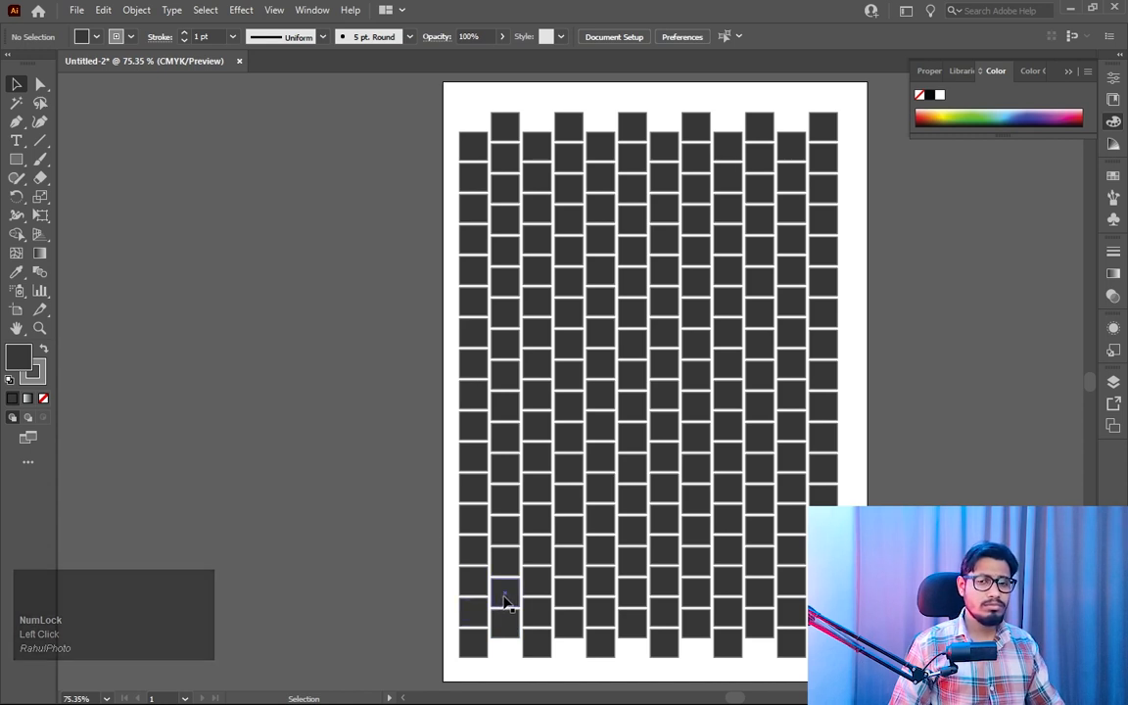
- Select ten individual squares scattered across the grid together, from the lower-left area to the upper rows and the last column
click(504, 598)
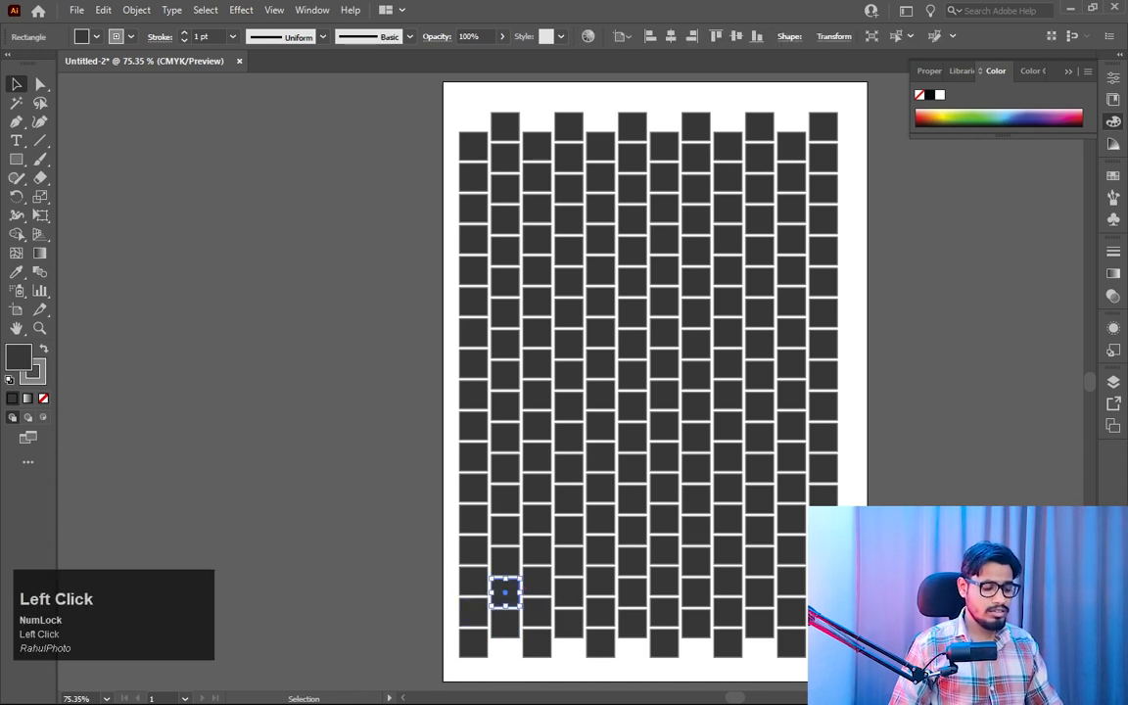
key(shift)
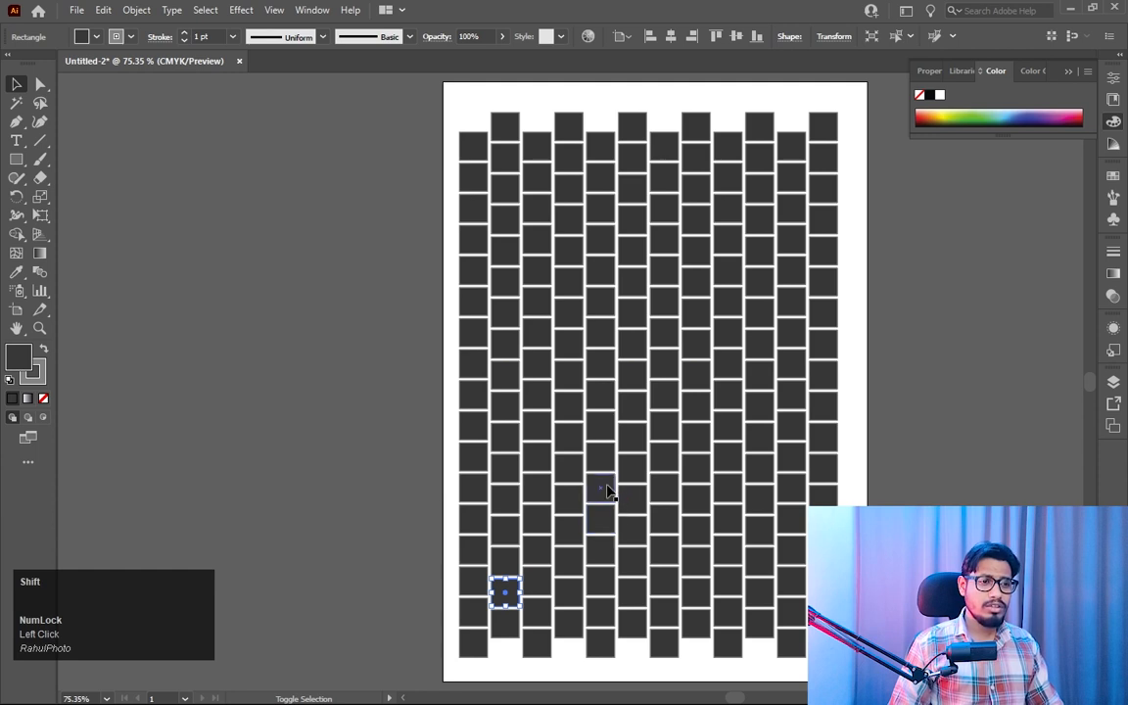
shift+click(574, 497)
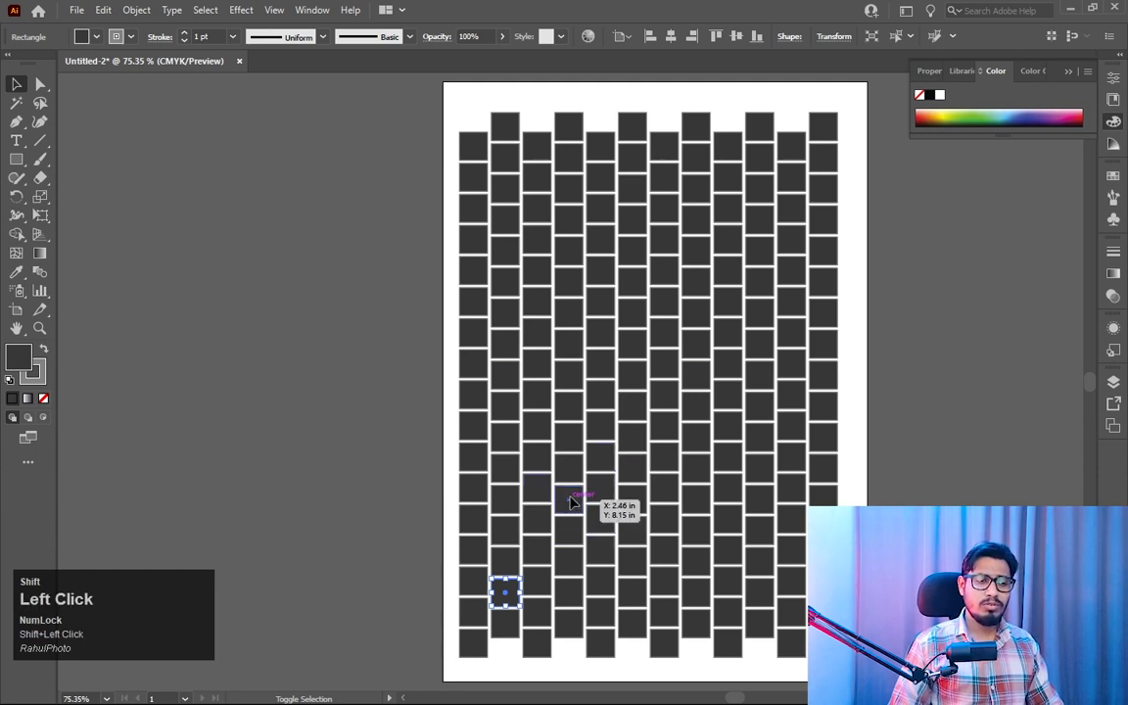
shift+click(695, 500)
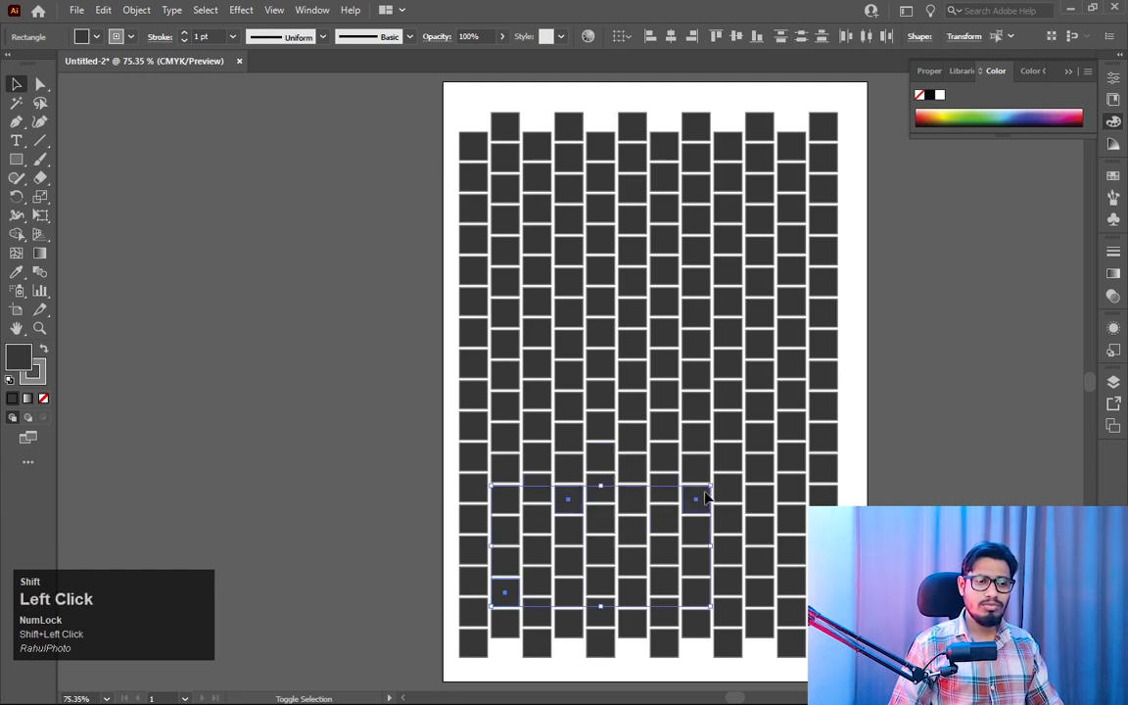
shift+click(727, 393)
shift+click(569, 313)
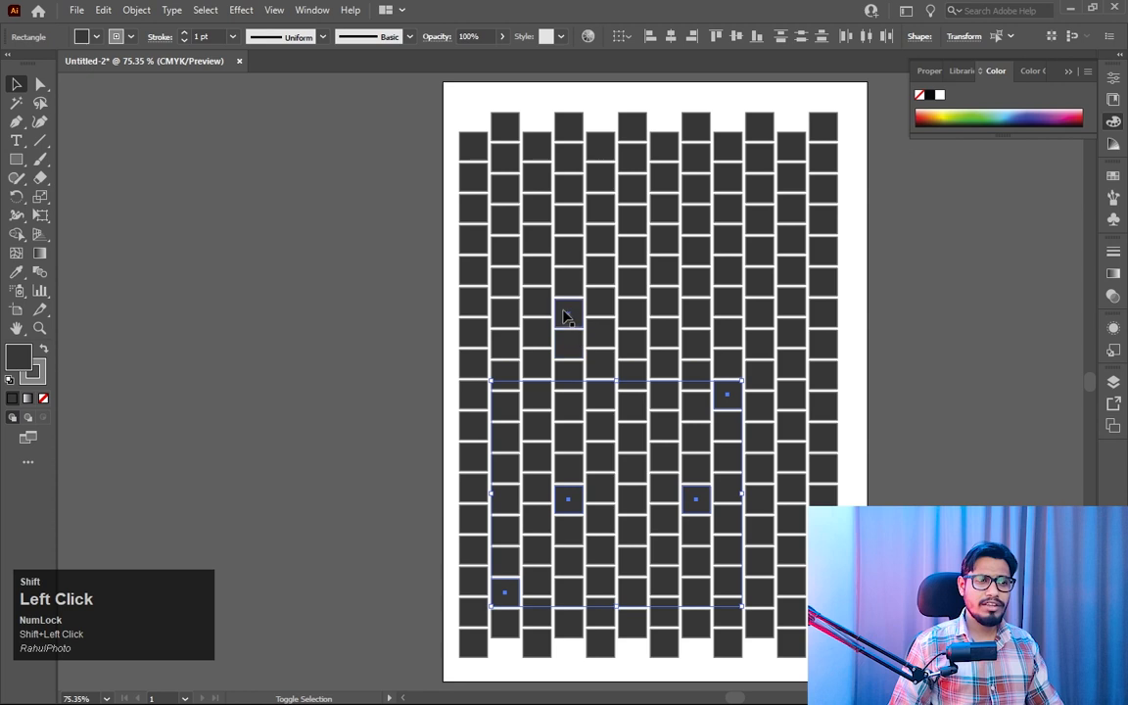
shift+click(759, 250)
shift+click(569, 188)
shift+click(632, 375)
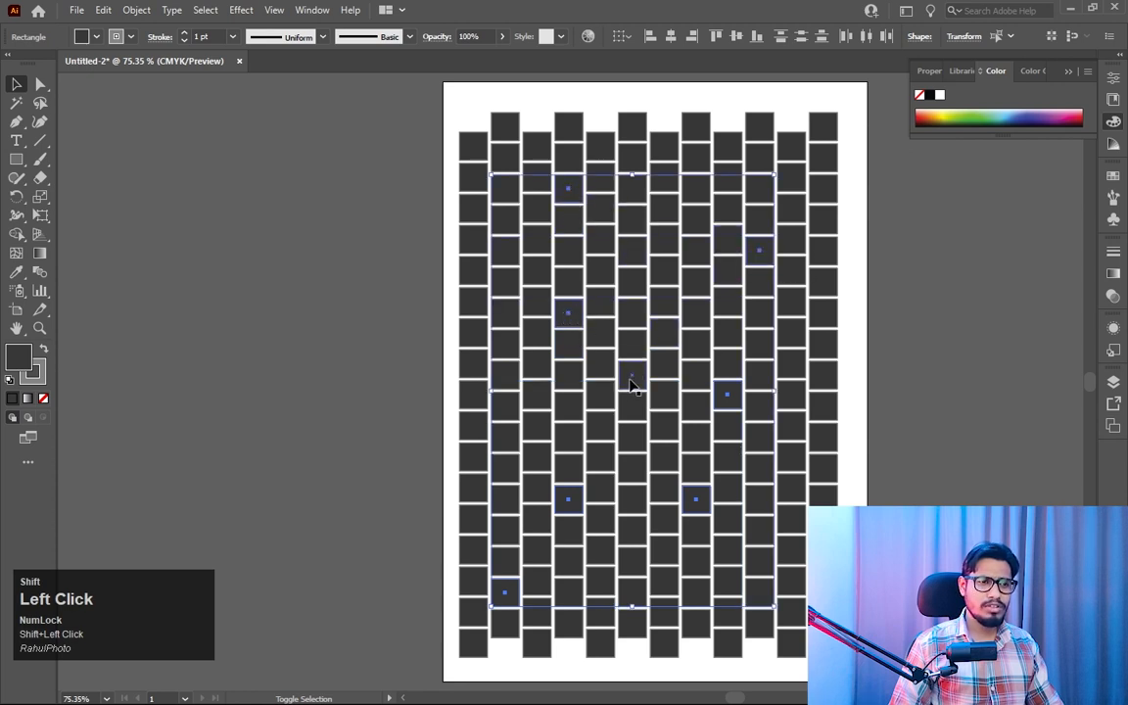
shift+click(824, 561)
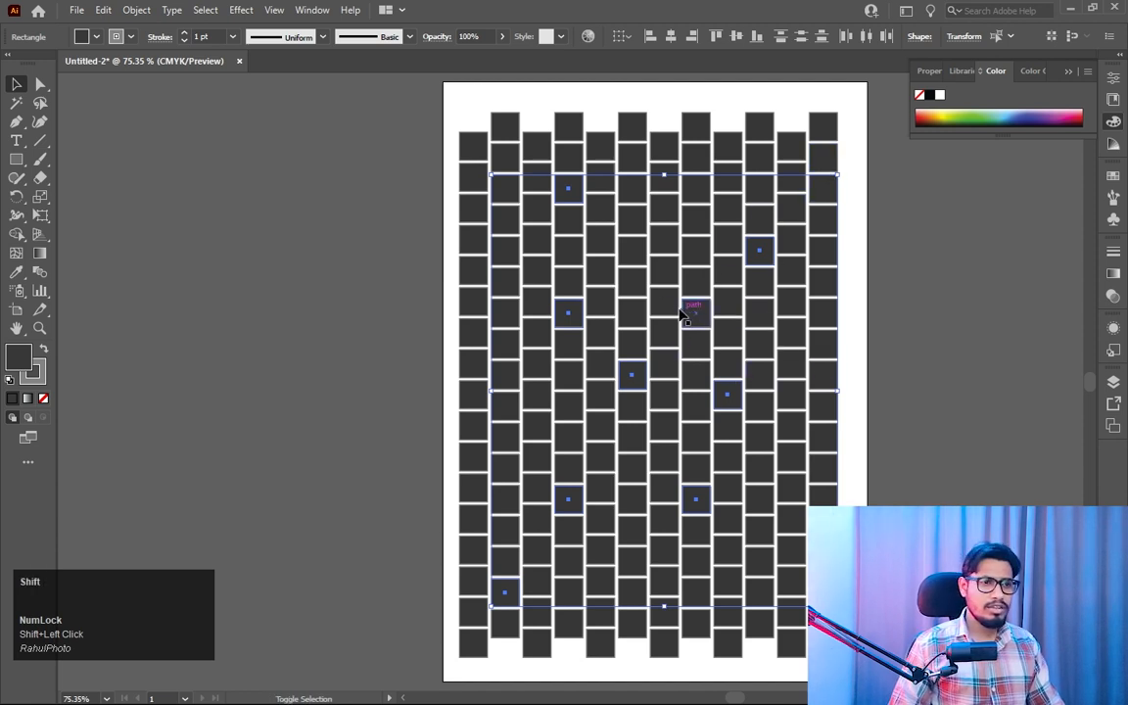
shift+click(664, 274)
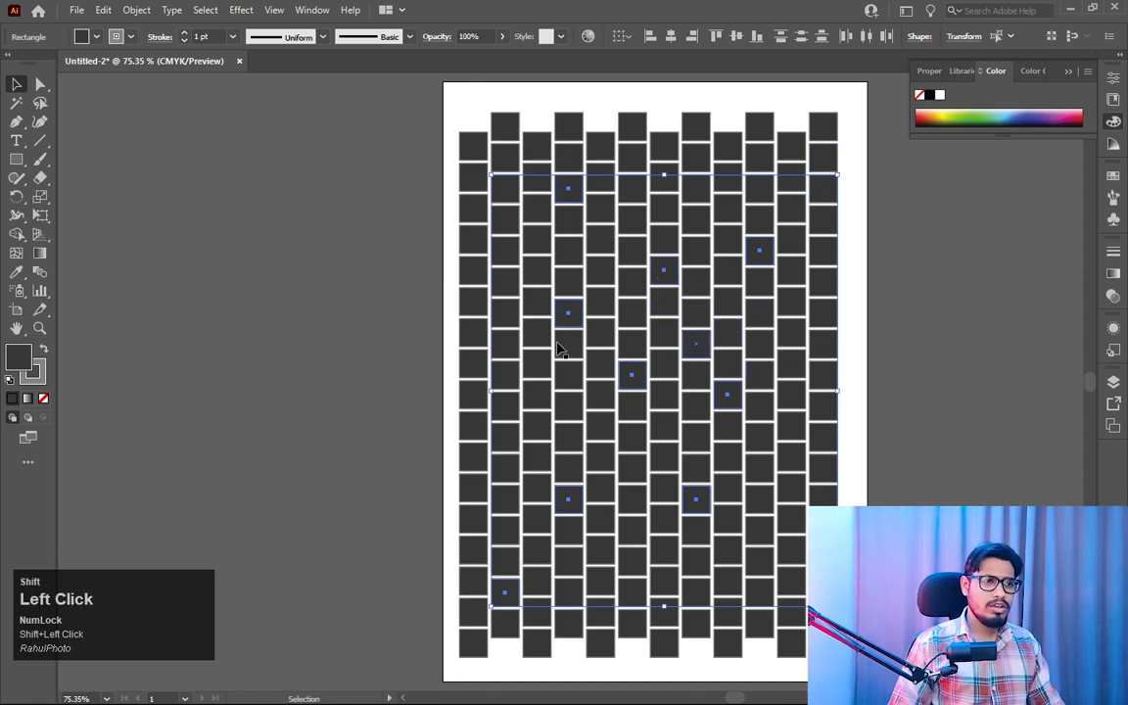
- Try purple and red fills from the CMYK spectrum on the selected squares
double_click(15, 359)
click(471, 261)
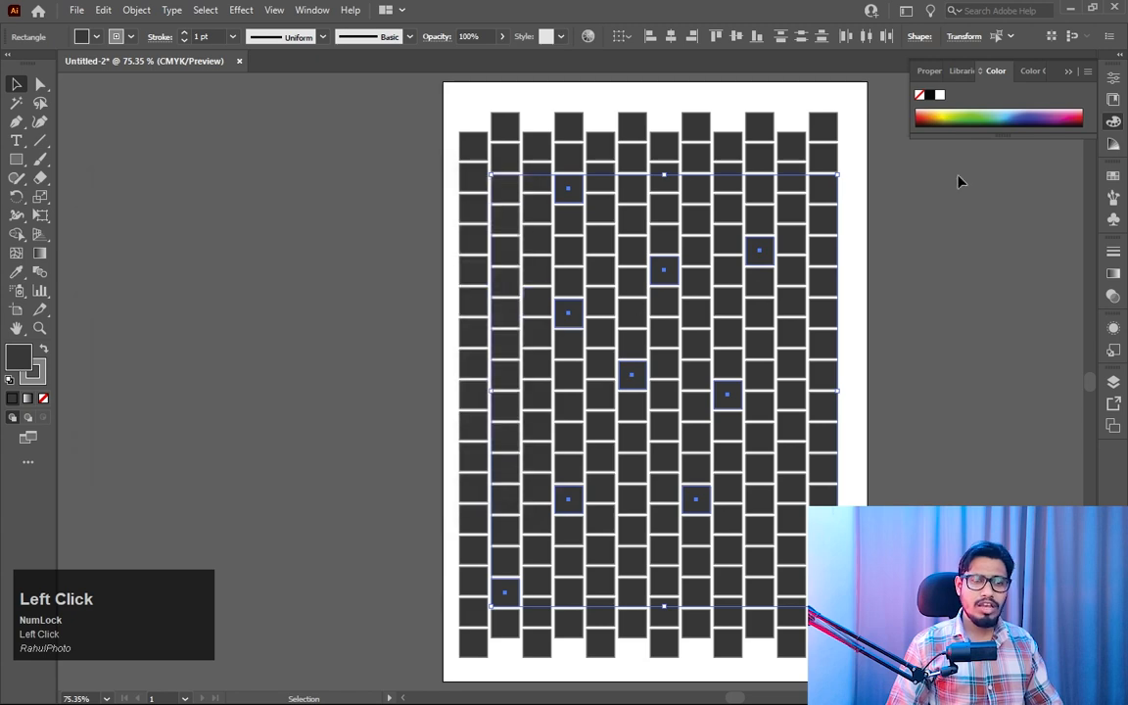
click(945, 110)
click(1064, 118)
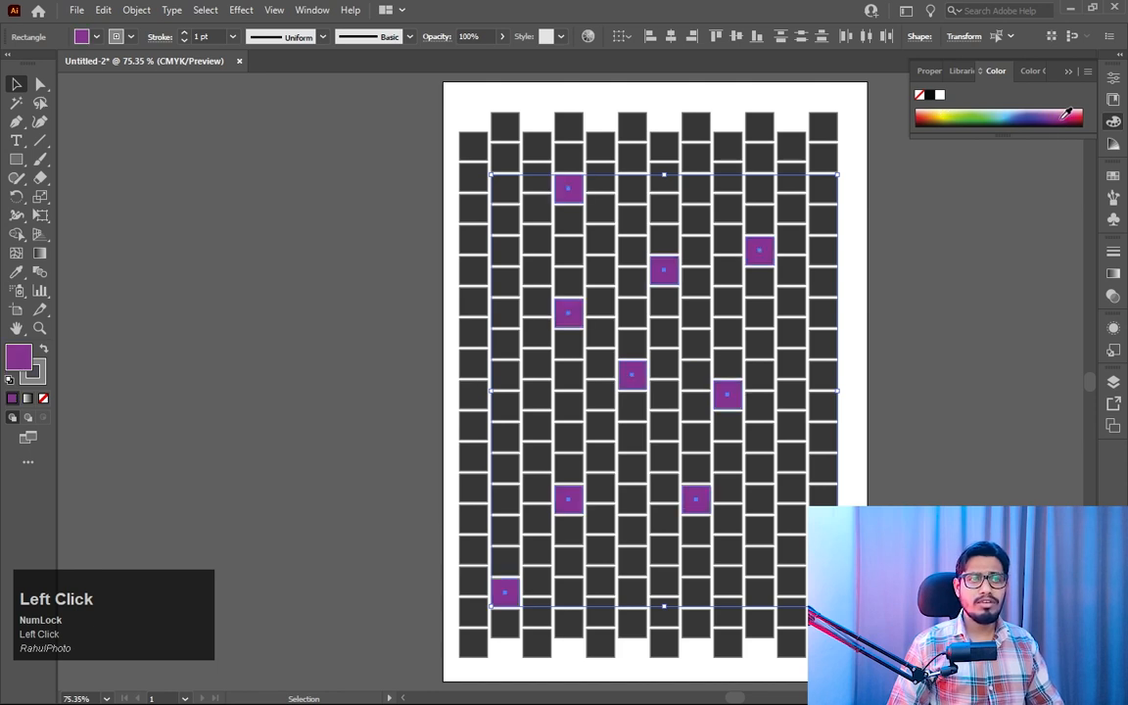
click(1081, 114)
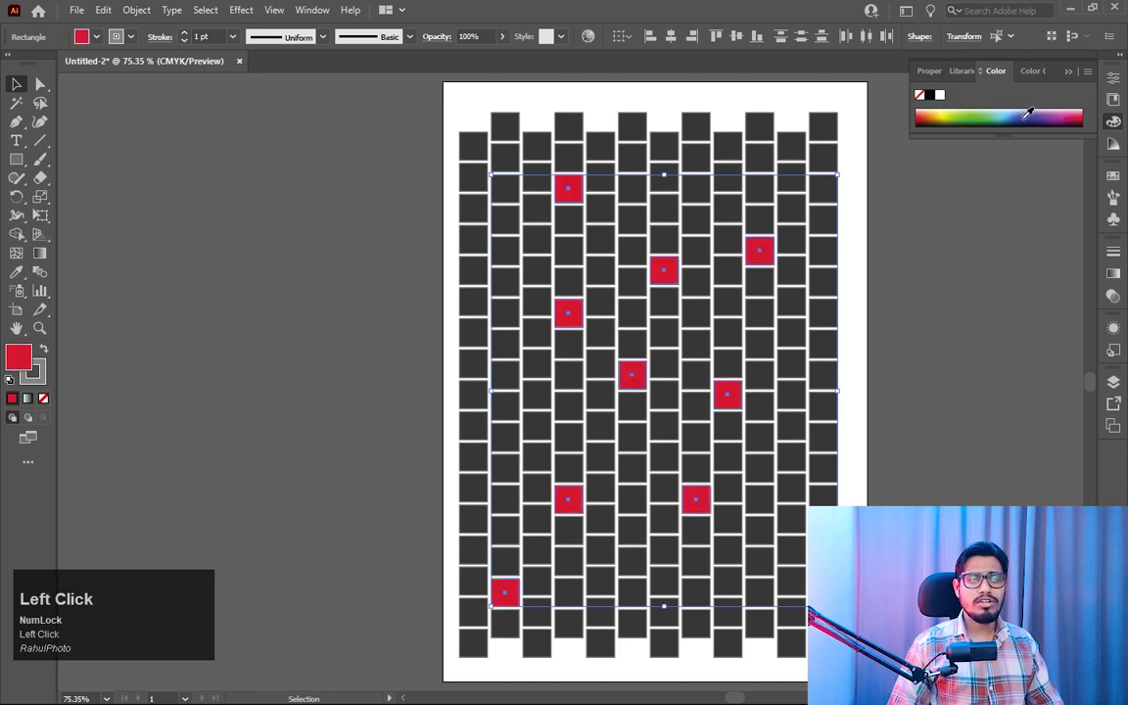
- Try yellow tones from the CMYK spectrum, fill the selected squares with bright yellow-green, and deselect them
click(945, 113)
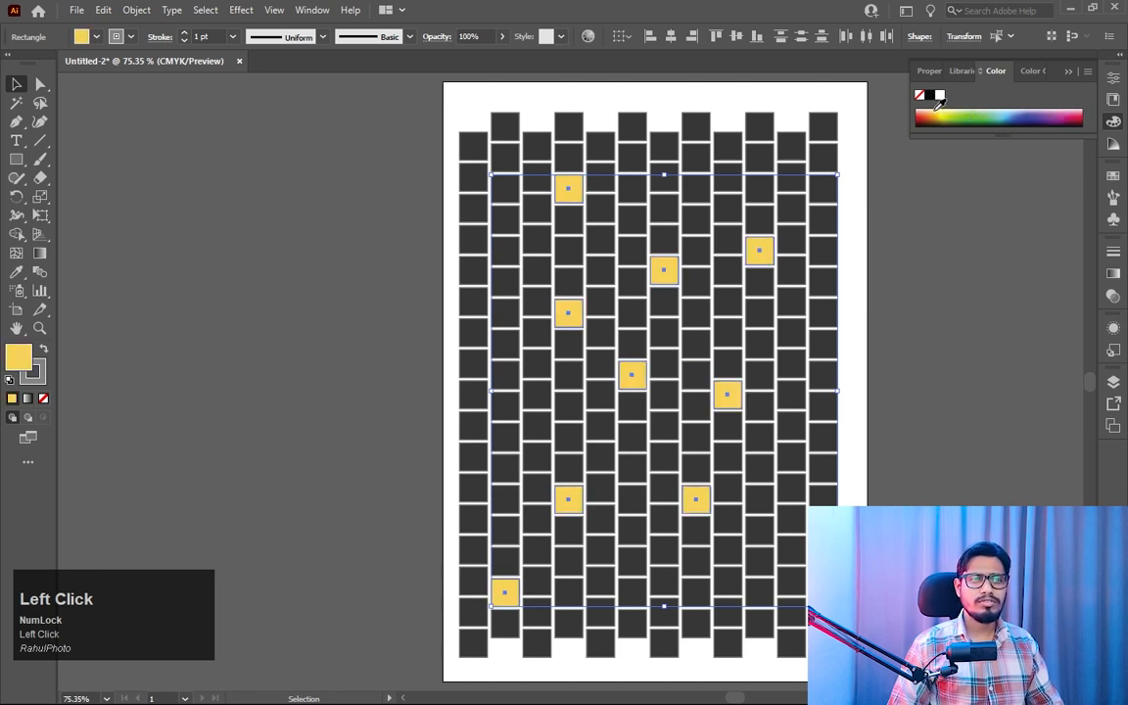
click(936, 111)
click(947, 115)
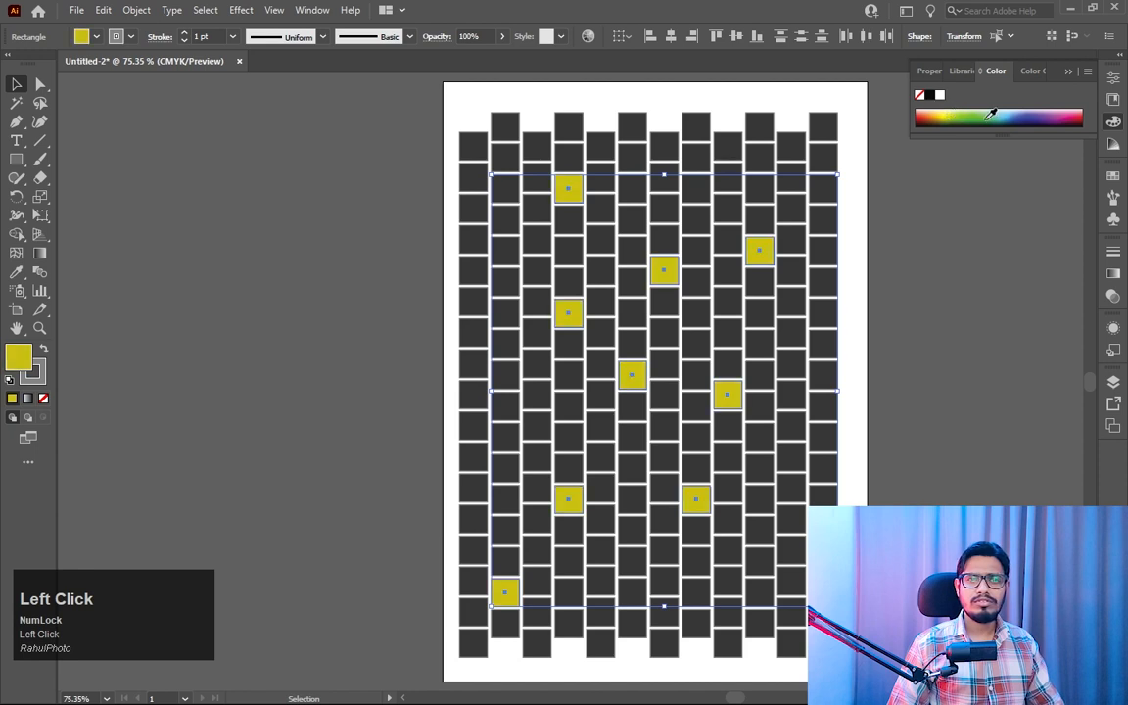
click(957, 114)
click(945, 114)
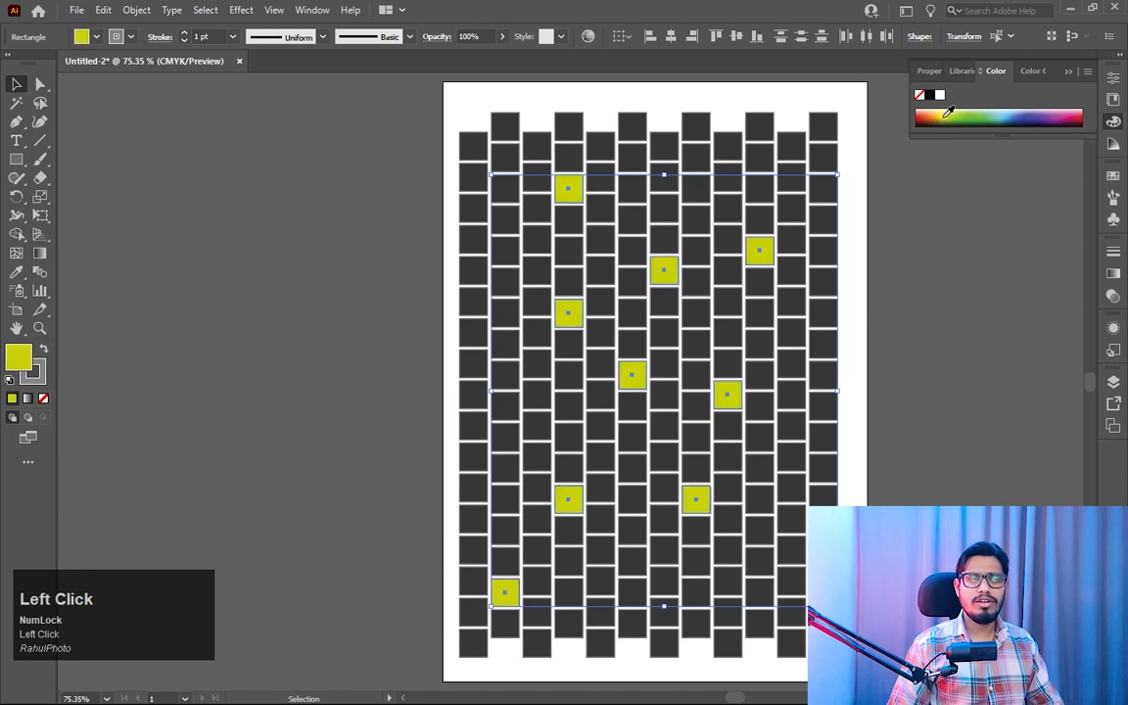
click(276, 278)
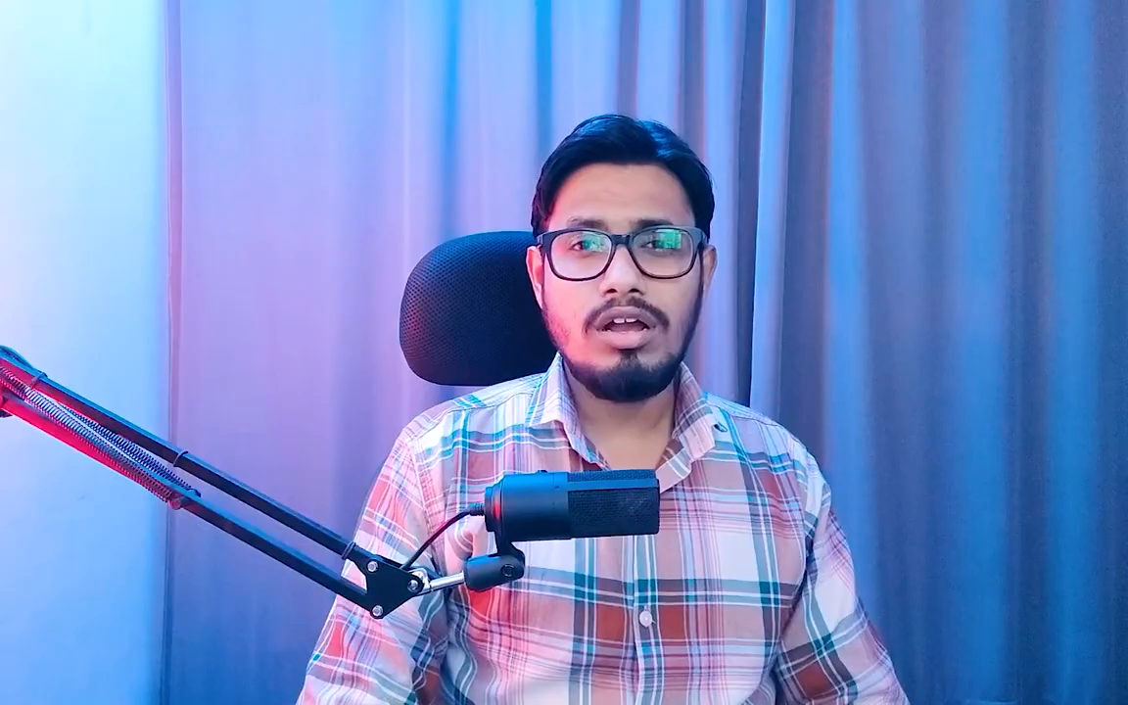